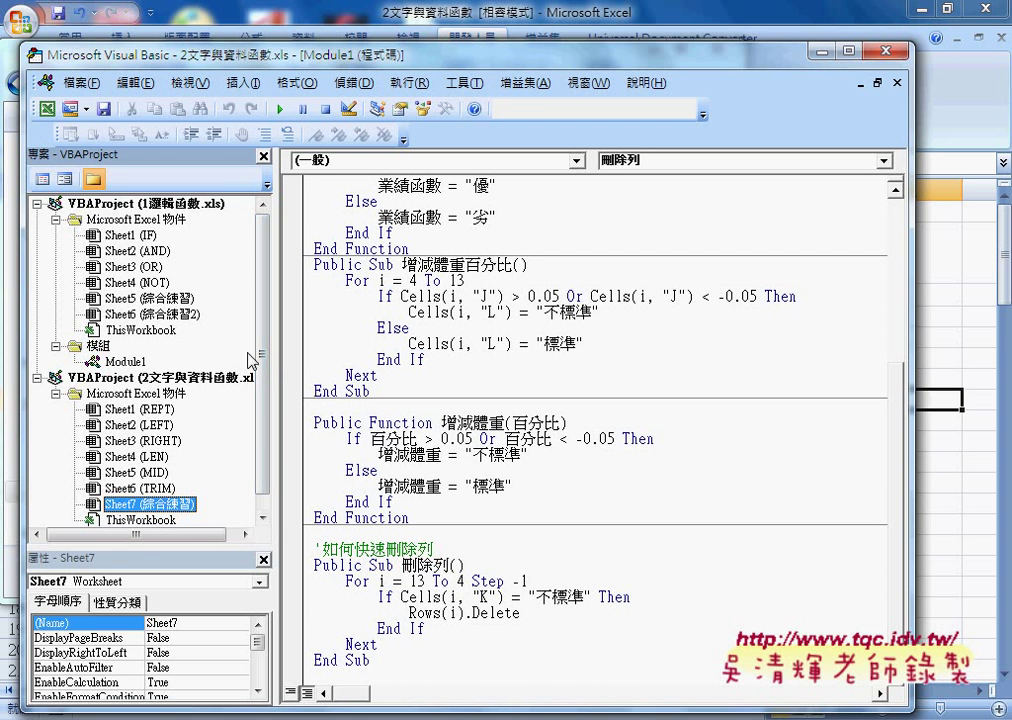
- Browse the 1邏輯函數.xls and 2文字與資料函數.xls projects in the Project Explorer
scroll(261, 350, "down", 1)
scroll(266, 320, "up", 1)
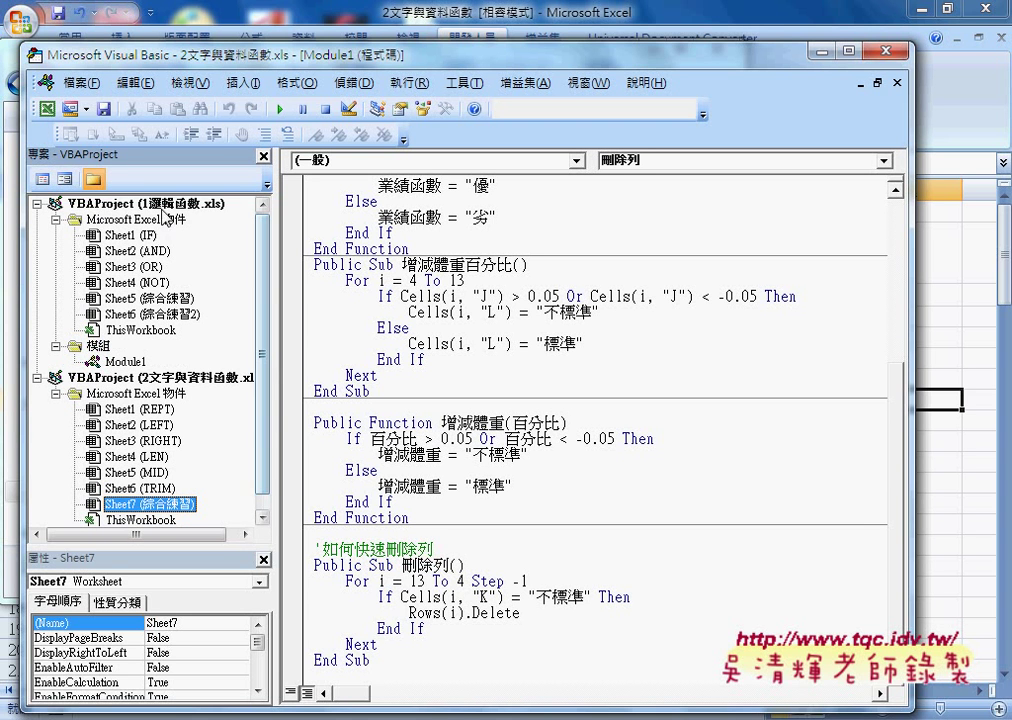
left_click(150, 378)
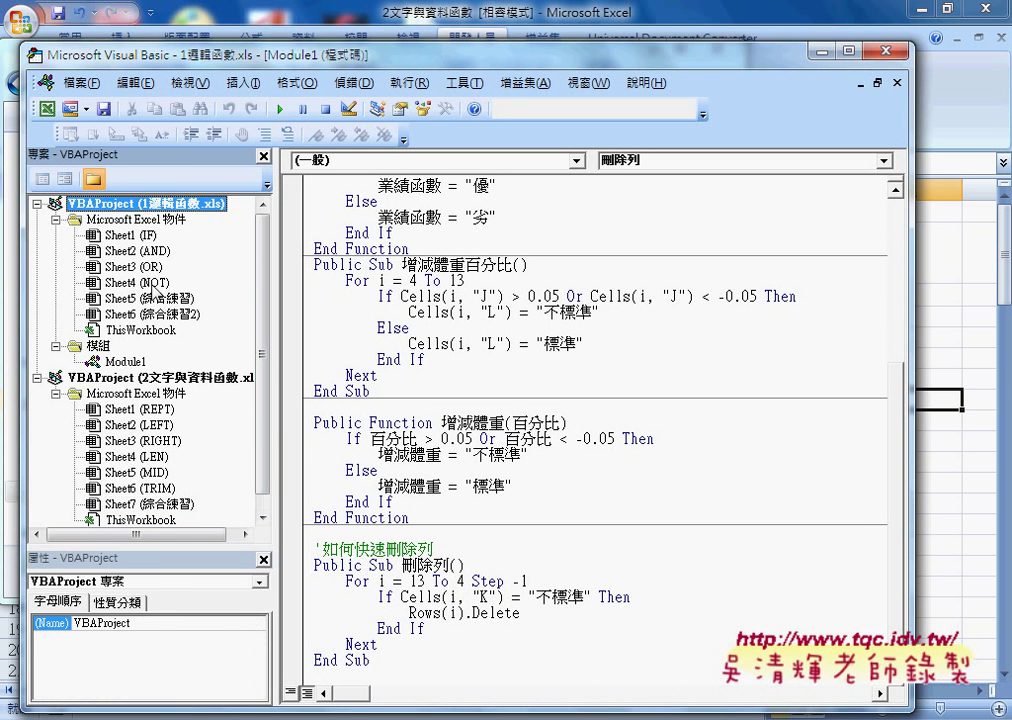
key("Home")
left_click(158, 380)
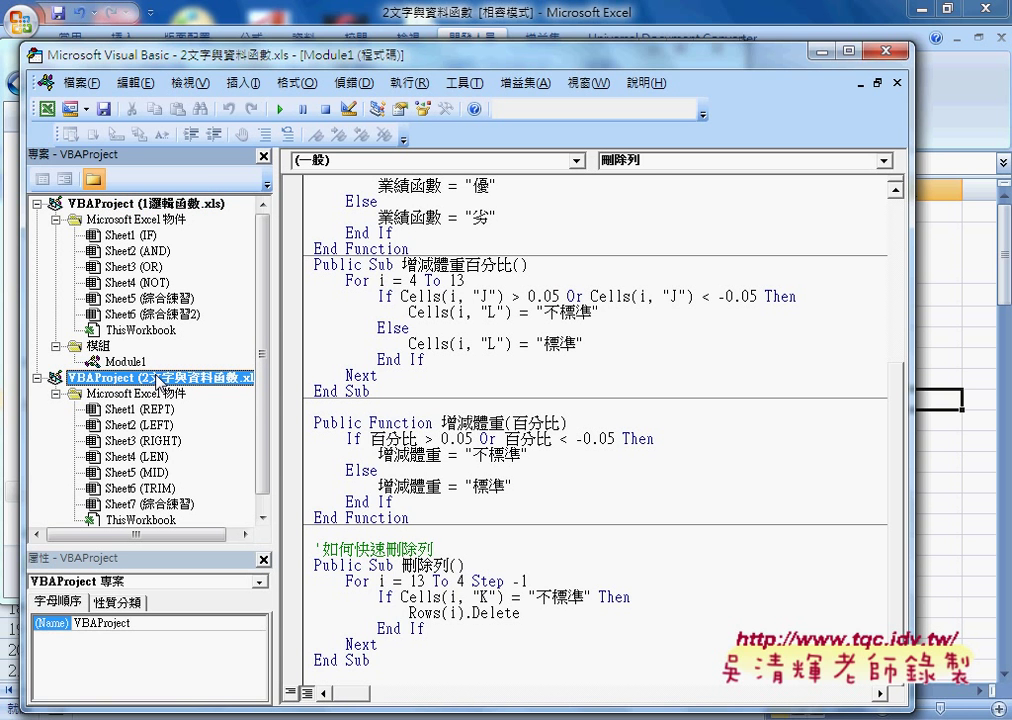
left_click(172, 206)
left_click(129, 362)
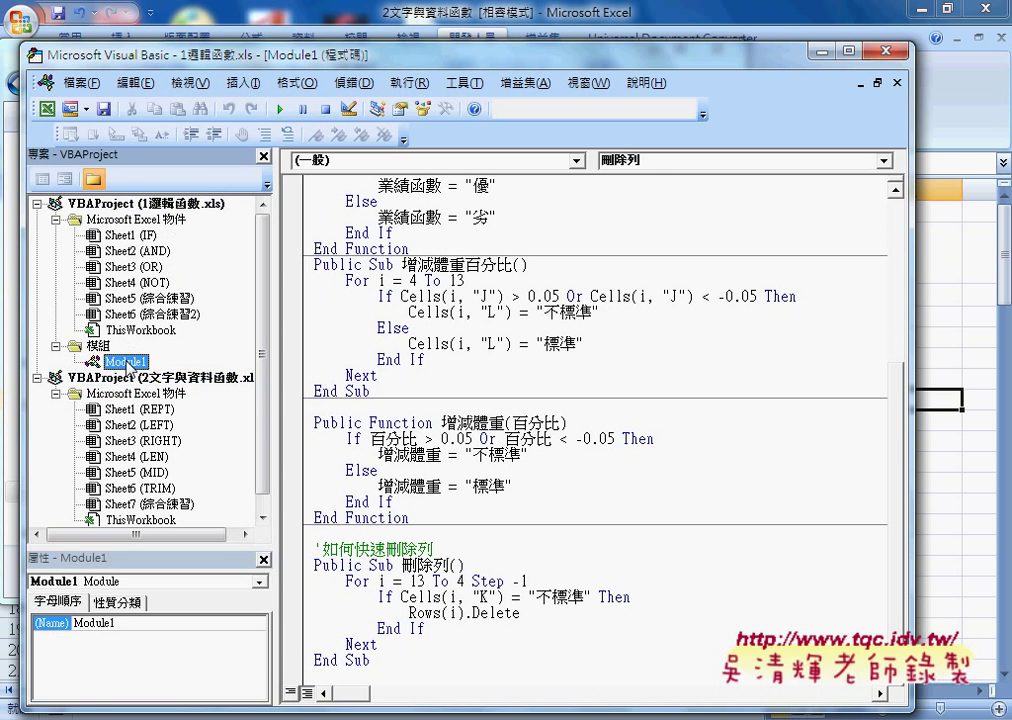
left_click(166, 205)
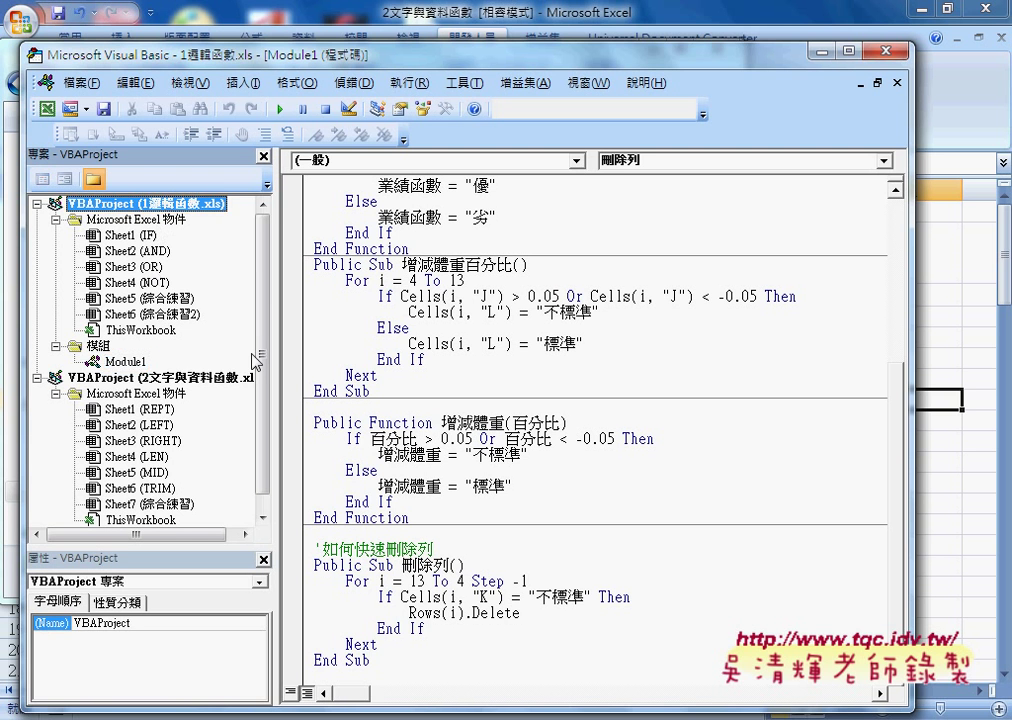
scroll(264, 357, "down", 1)
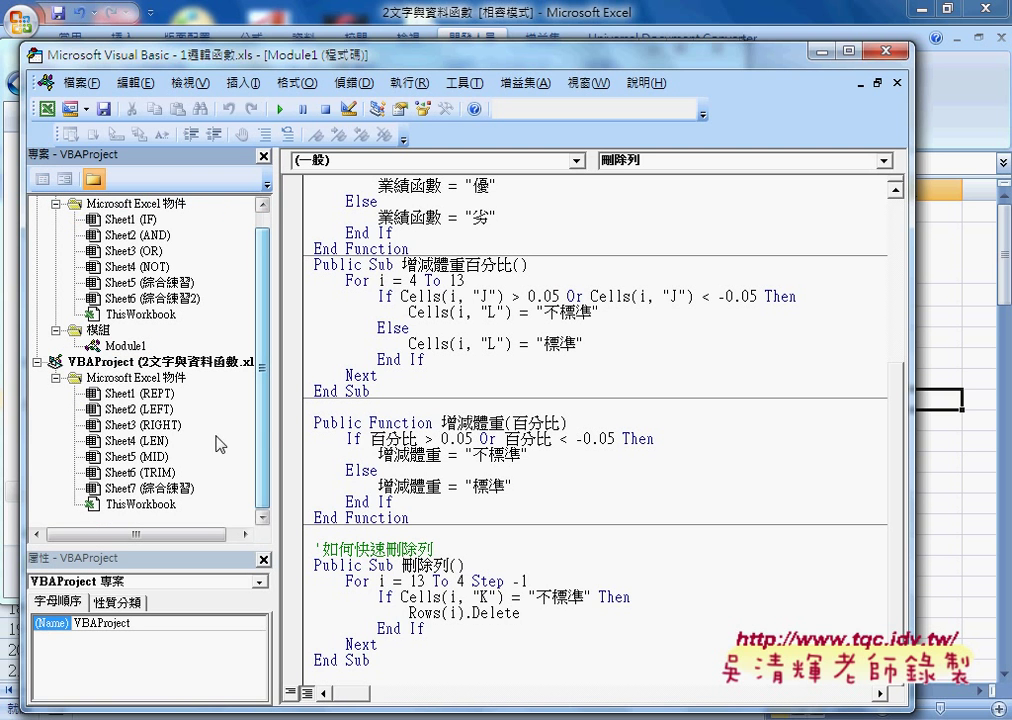
- Insert a new module under Microsoft Excel 物件 of the 2文字與資料函數 project
right_click(145, 379)
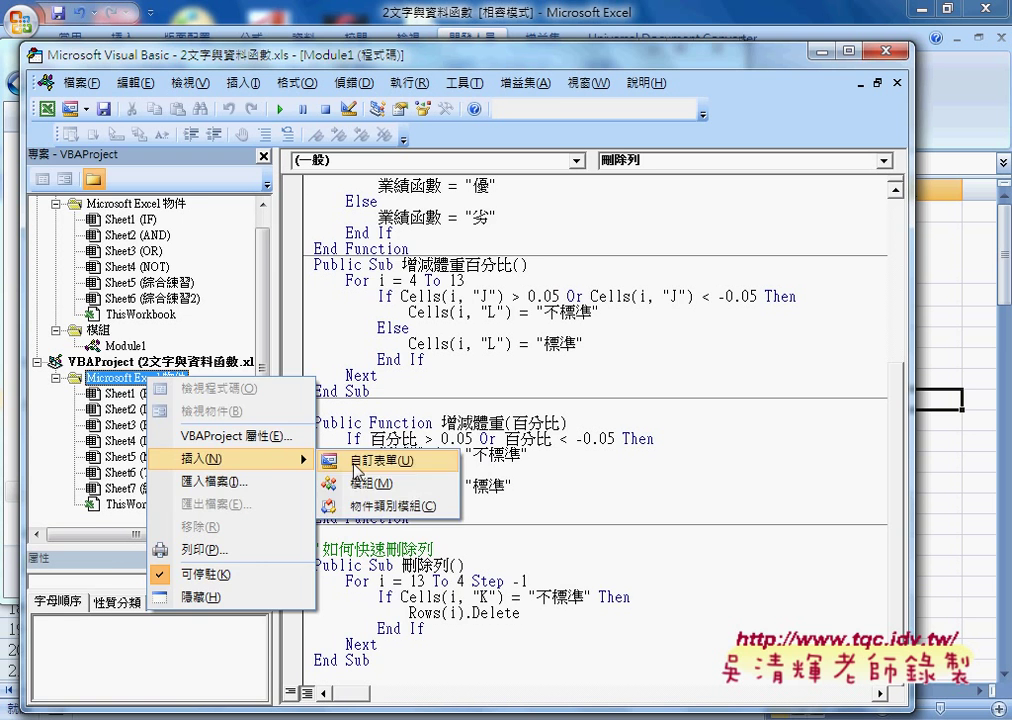
left_click(300, 485)
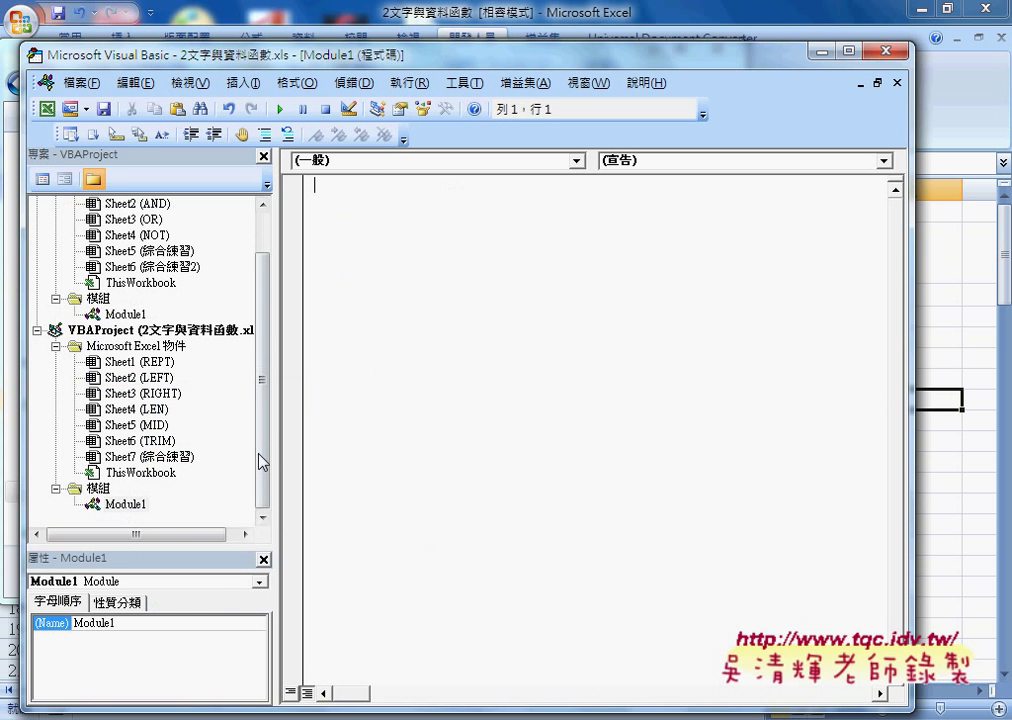
mouse_move(260, 463)
left_mouse_down()
mouse_move(264, 424)
mouse_move(261, 476)
left_mouse_up()
left_click(120, 362)
left_click(127, 505)
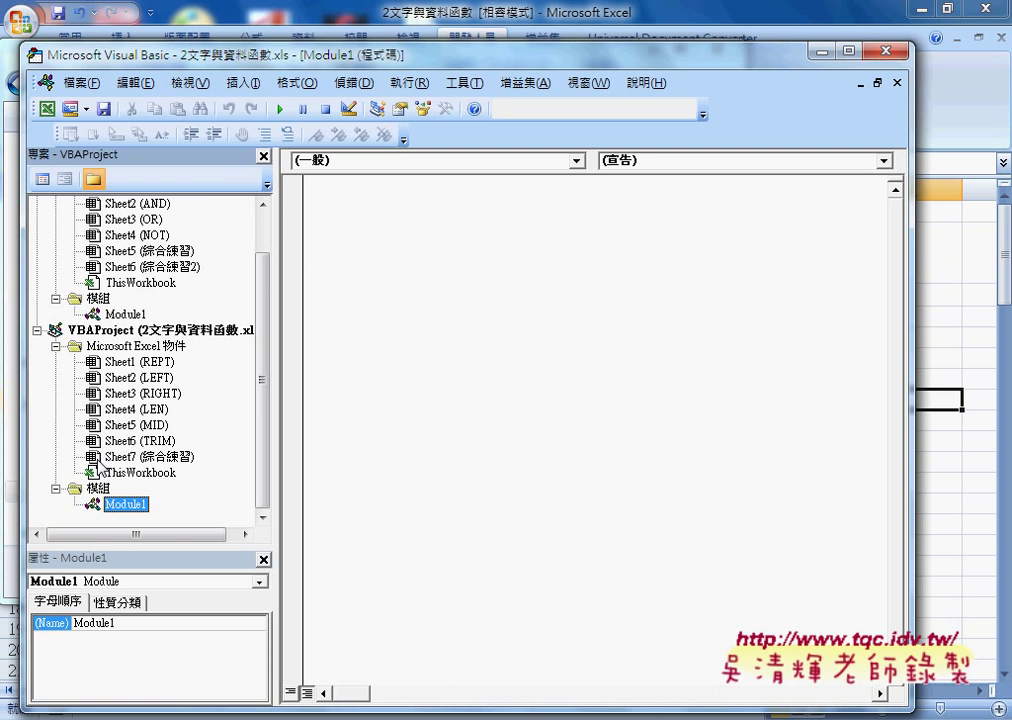
left_click_drag(261, 445, 257, 337)
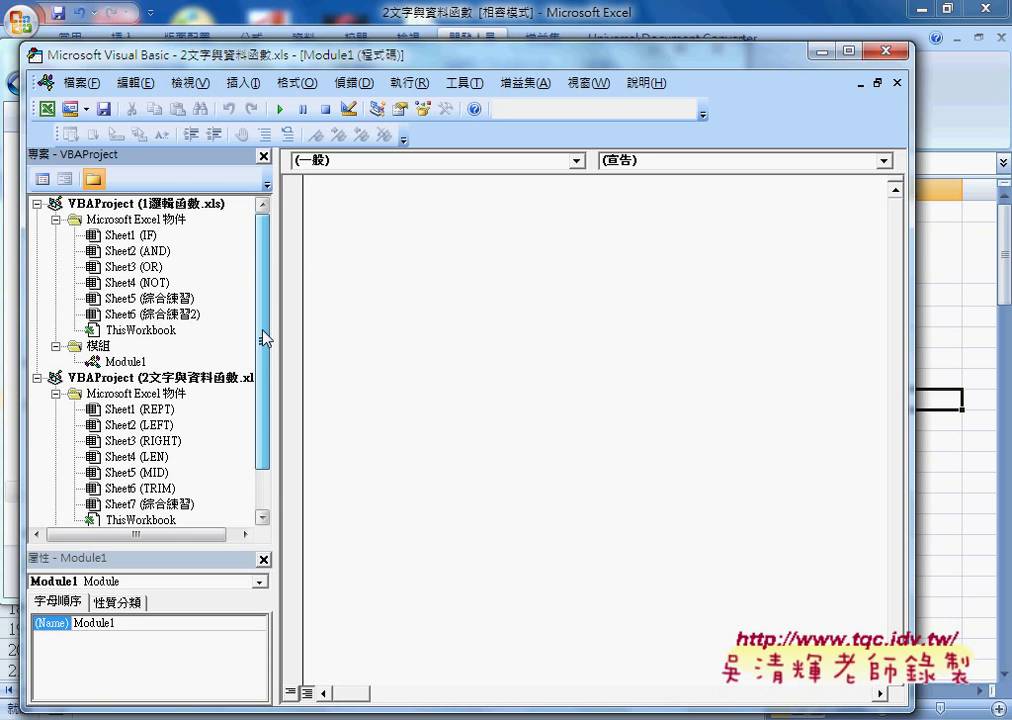
left_click(176, 204)
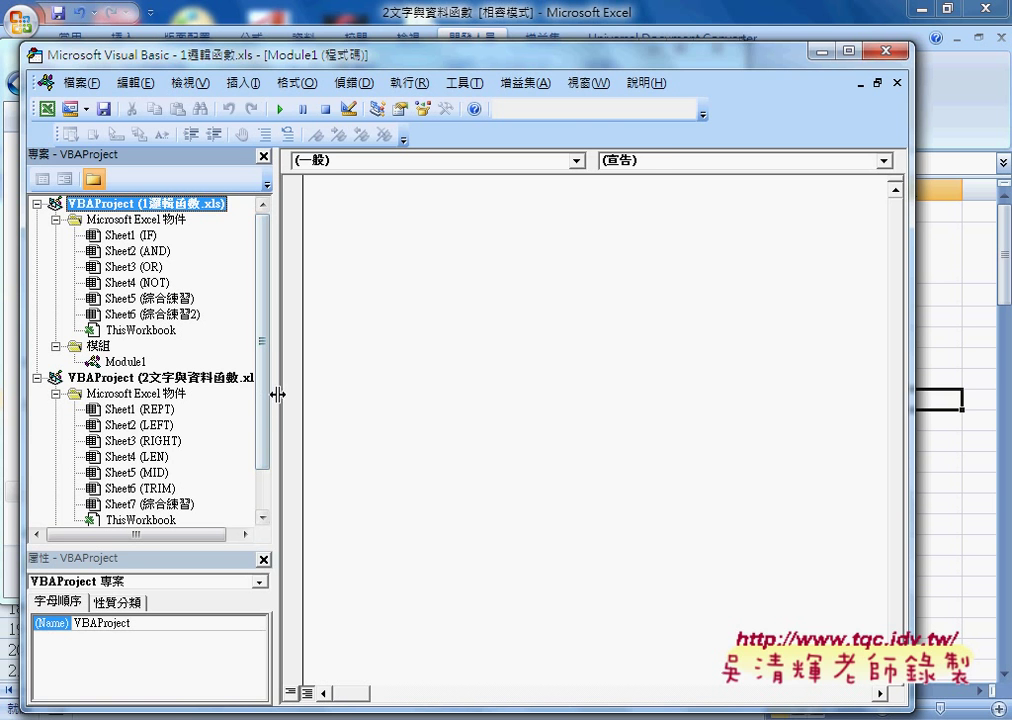
- Widen the Project Explorer, then select Module1 of the 1邏輯函數.xls project
left_click_drag(278, 395, 356, 405)
left_click(205, 380)
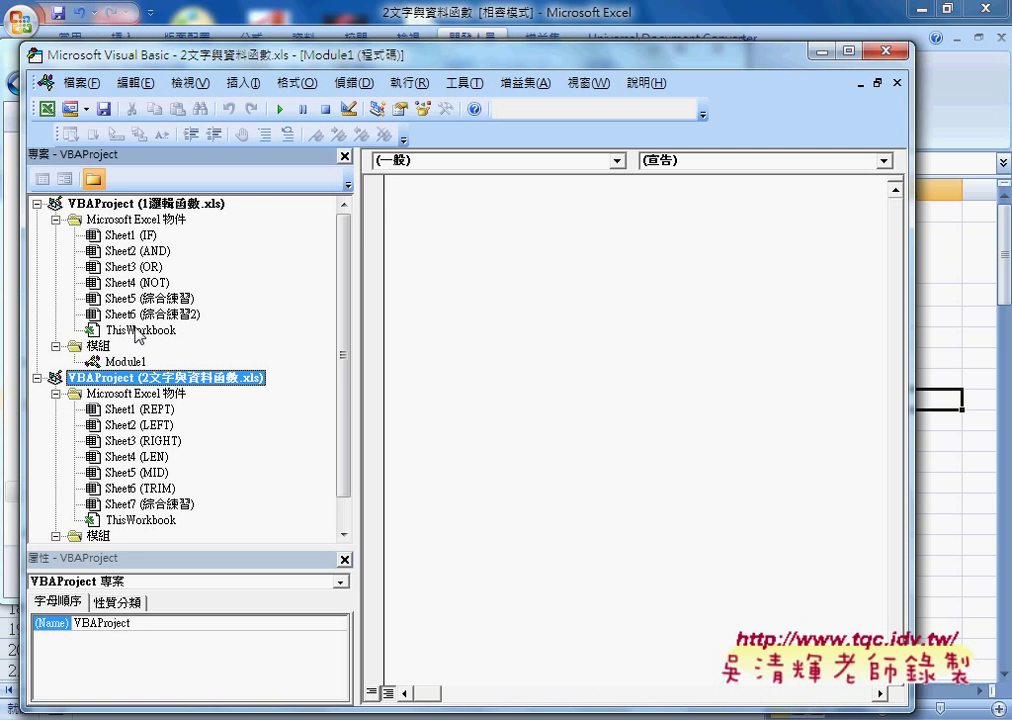
left_click(140, 204)
left_click(160, 379)
left_click(159, 205)
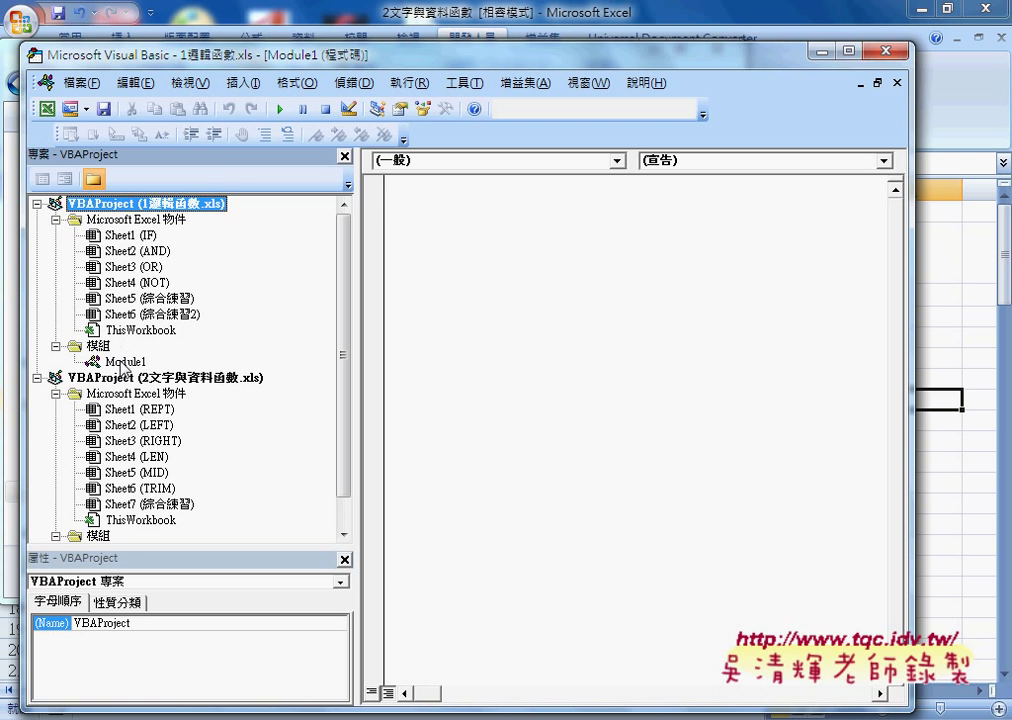
left_click(124, 364)
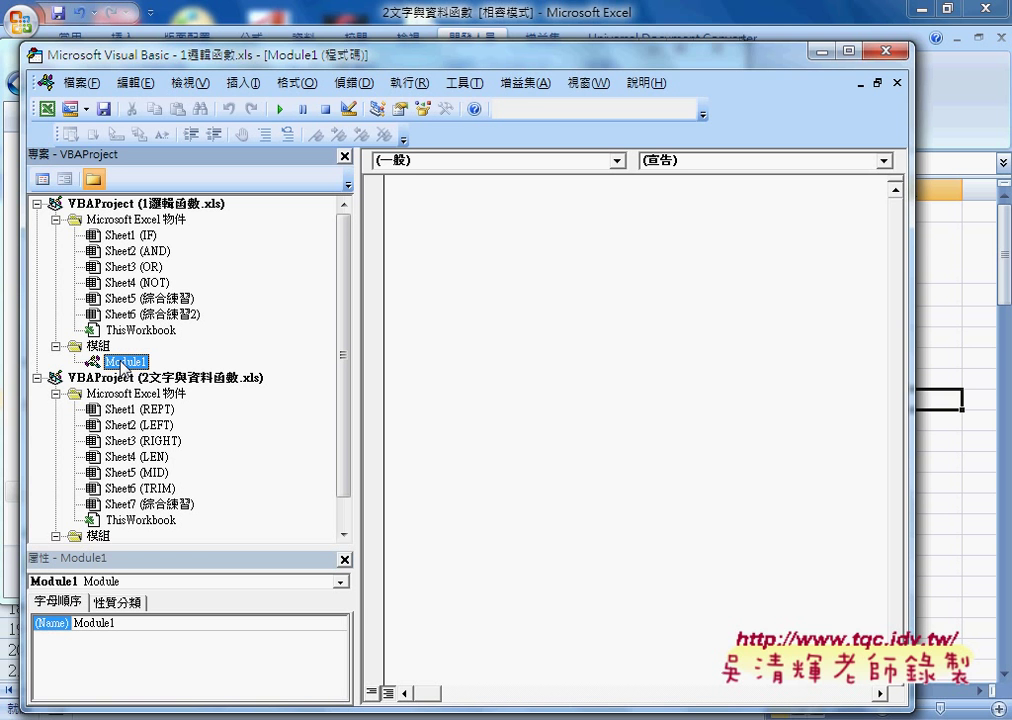
- Cut the 業績函數 function out of Module1's code
double_click(120, 362)
scroll(517, 450, "up", 3)
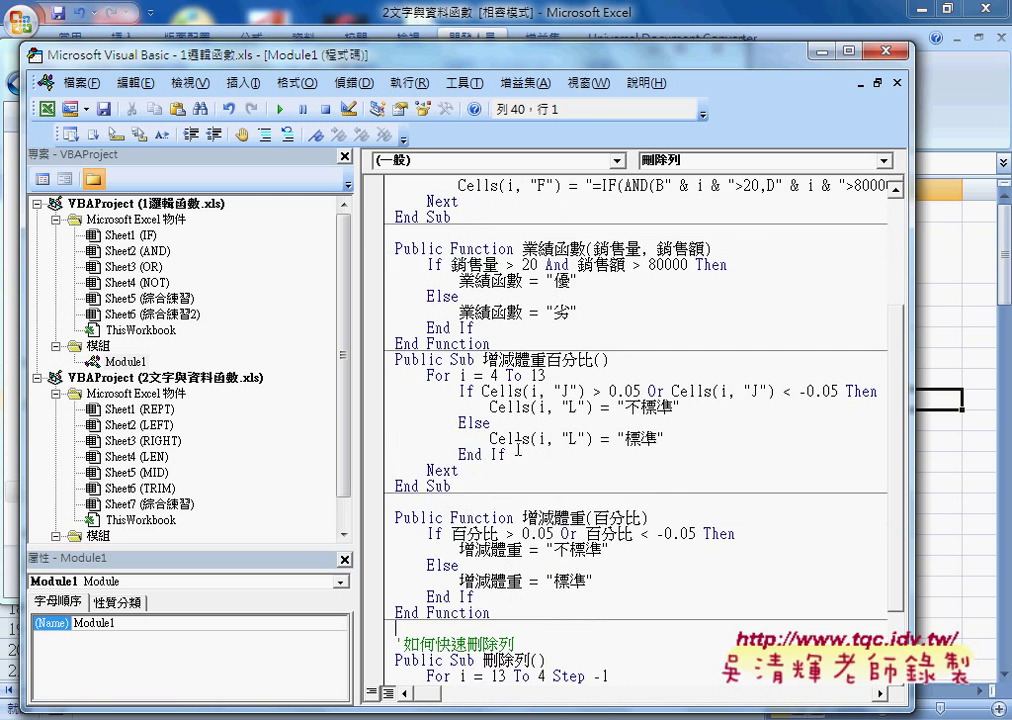
scroll(518, 449, "up", 1)
left_click_drag(492, 391, 395, 297)
right_click(453, 321)
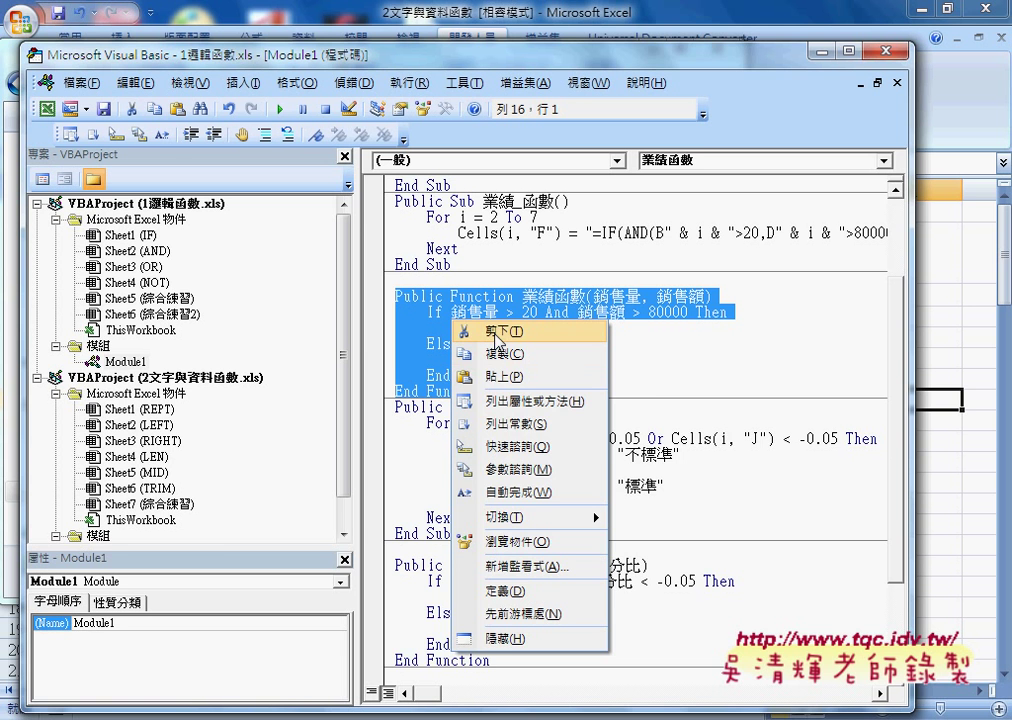
left_click(493, 333)
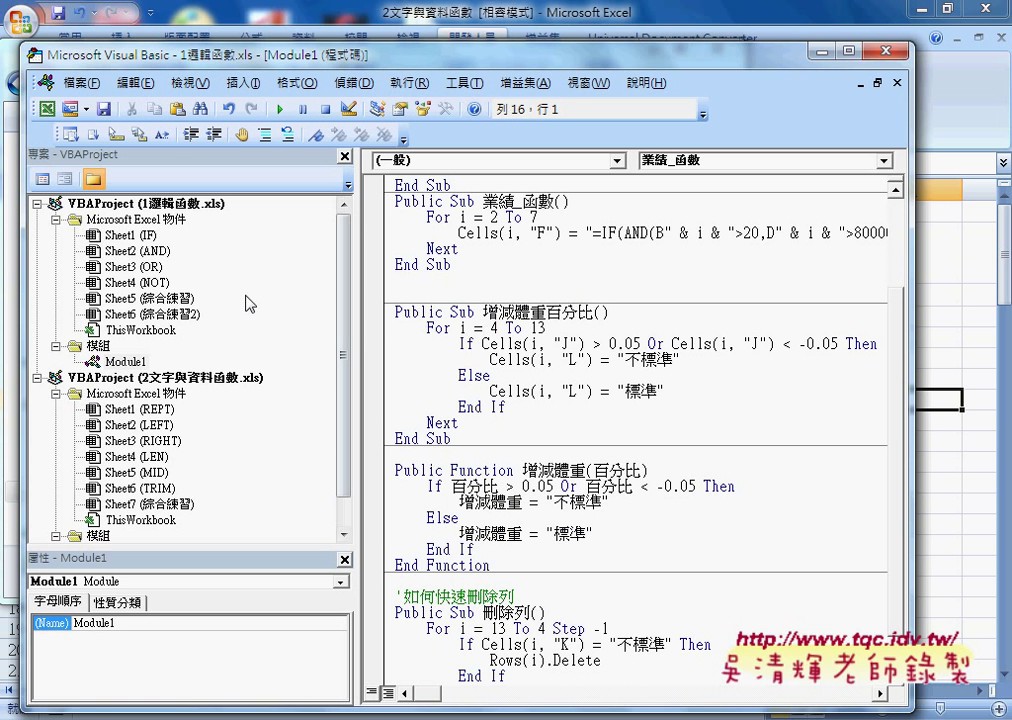
- Paste the 業績函數 function into the AND sheet's Sheet2 code
left_click(155, 252)
double_click(157, 255)
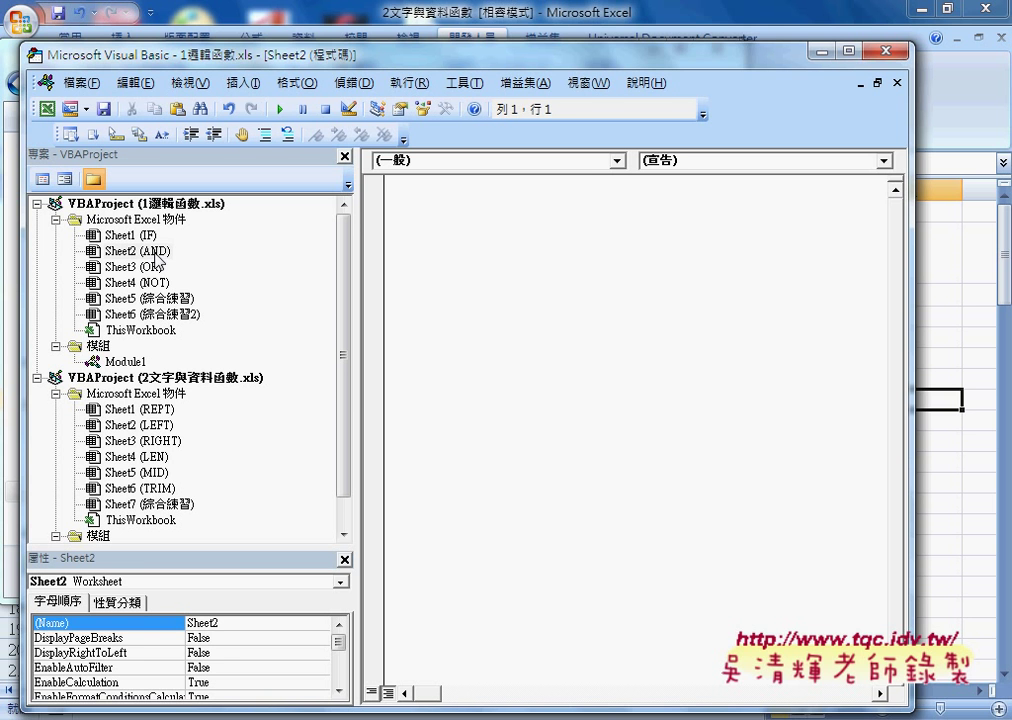
right_click(488, 276)
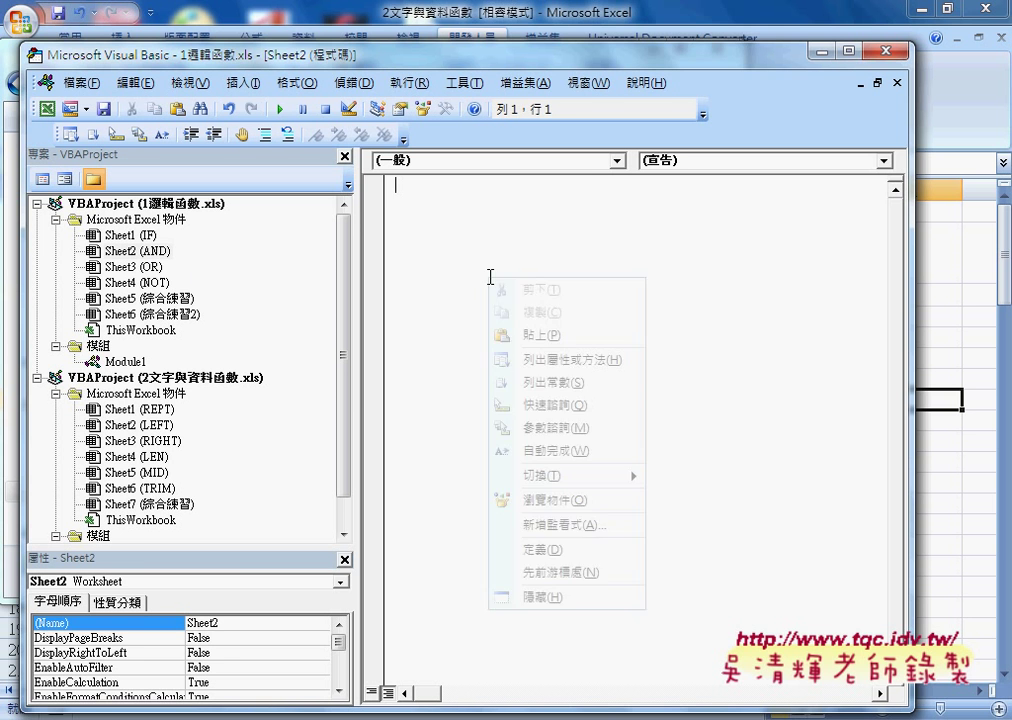
left_click(528, 332)
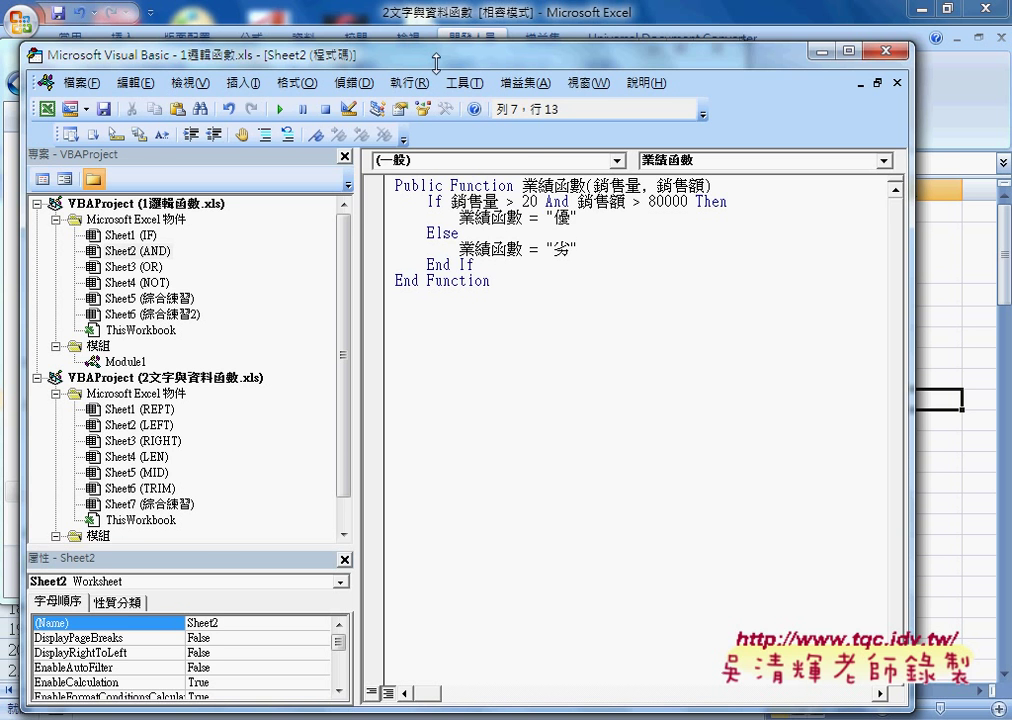
- Close the Visual Basic Editor and the 2文字與資料函數 workbook, answering the save prompt
left_click(332, 6)
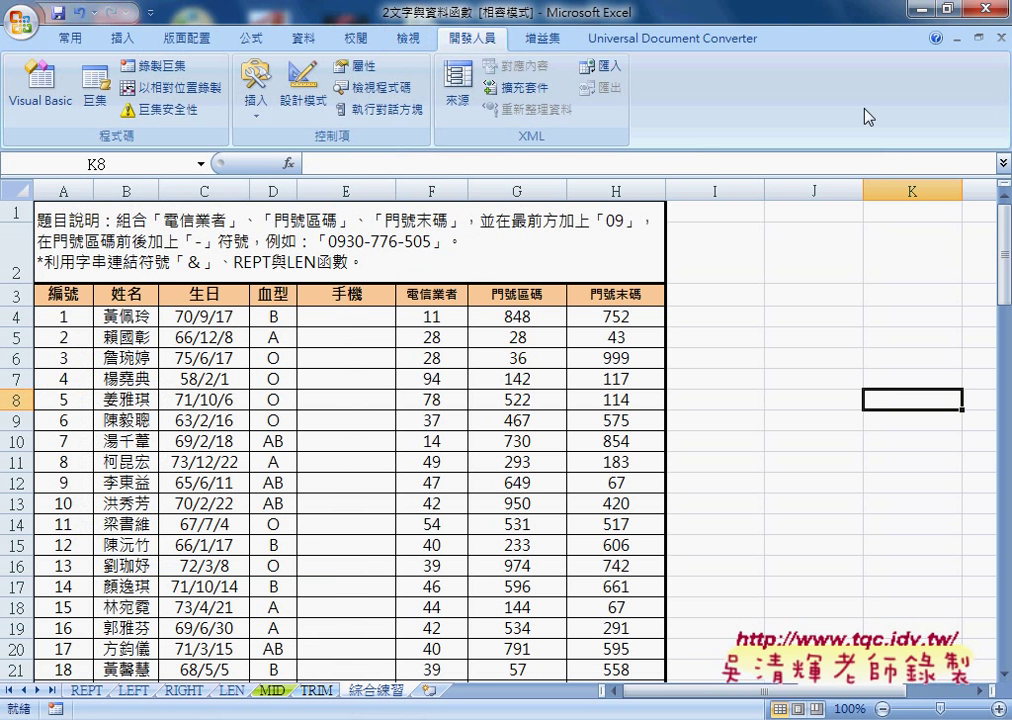
key("alt+F4")
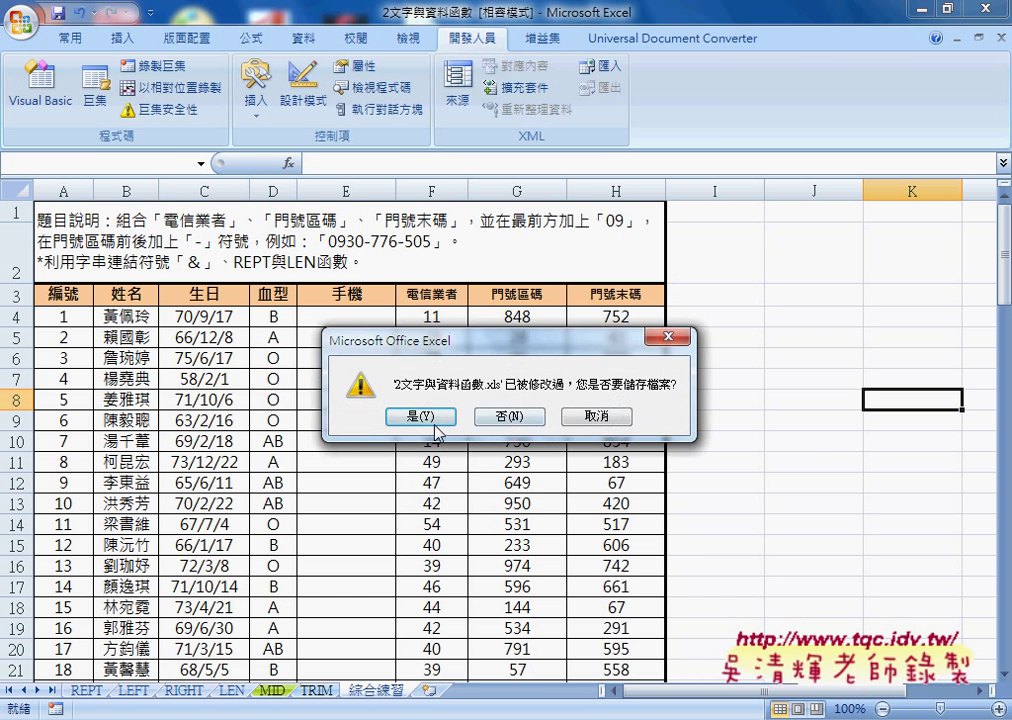
left_click(510, 415)
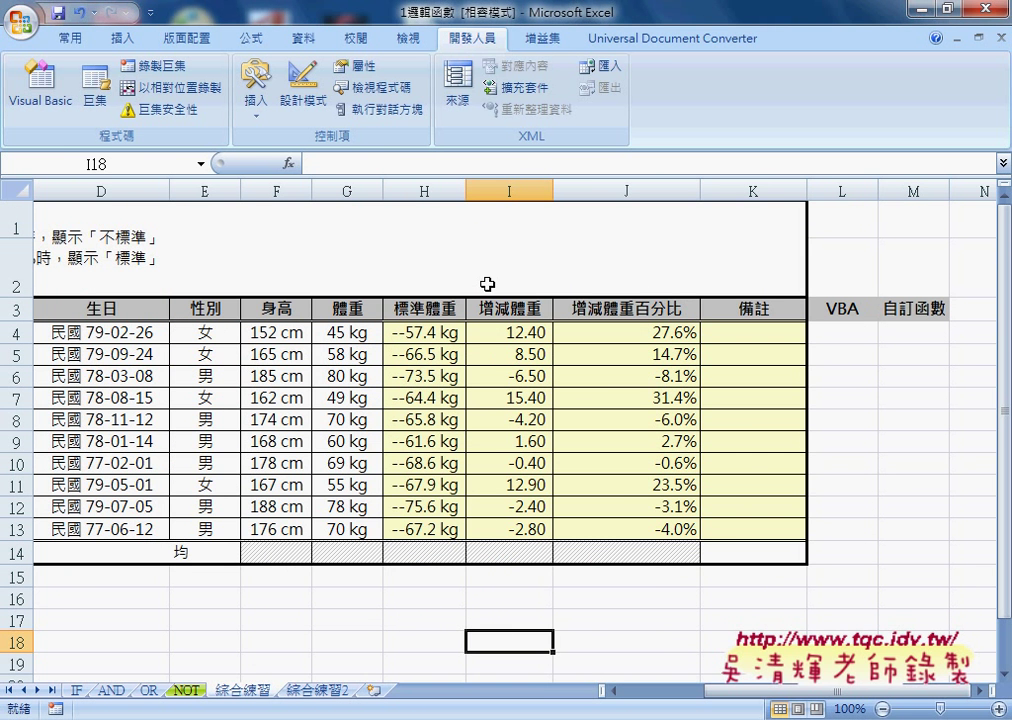
- On the AND sheet, inspect the 使用者定義 functions offered for H2, then cancel
left_click(127, 692)
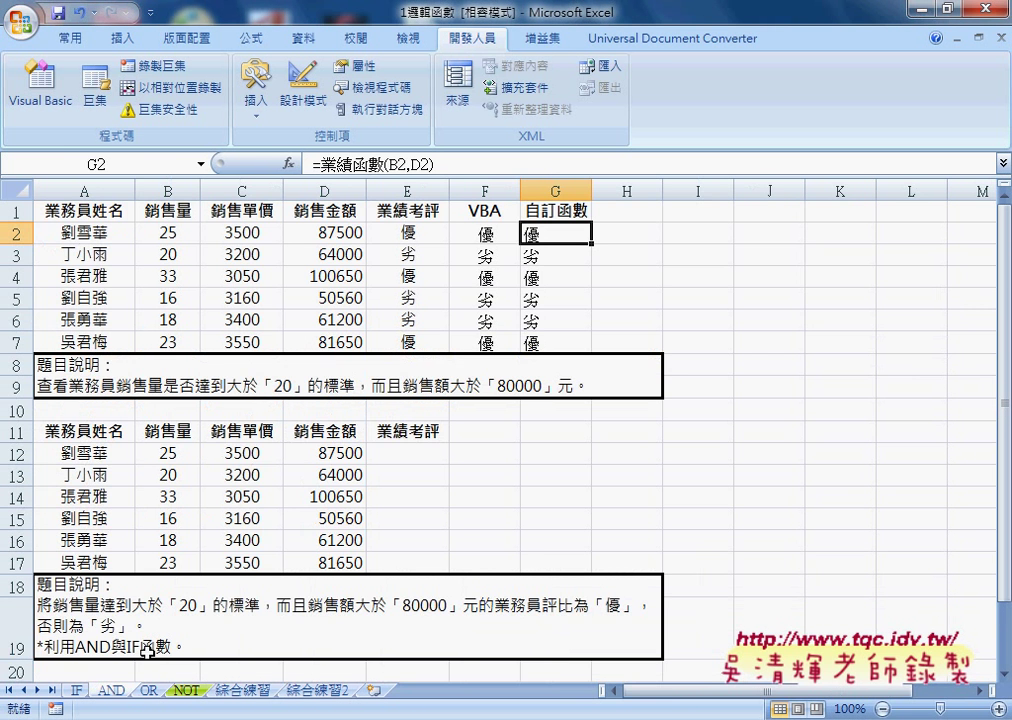
left_click(628, 234)
left_click(289, 164)
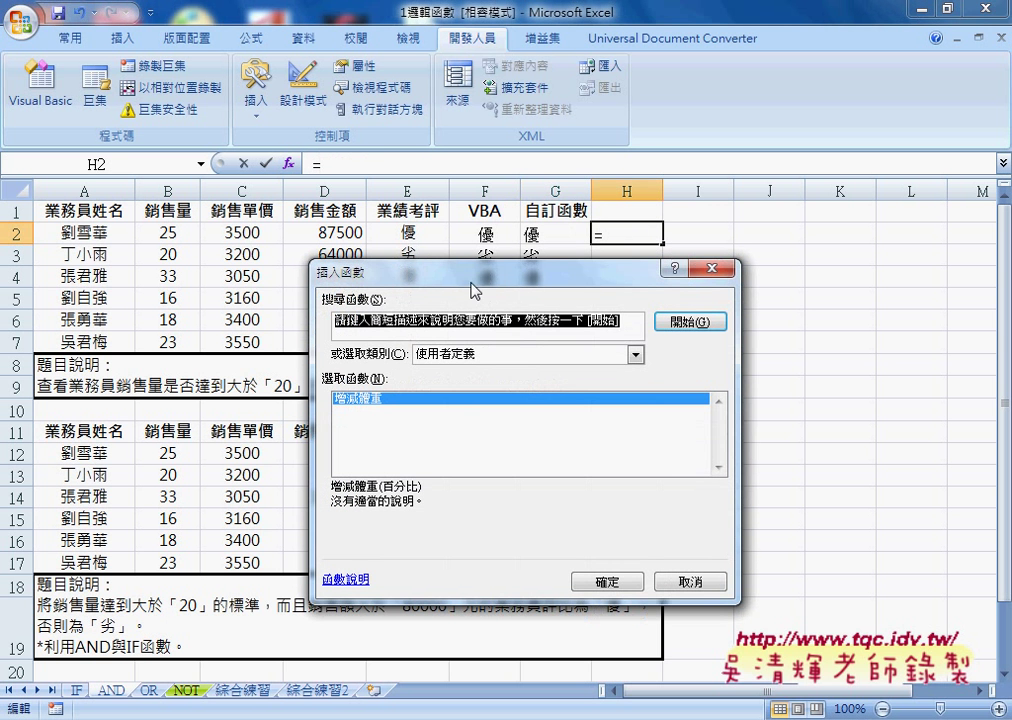
left_click(530, 355)
left_click(524, 358)
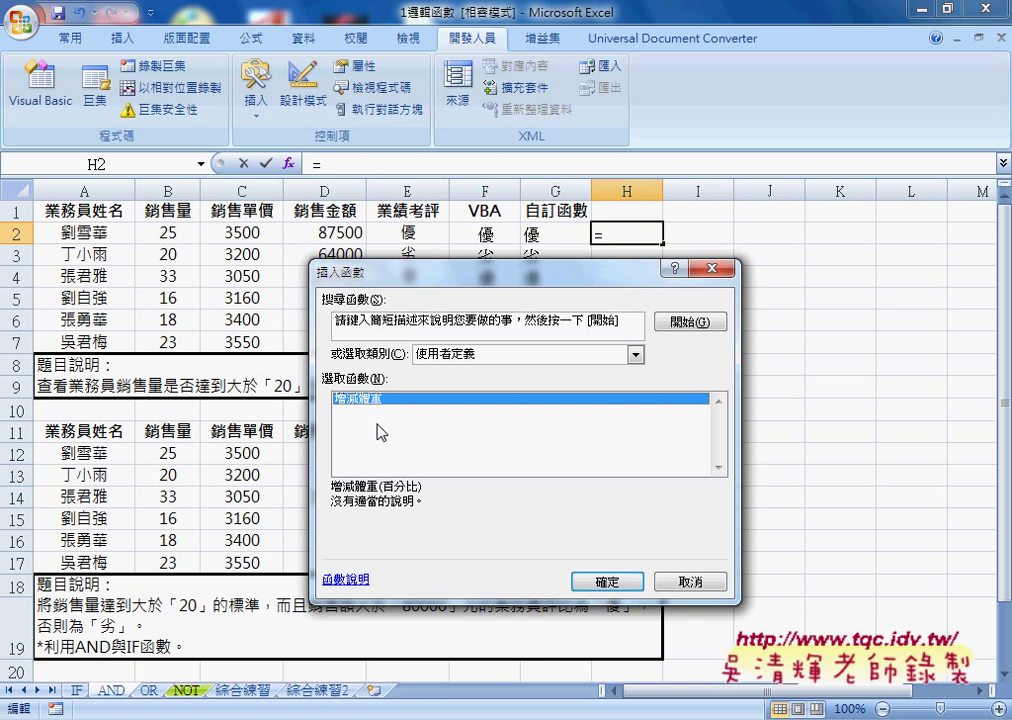
left_click(700, 583)
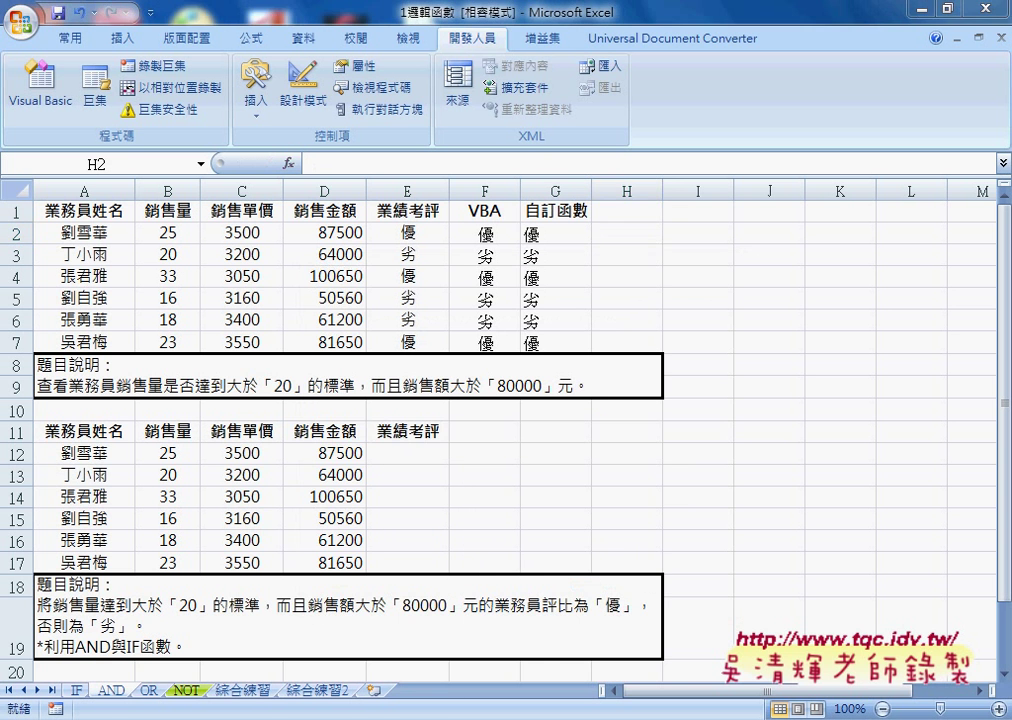
mouse_move(528, 610)
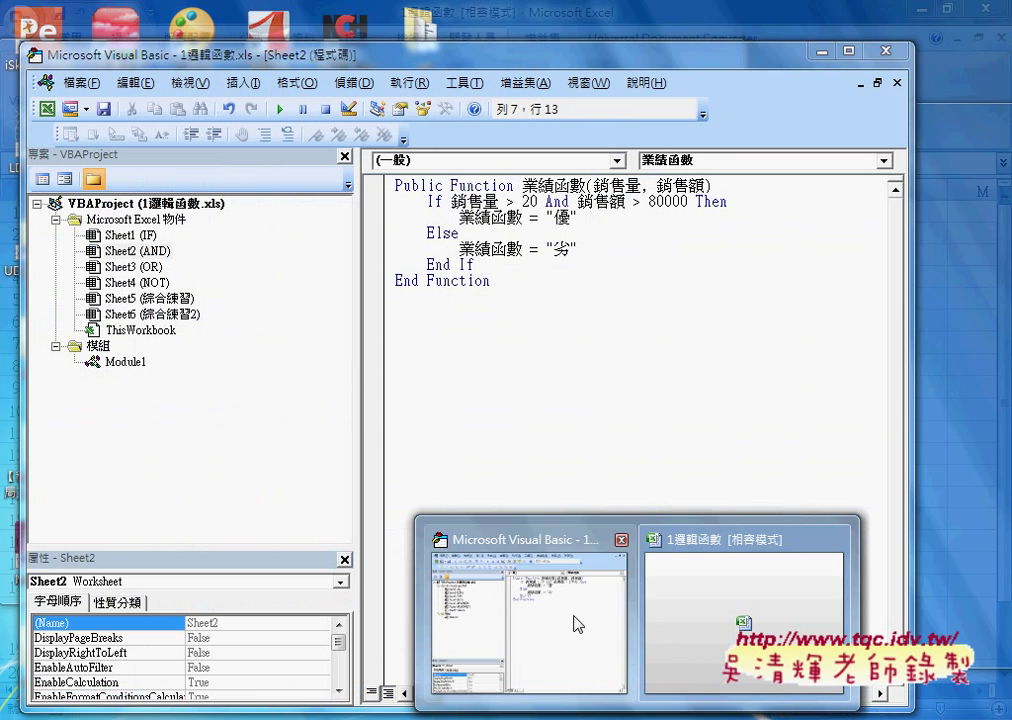
- Select the entire 業績函數 function in Sheet2's code and cut it
left_click(578, 624)
left_click(92, 253)
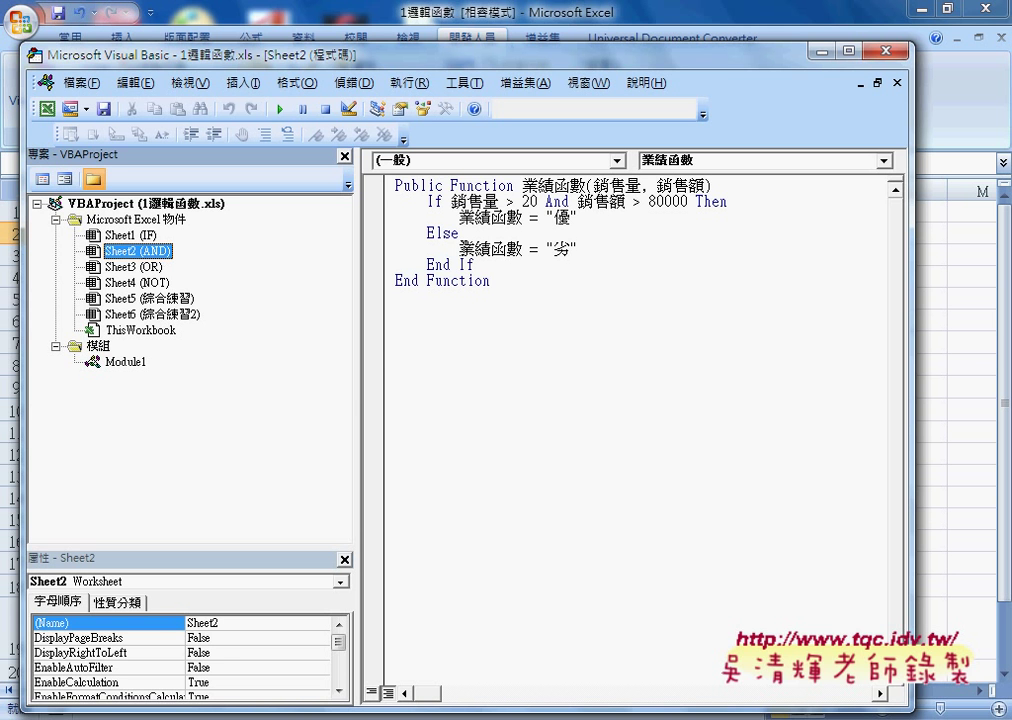
left_click(487, 301)
left_click_drag(451, 186, 514, 186)
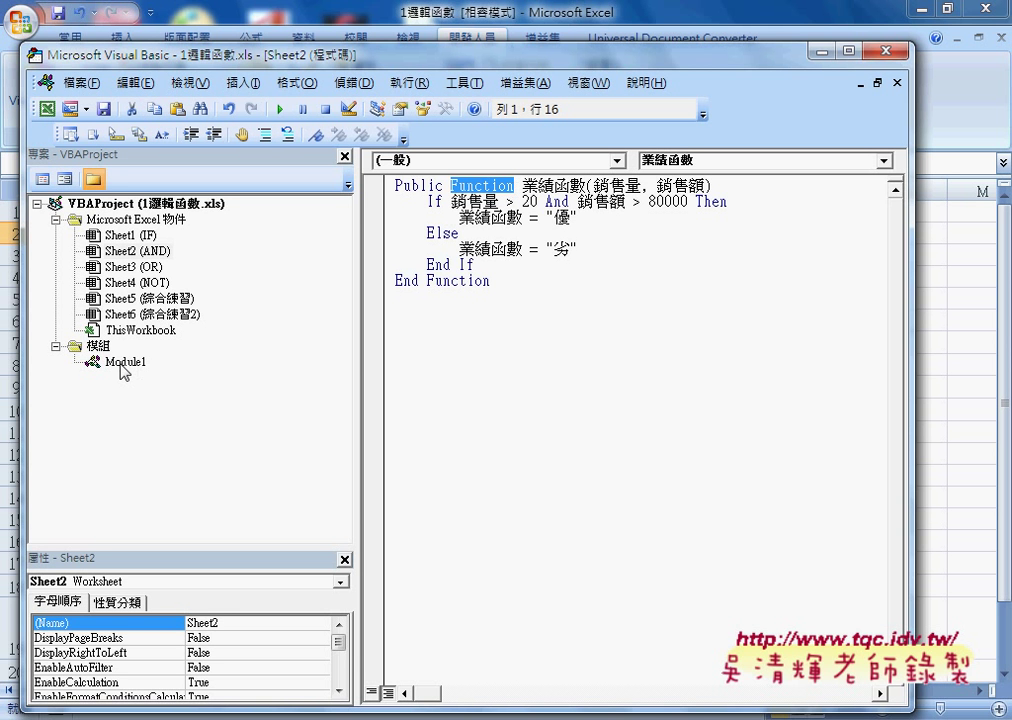
left_click(150, 252)
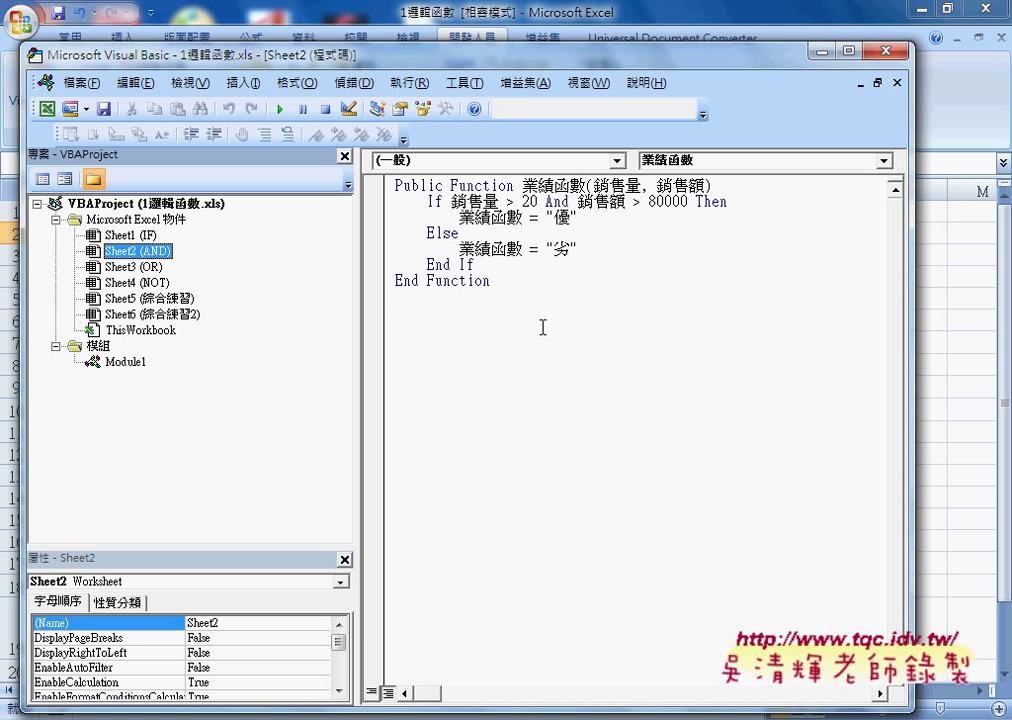
left_click_drag(542, 327, 383, 185)
right_click(454, 230)
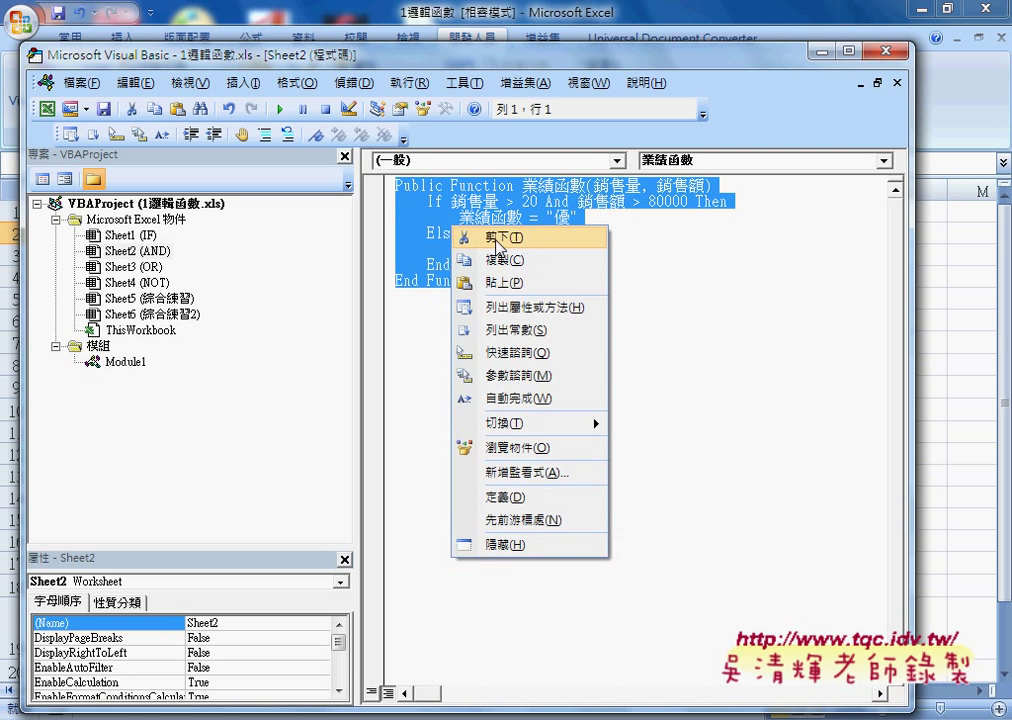
left_click(463, 234)
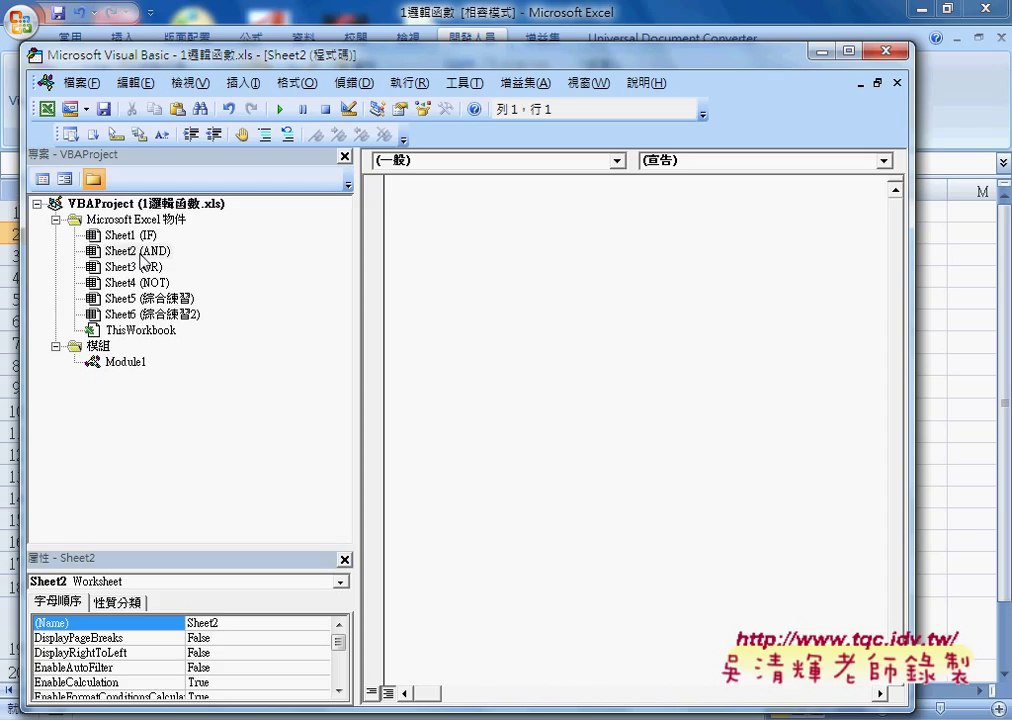
- Paste 業績函數 into Module1 on the blank line after the 業績_函數 macro's End Sub
double_click(122, 363)
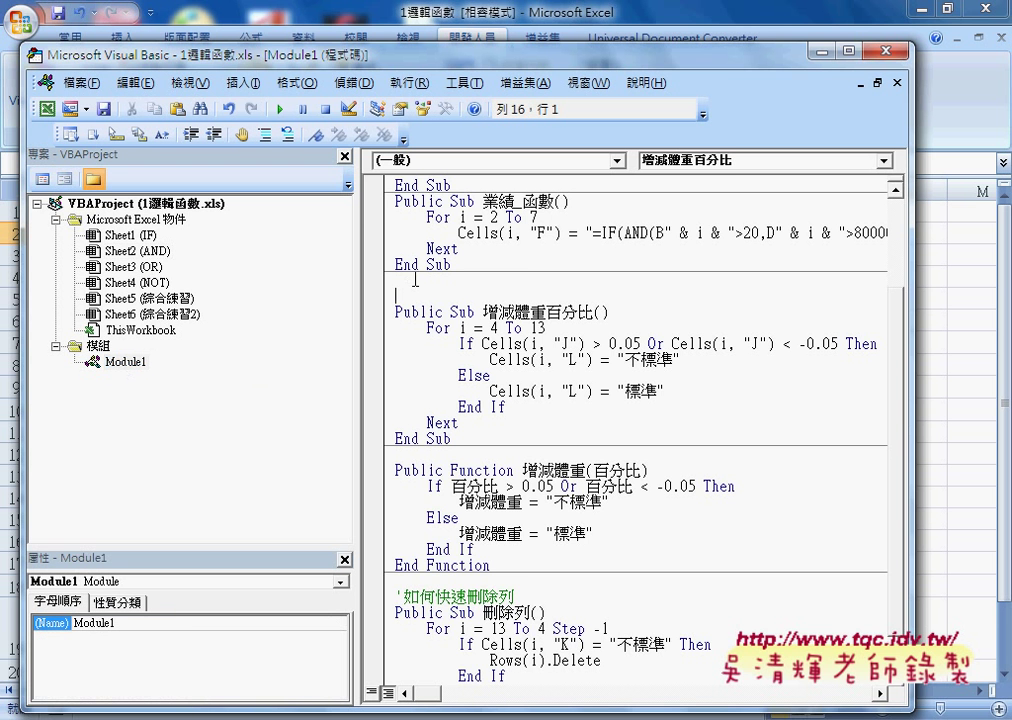
left_click(416, 281)
right_click(416, 284)
left_click(452, 343)
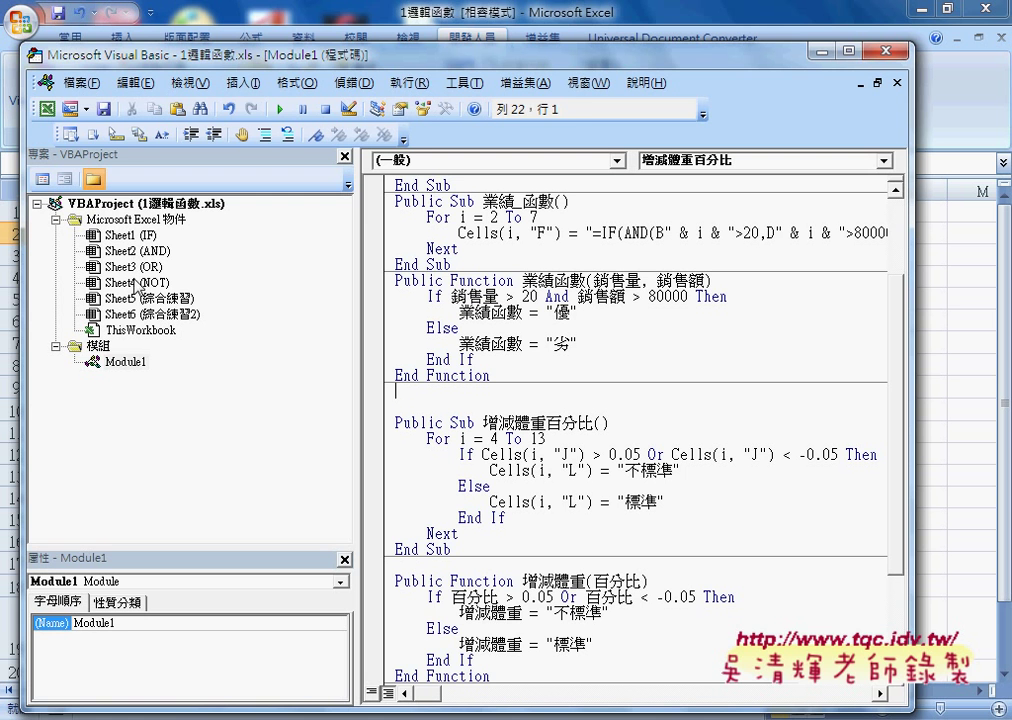
left_click(118, 362)
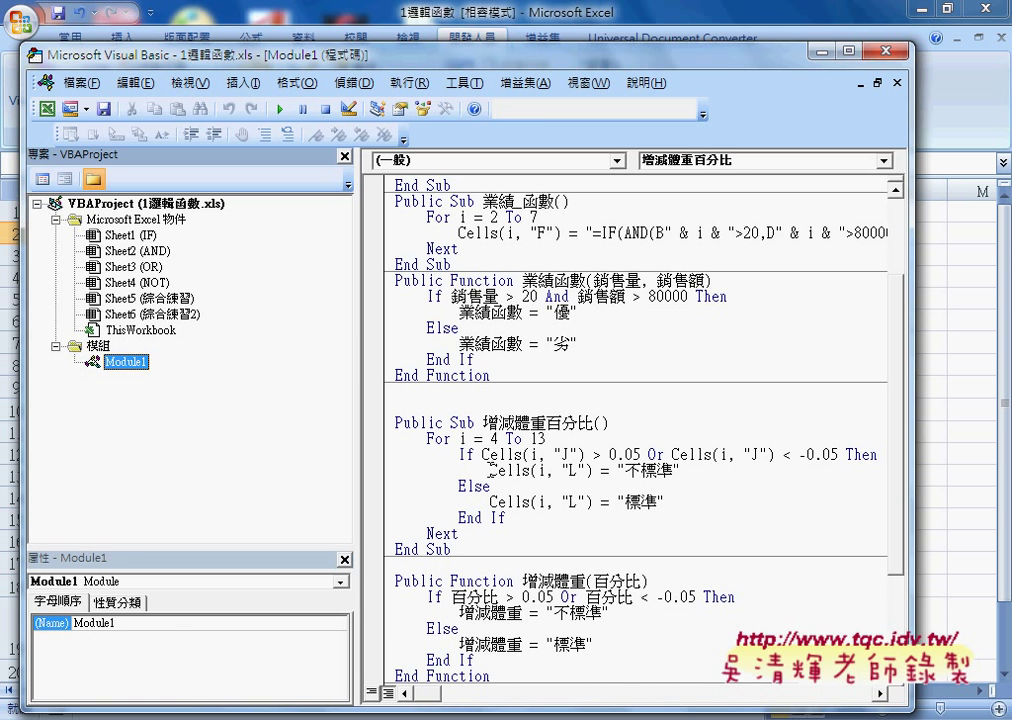
left_click(490, 470)
scroll(467, 271, "up", 2)
- Delete the = before IF(AND in the macro's Cells(i, "F") line
left_click(600, 328)
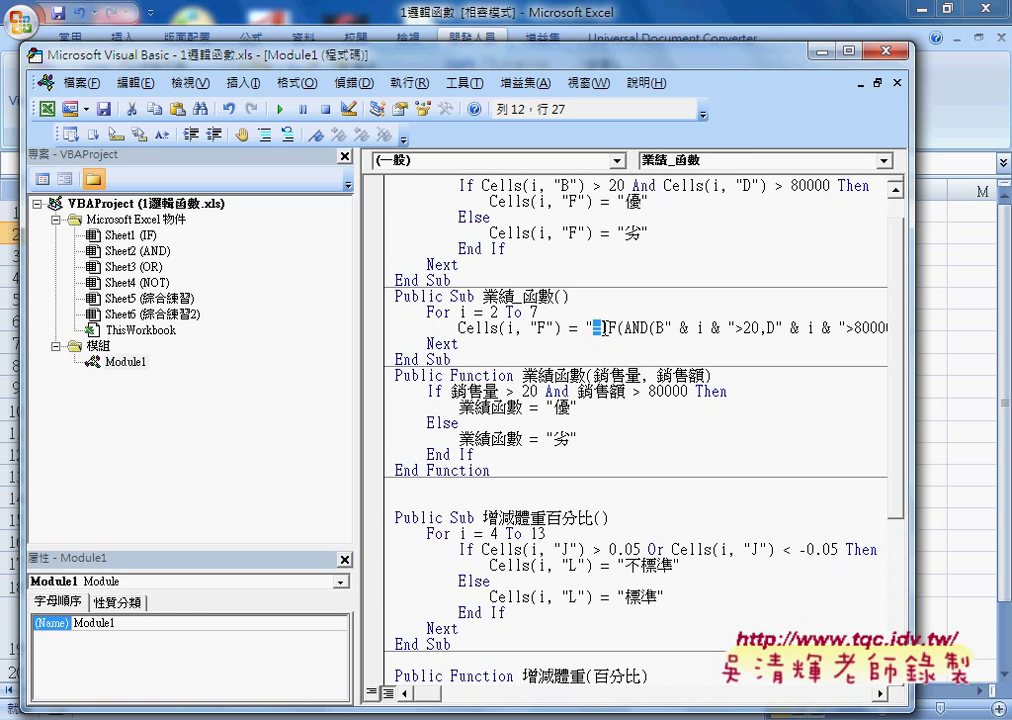
key("Delete")
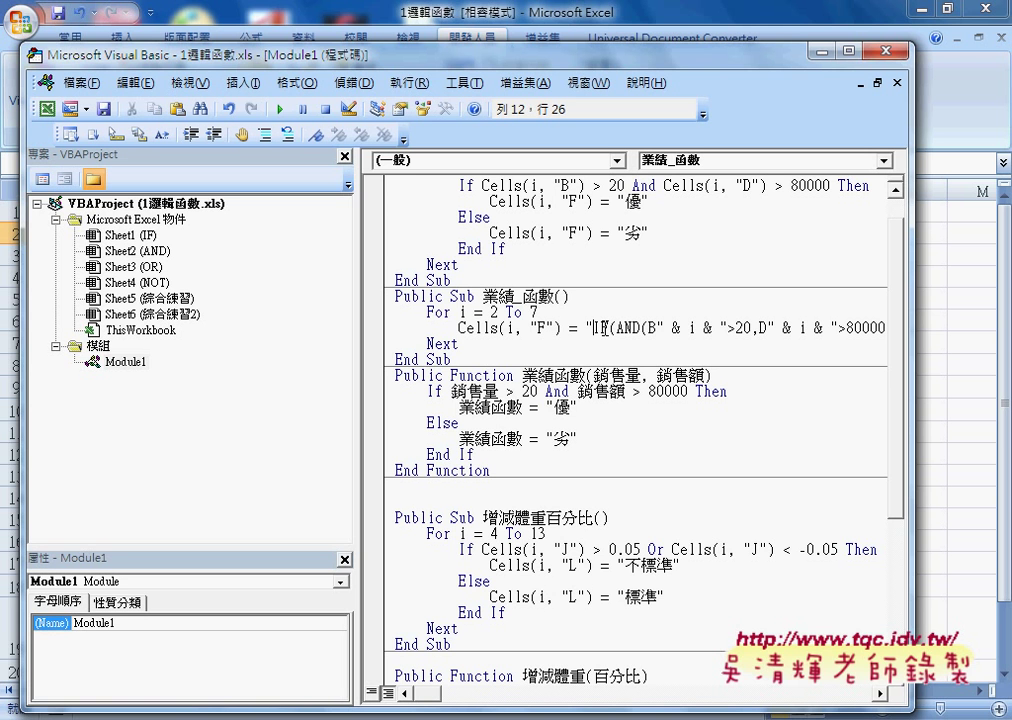
key("Left")
key("Left")
key("shift+Left")
key("shift+Left")
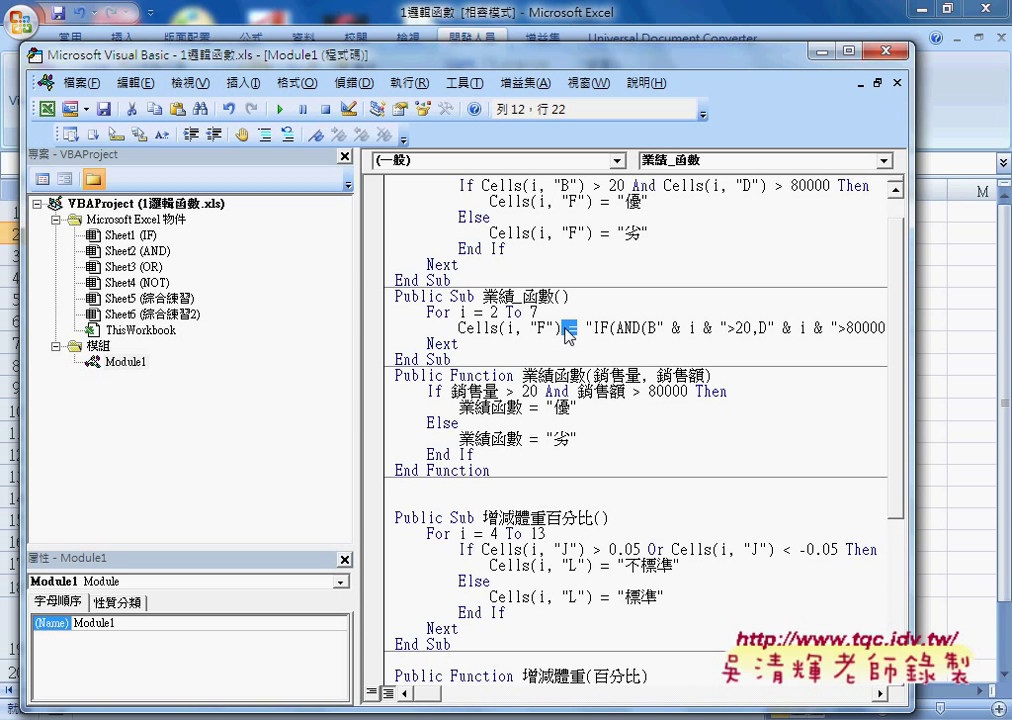
key("Right")
key("Right")
key("Right")
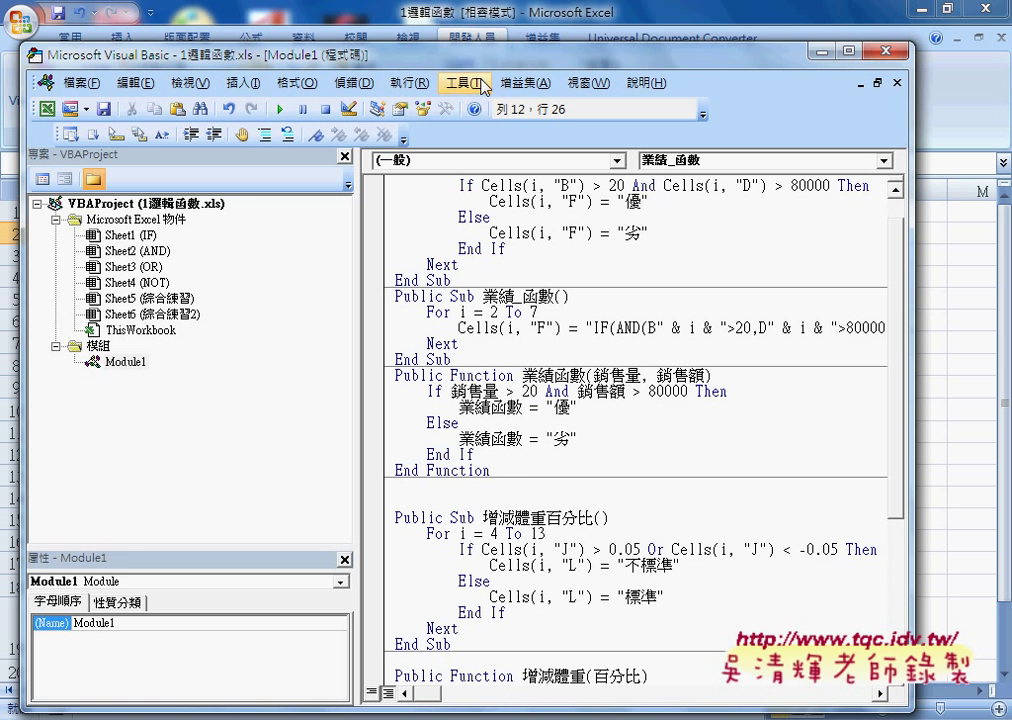
- Run the 業績_函數 macro so column F fills with IF(AND… text
left_click_drag(472, 68, 625, 309)
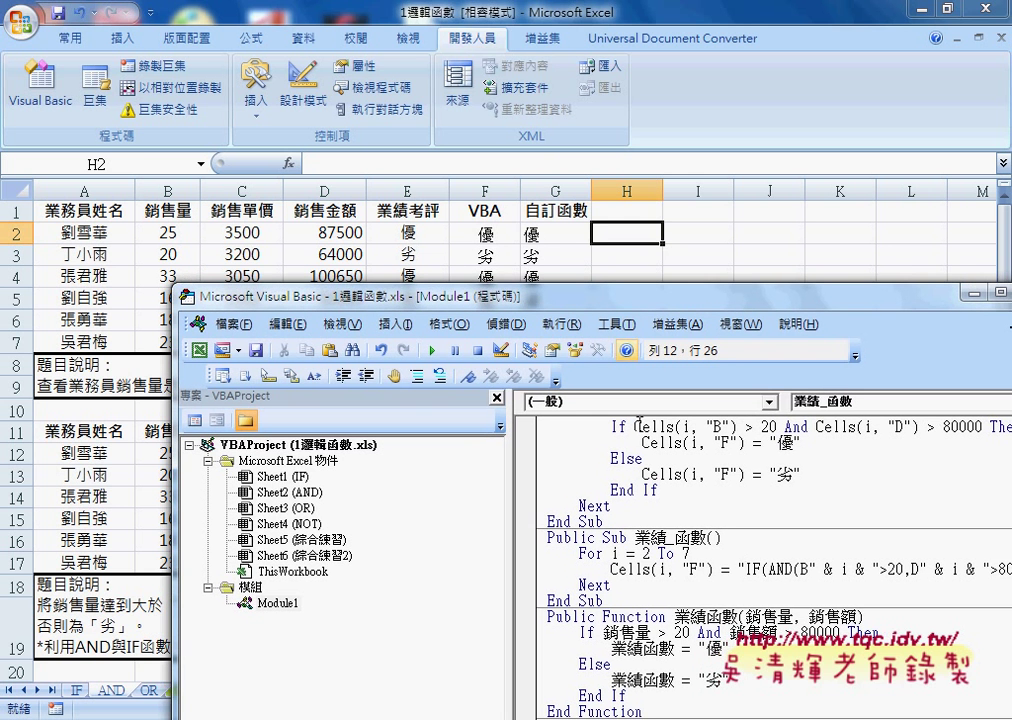
left_click(697, 569)
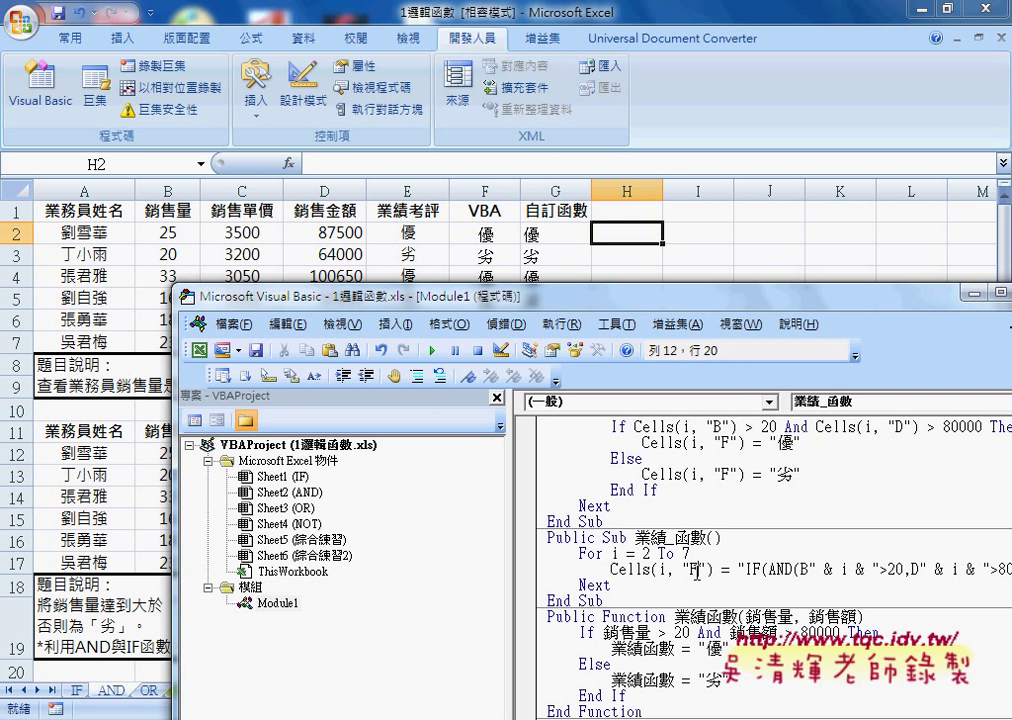
left_click(433, 350)
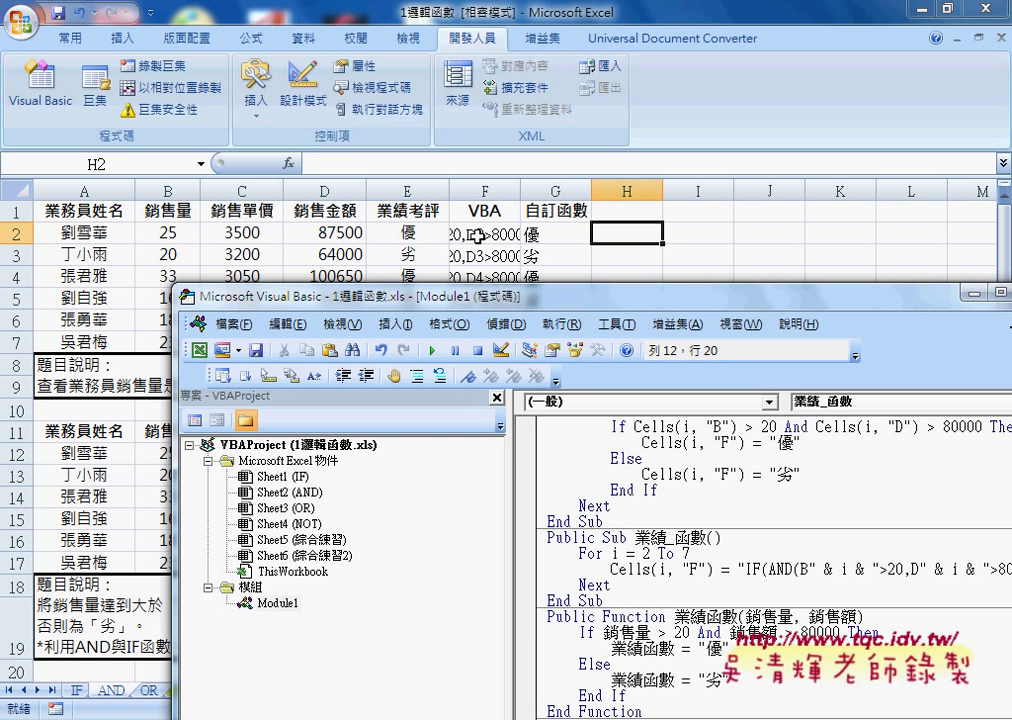
- Prefix F2's text with = so it becomes a working formula showing 優
left_click_drag(425, 297, 310, 104)
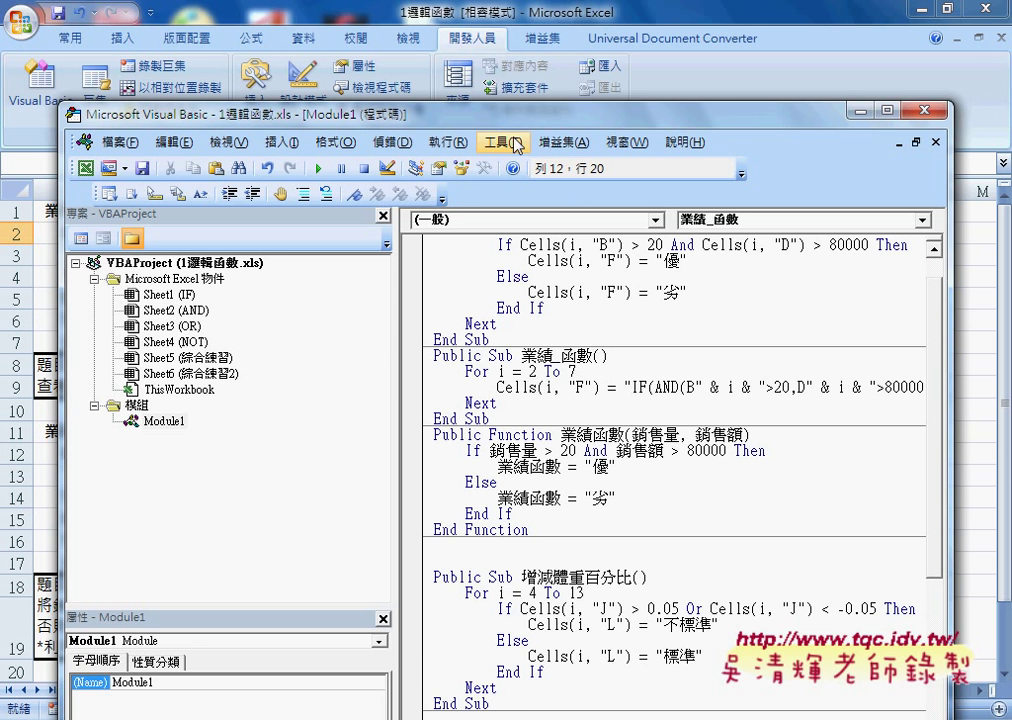
left_click_drag(504, 113, 515, 388)
left_click(484, 233)
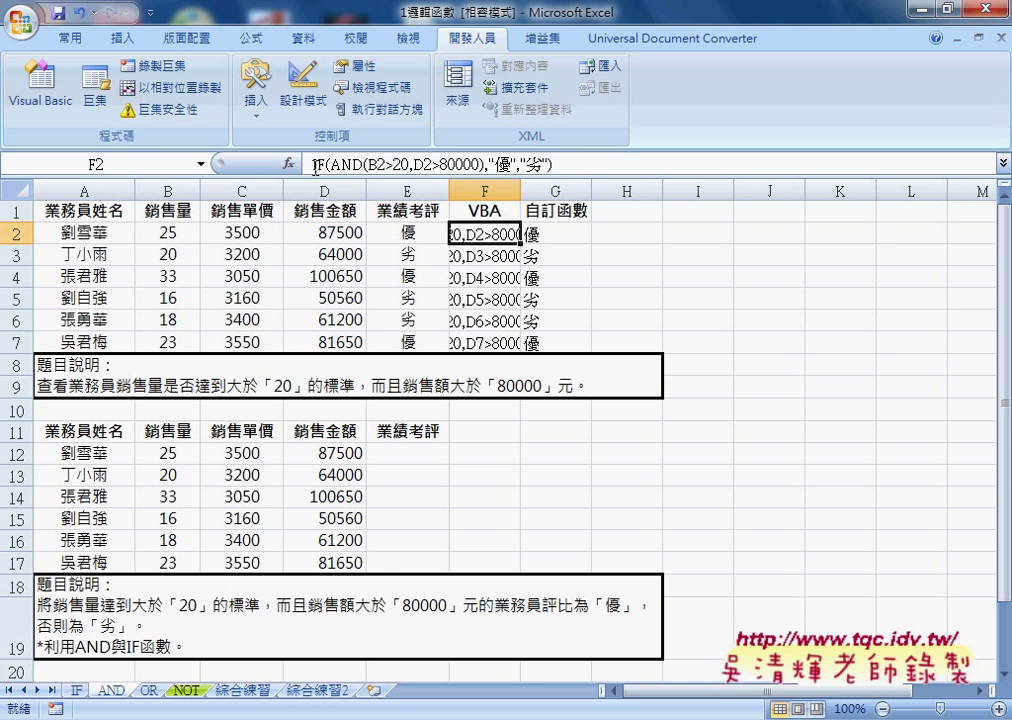
left_click(368, 168)
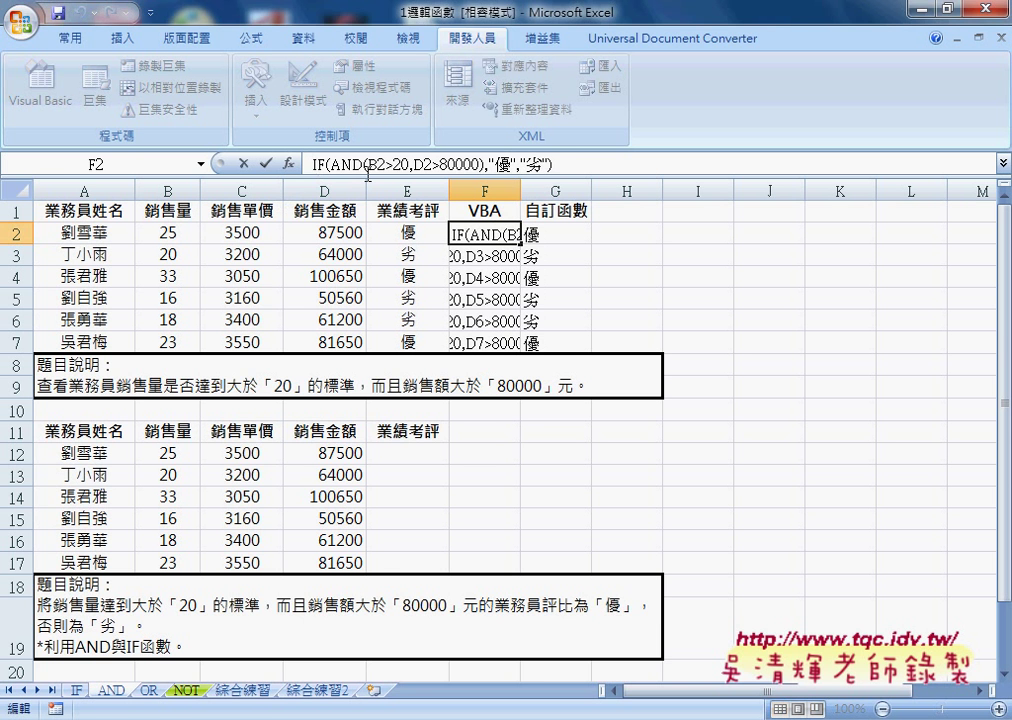
left_click(368, 168)
type("=")
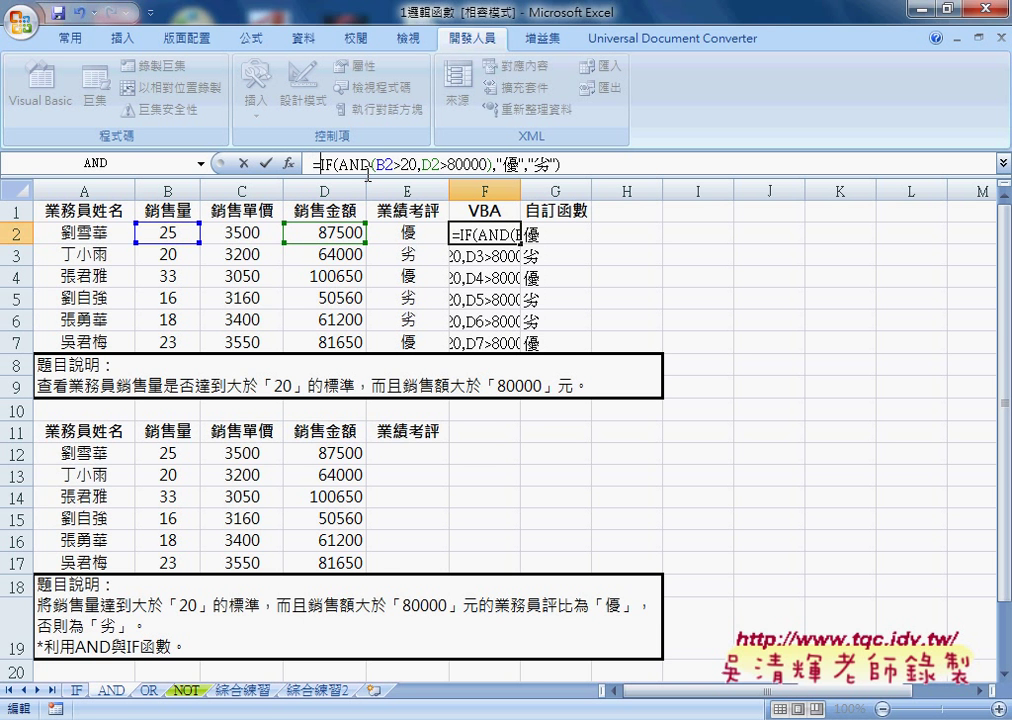
left_click(265, 163)
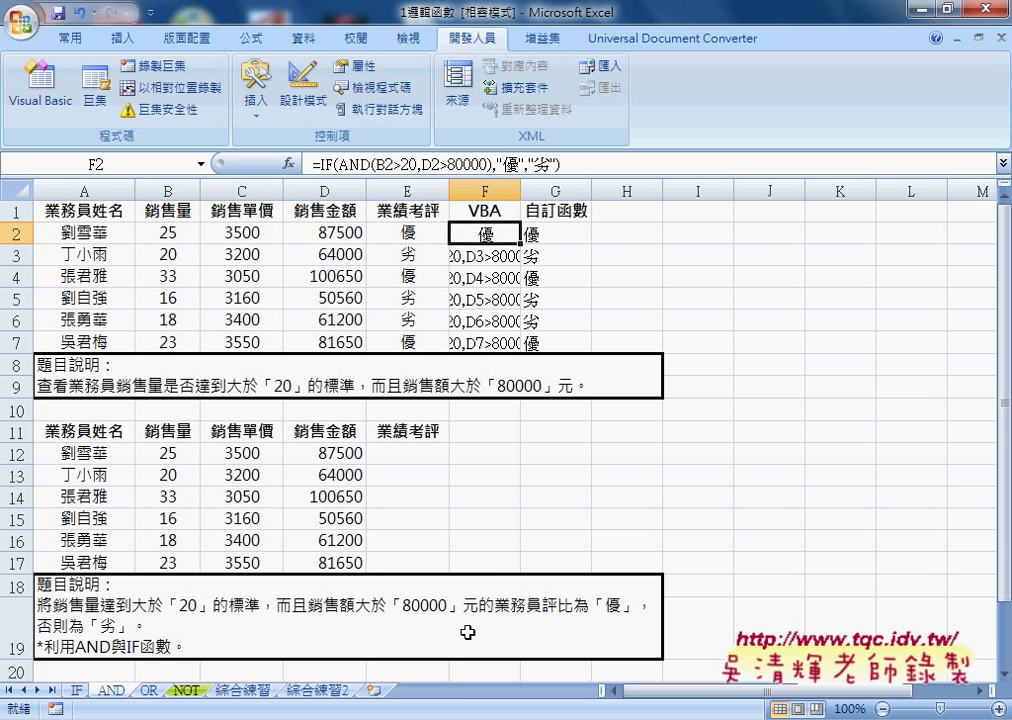
- Restore the = before IF(AND on the macro's Cells line, then bring up the 程式碼 notes in Chrome
key("alt+F11")
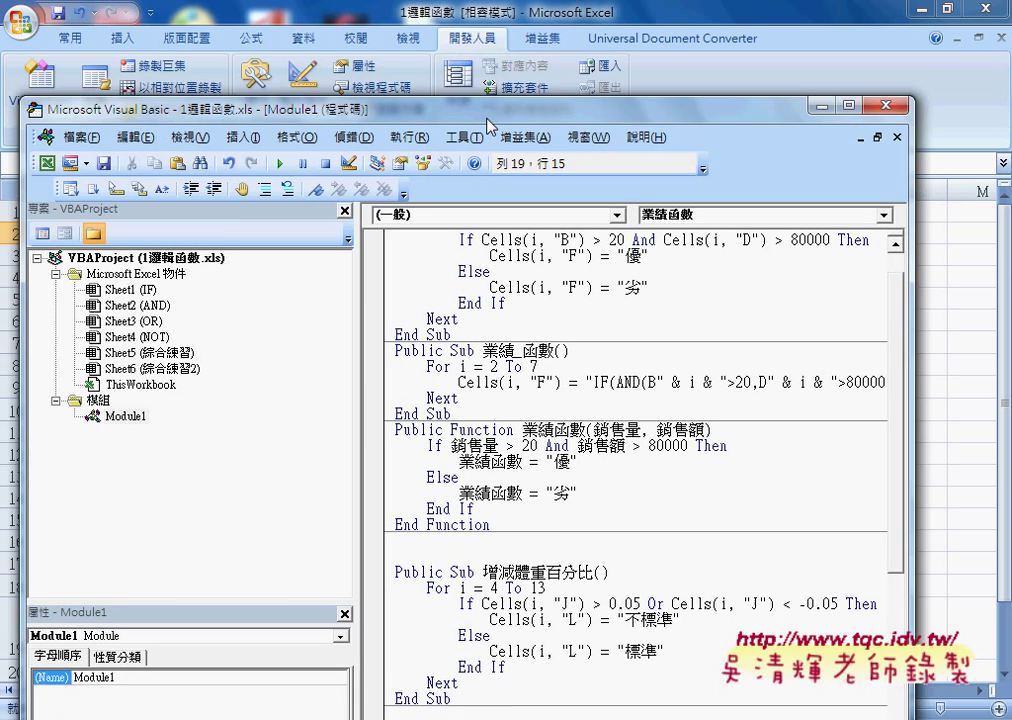
left_click_drag(541, 376, 507, 95)
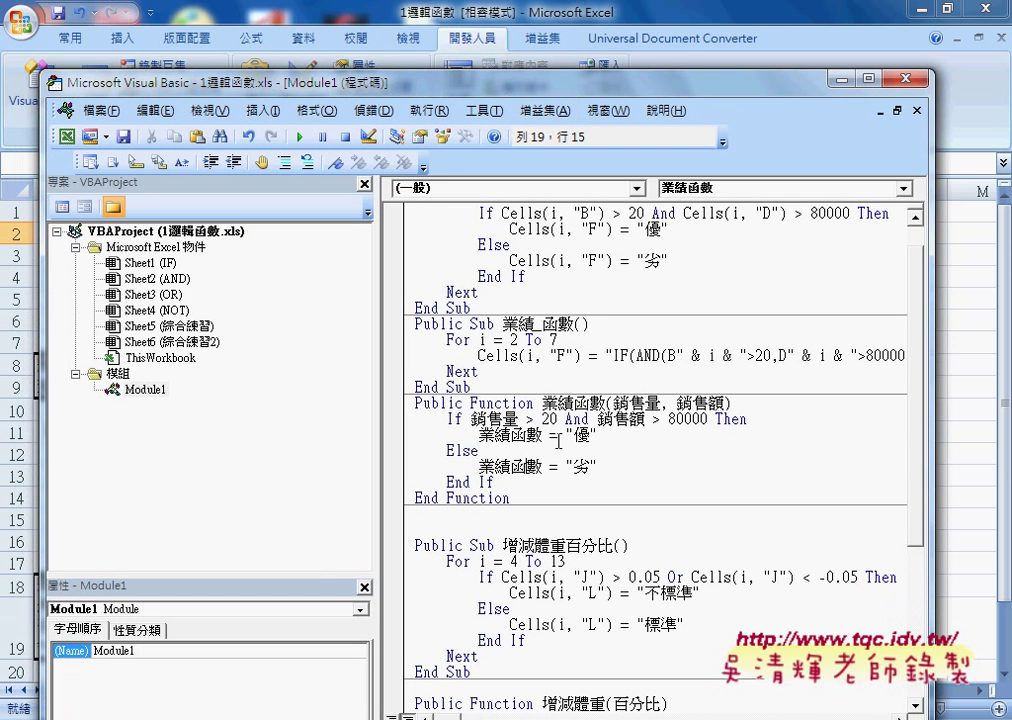
left_click(614, 355)
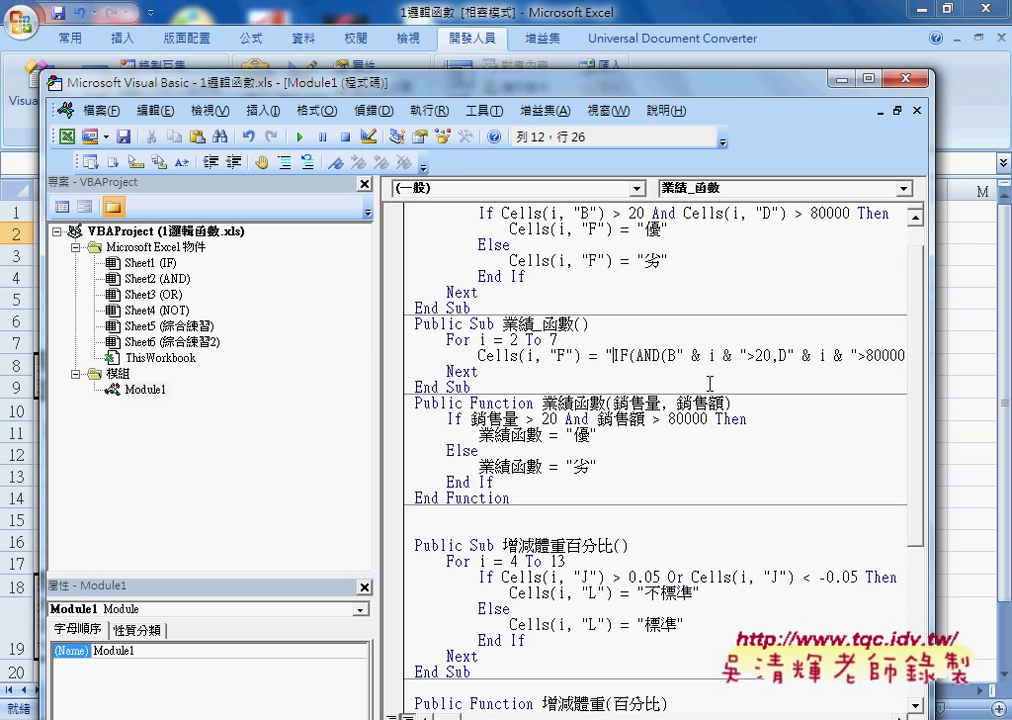
type("=")
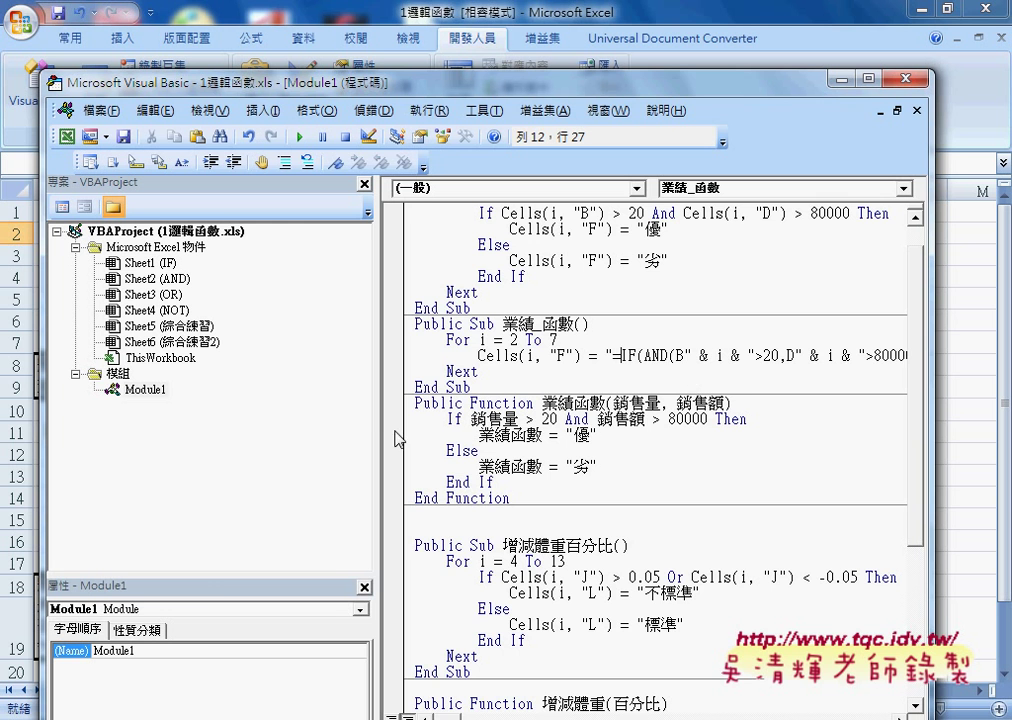
left_click_drag(383, 428, 226, 428)
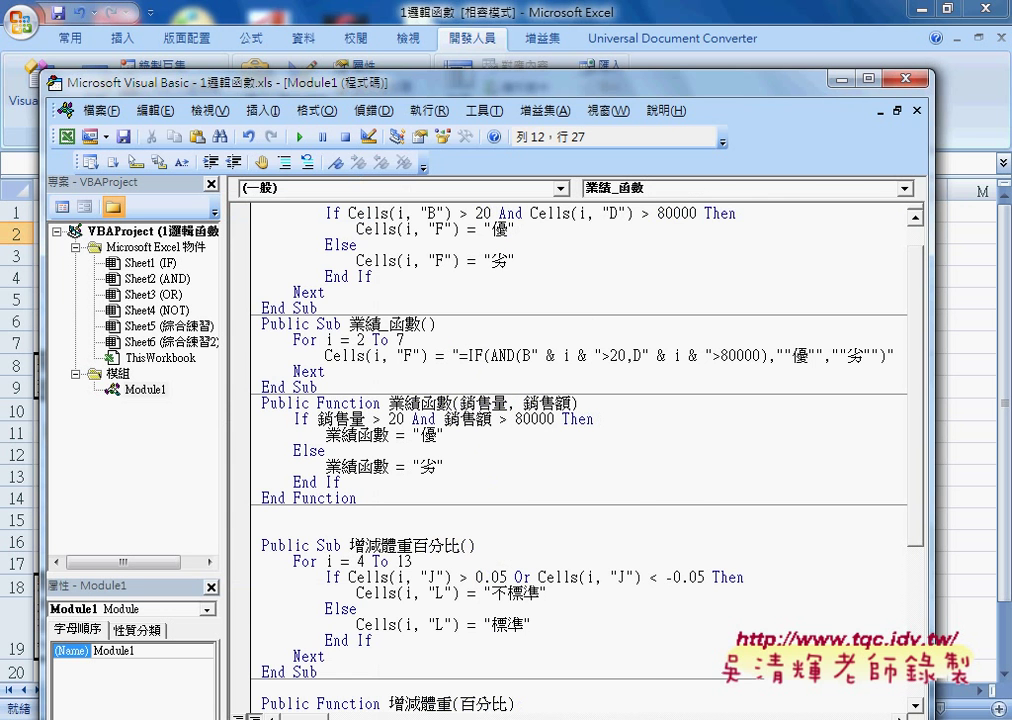
left_click(533, 628)
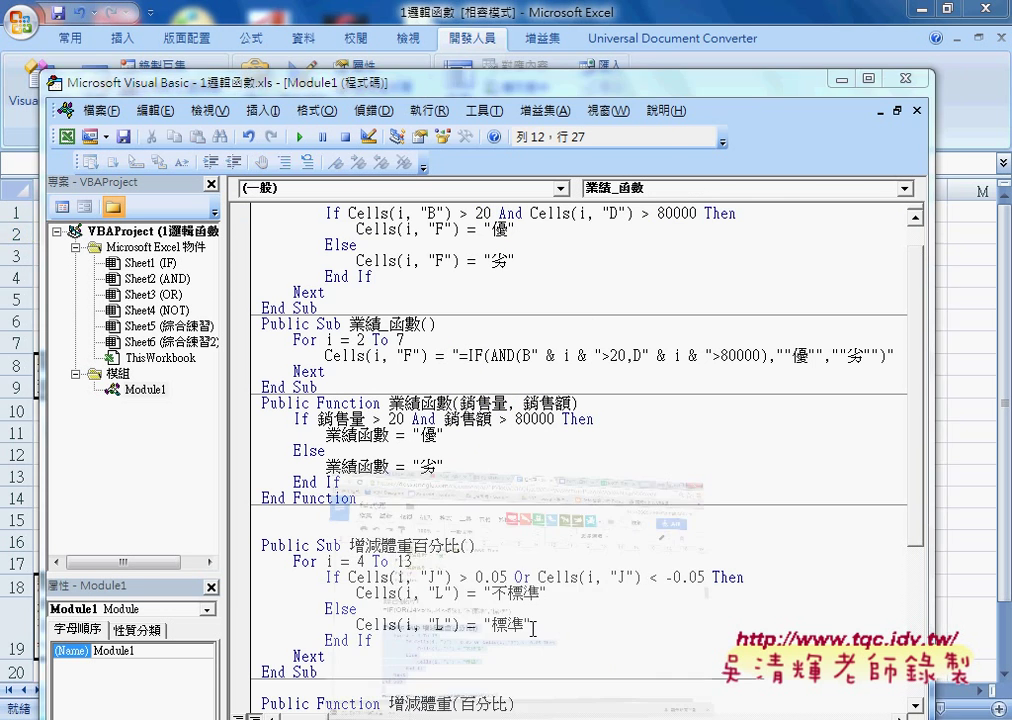
scroll(533, 628, "down", 2)
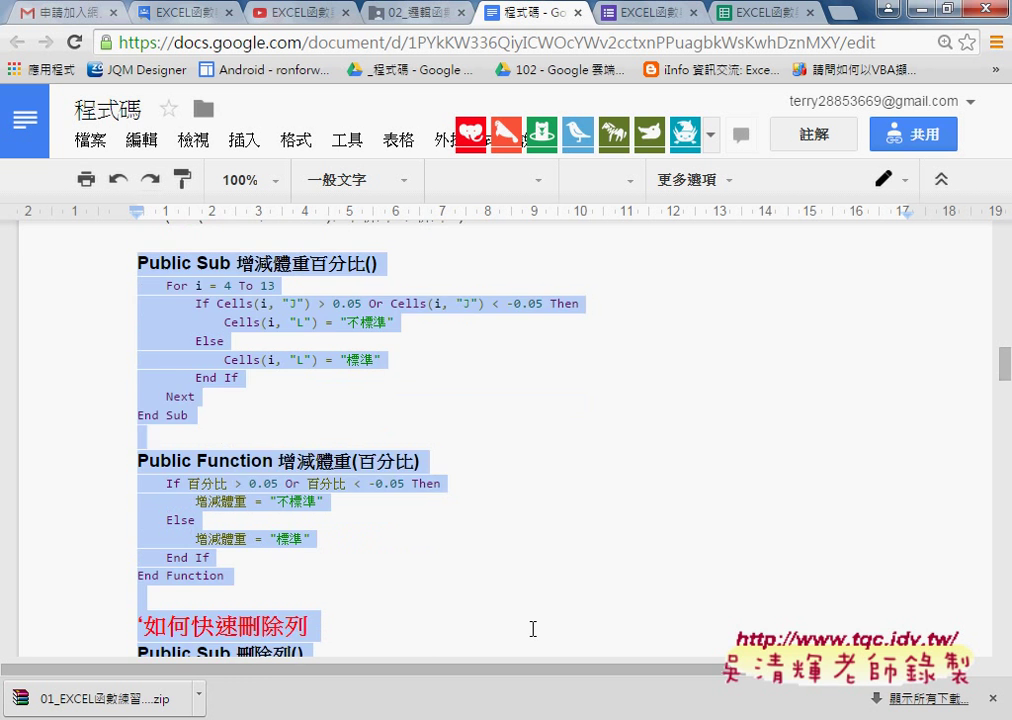
scroll(533, 628, "down", 1)
scroll(533, 628, "up", 1)
left_click(251, 588)
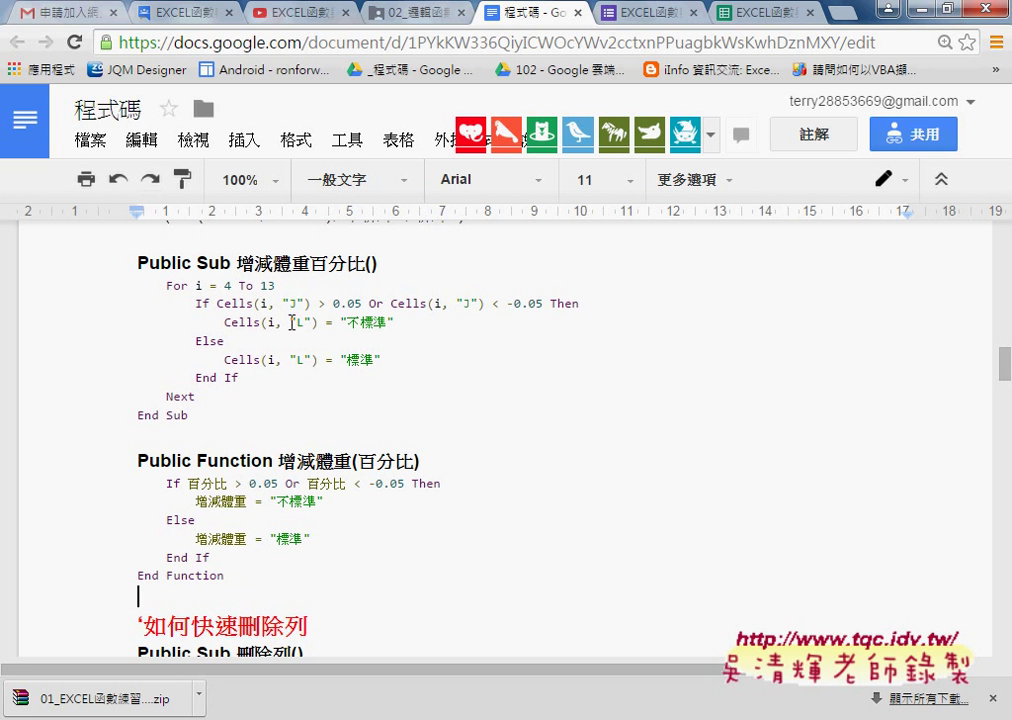
left_click(229, 377)
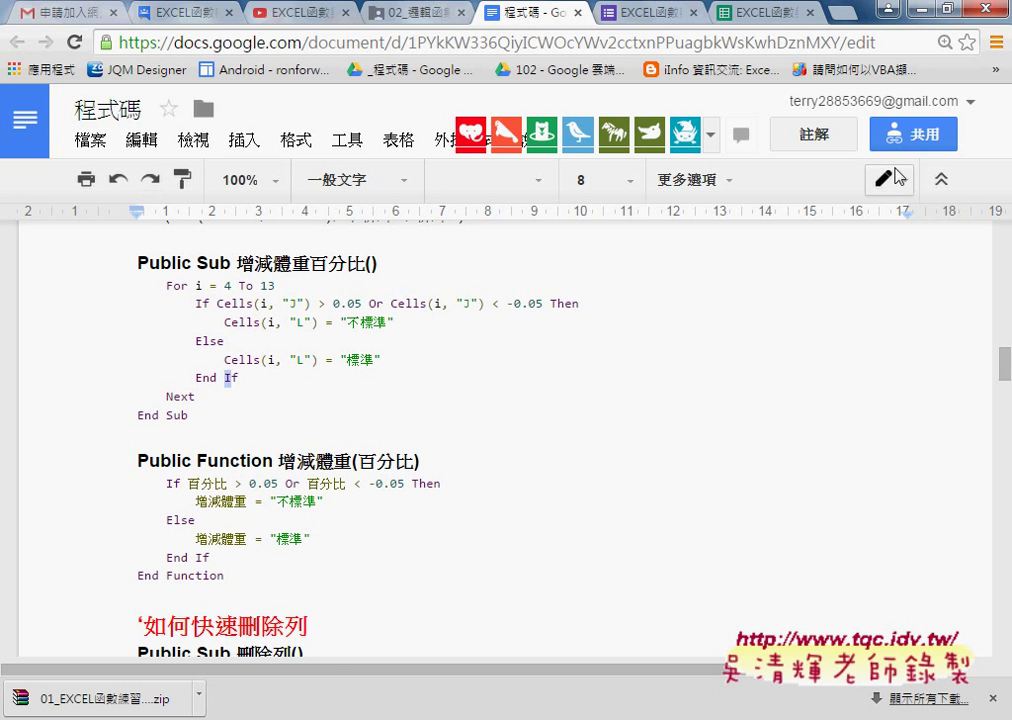
left_click(920, 8)
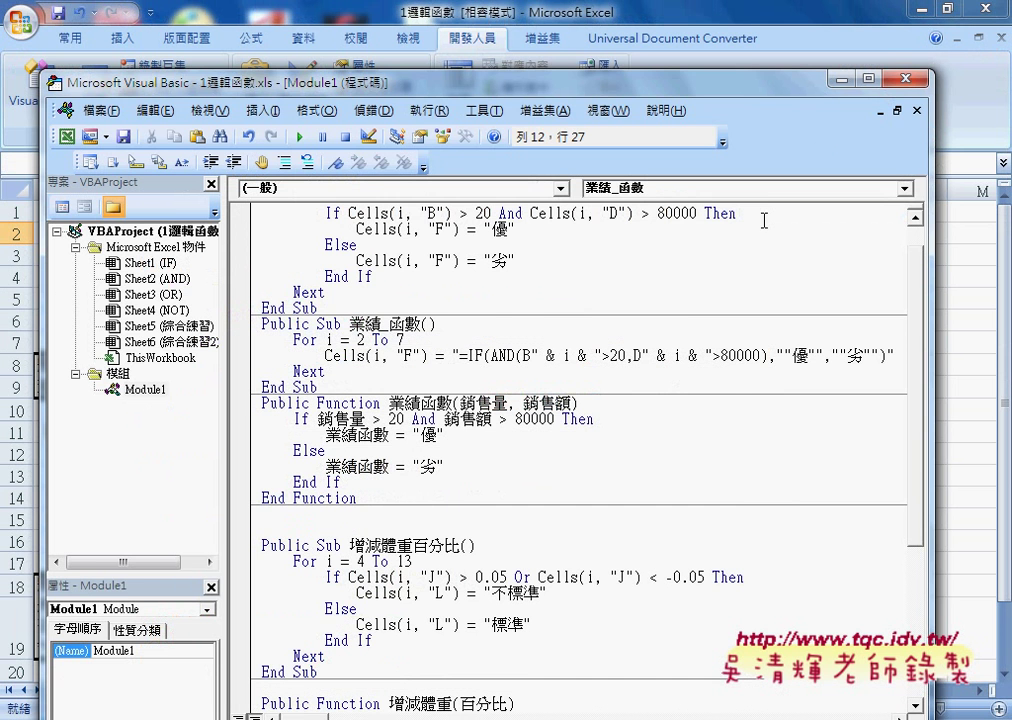
- Switch to the 綜合練習 sheet and review the 備註, VBA and 自訂函數 cells K4–M4
left_click(645, 22)
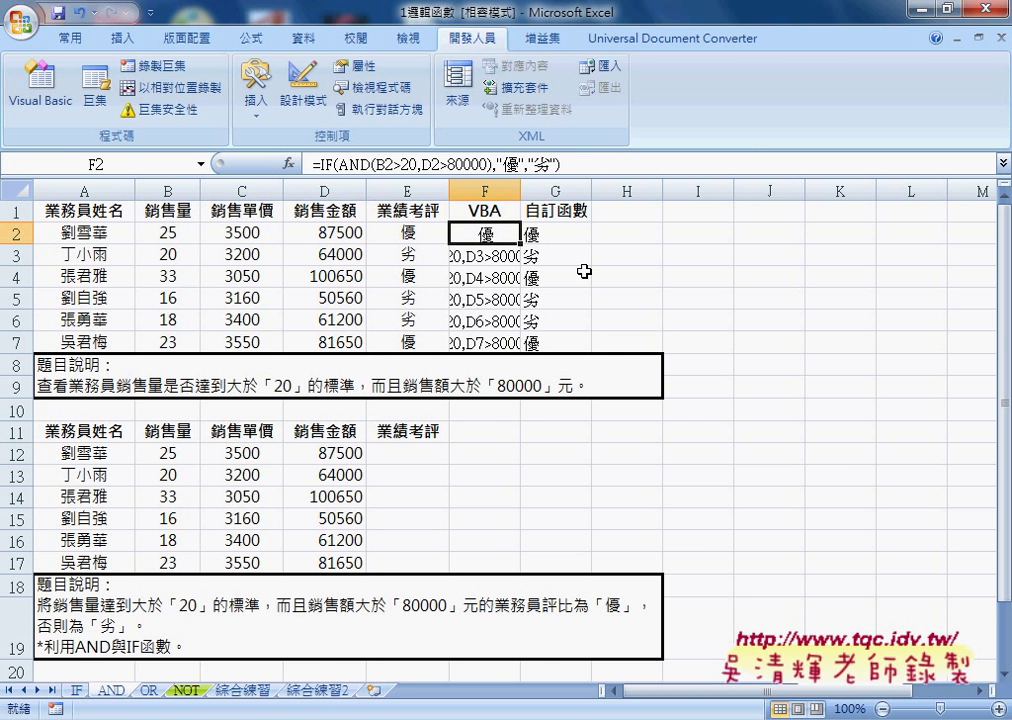
left_click(243, 690)
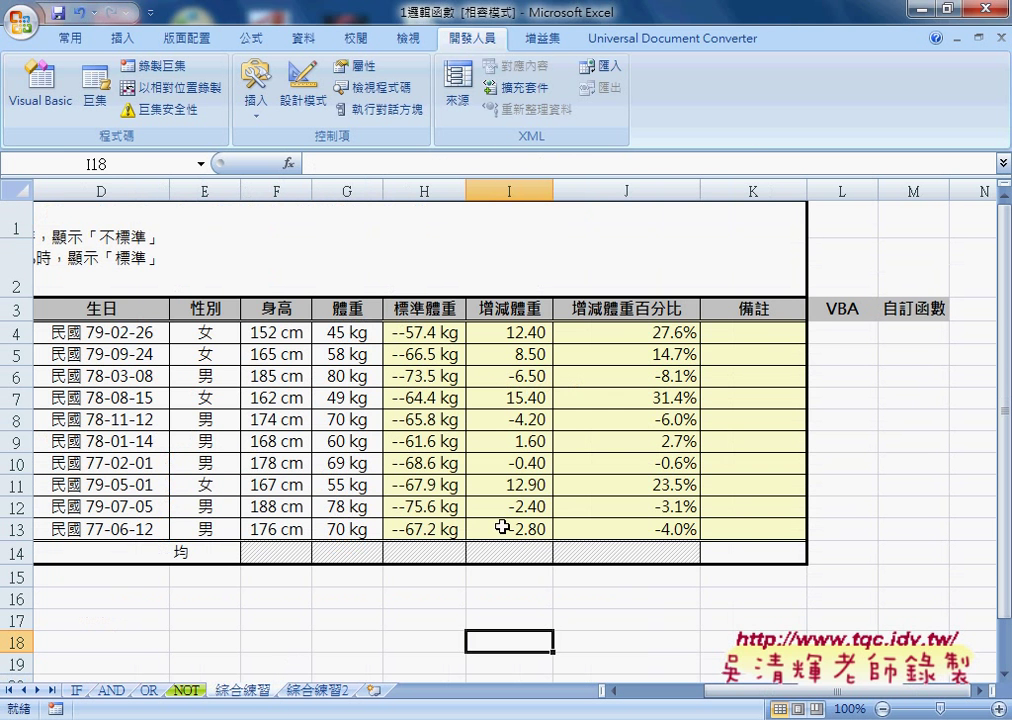
left_click(784, 333)
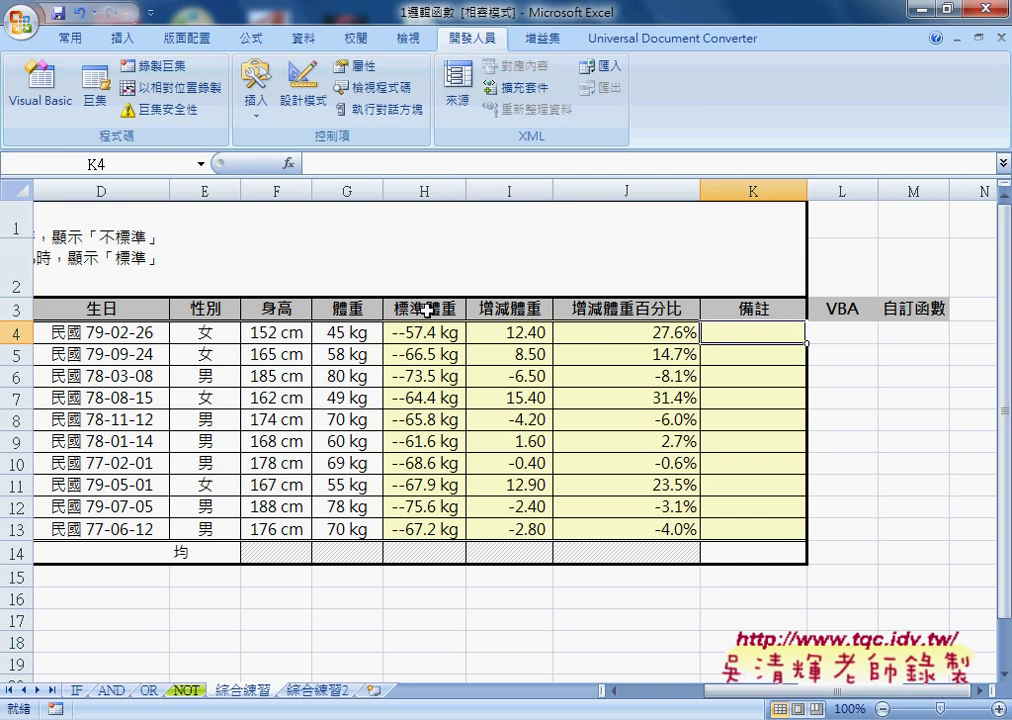
left_click(640, 332)
left_click(735, 341)
left_click(833, 331)
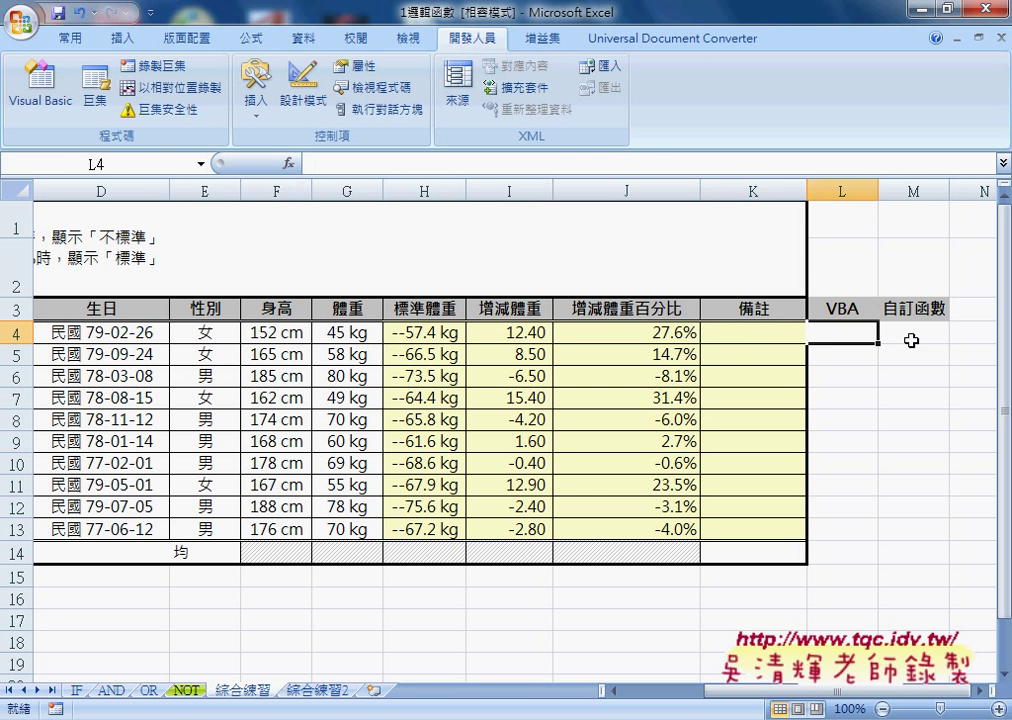
left_click(911, 336)
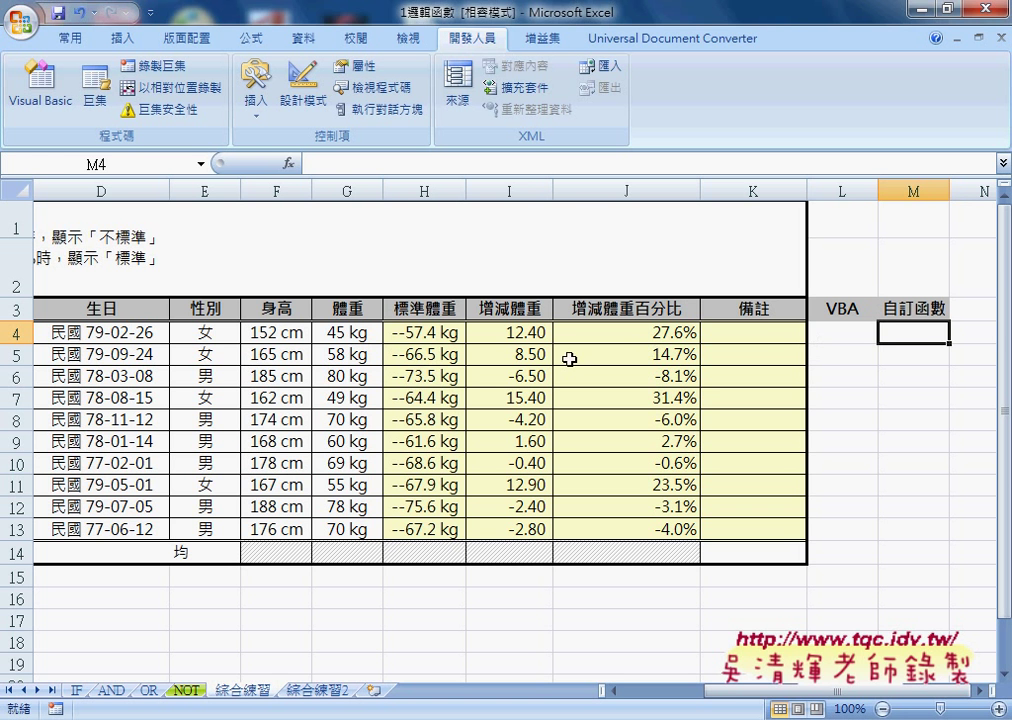
left_click(775, 333)
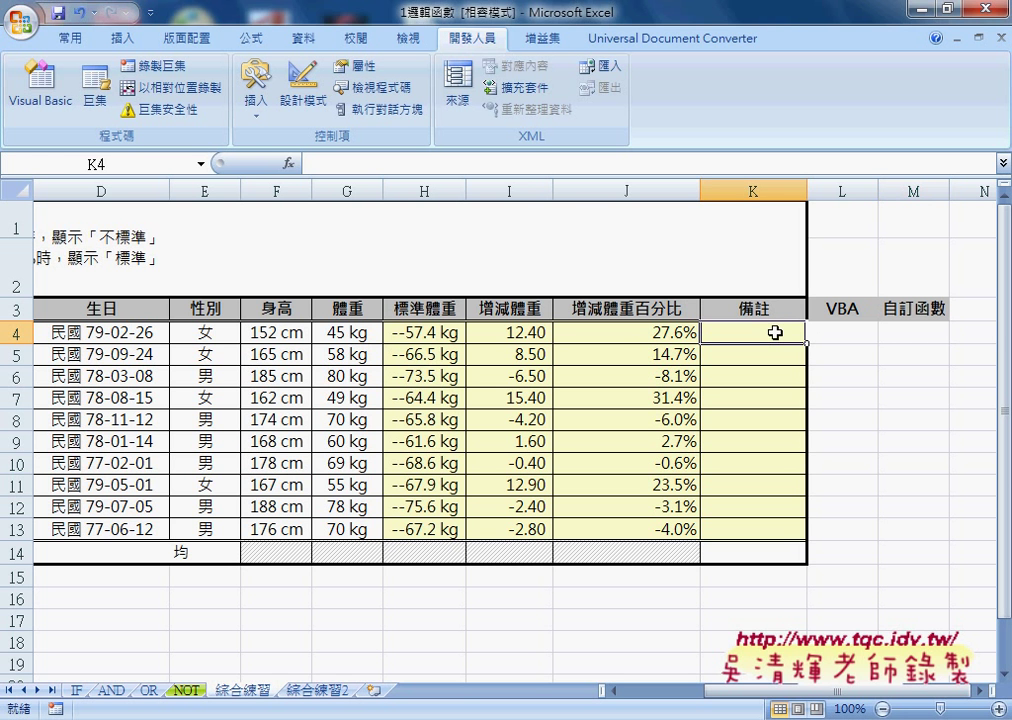
- Scroll across the table to check the gender in E4, then return to K4
mouse_move(735, 697)
left_mouse_down()
mouse_move(653, 695)
mouse_move(700, 697)
left_mouse_up()
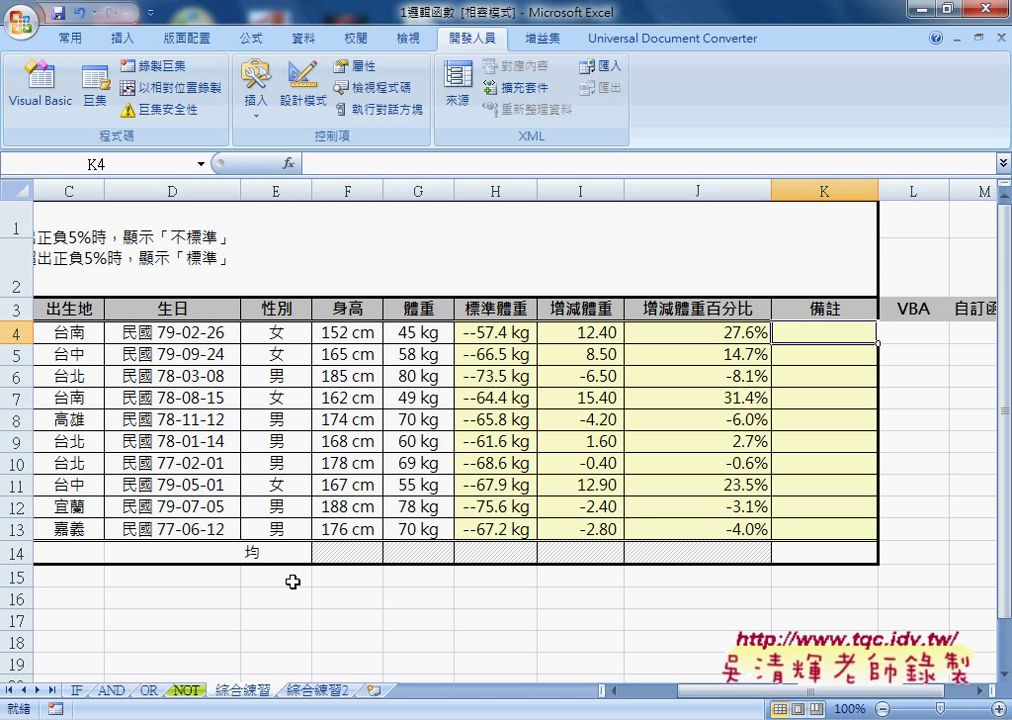
left_click(276, 342)
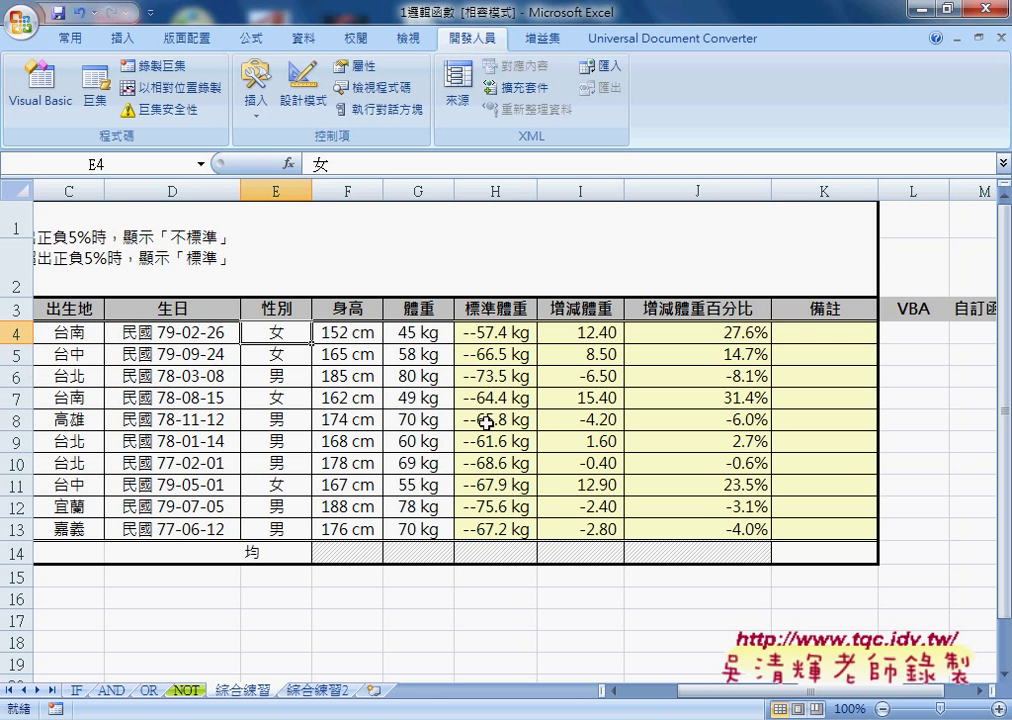
left_click_drag(707, 691, 685, 691)
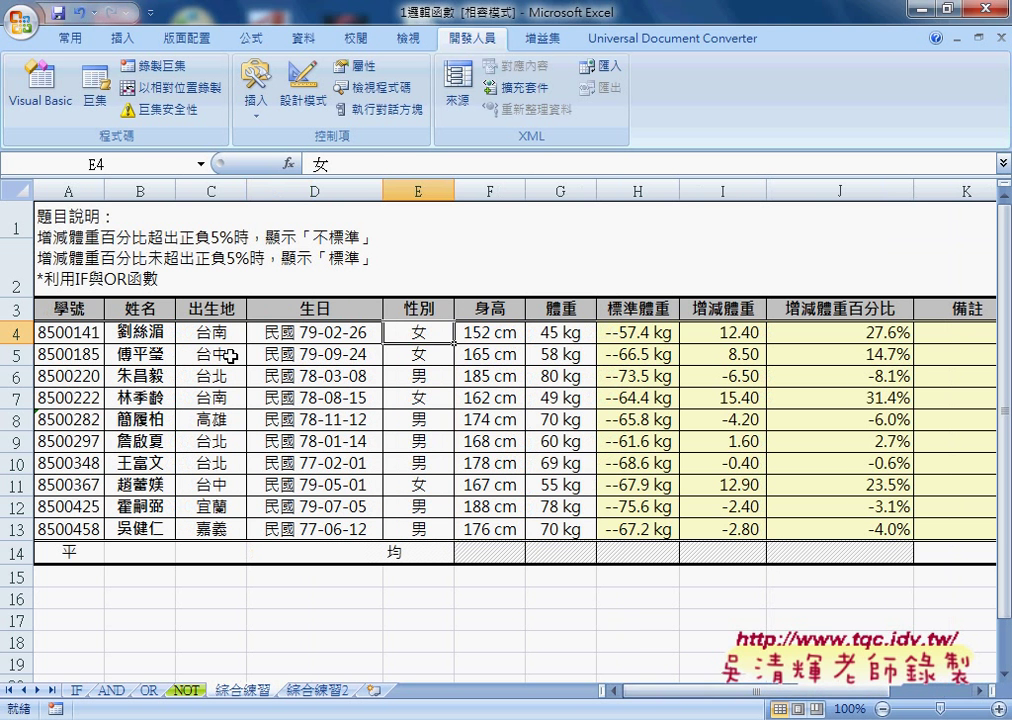
left_click(218, 331)
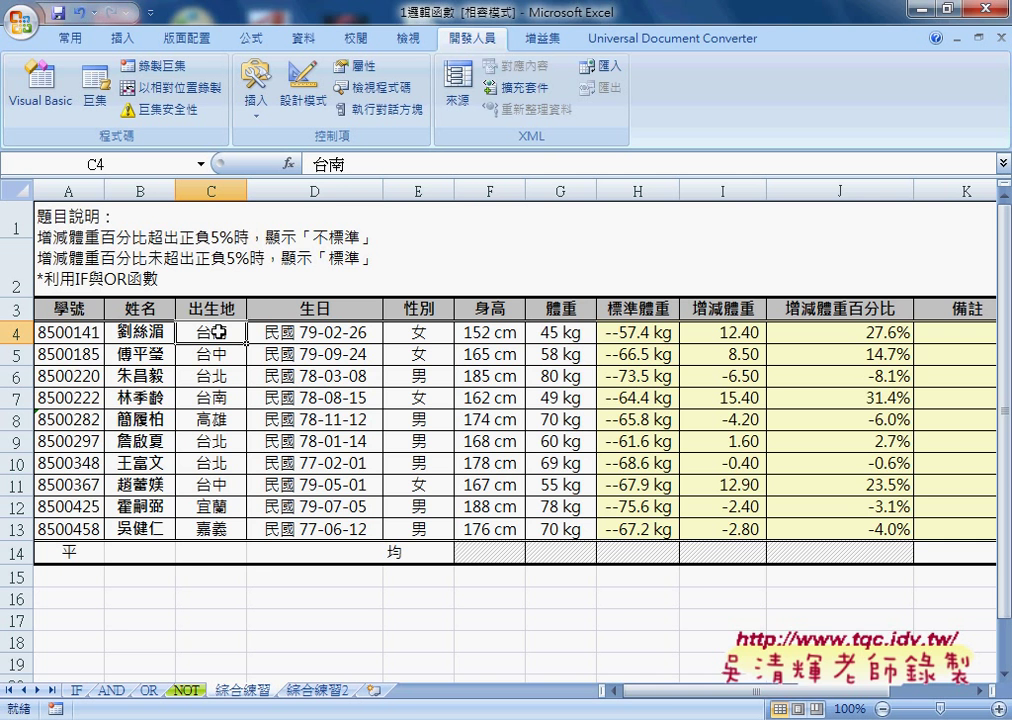
left_click_drag(672, 690, 762, 700)
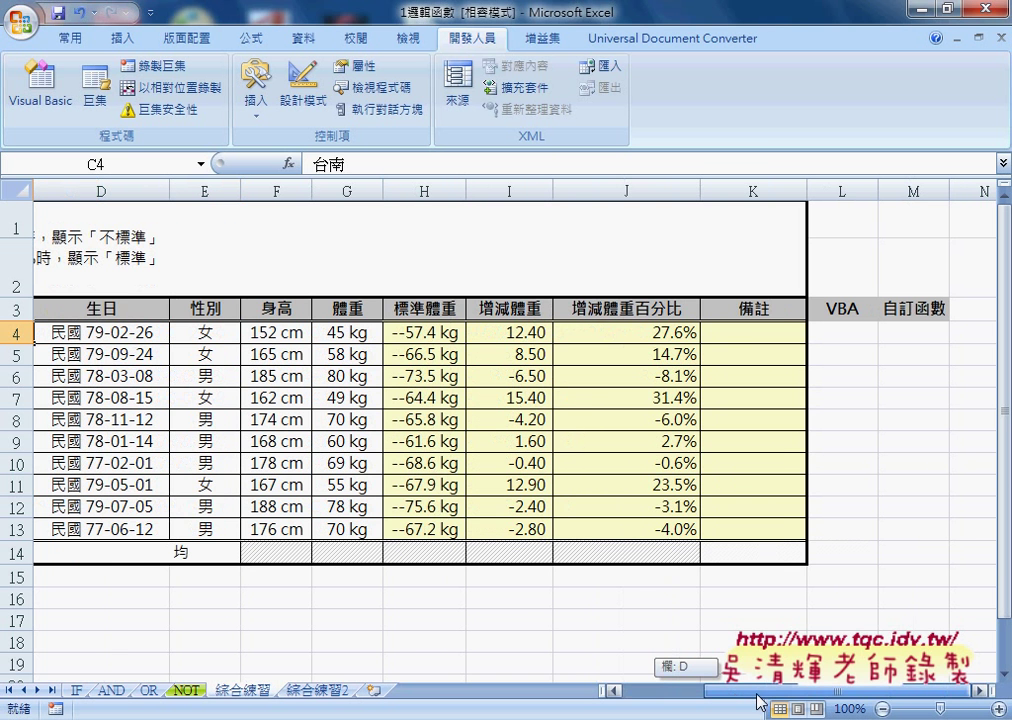
left_click(757, 332)
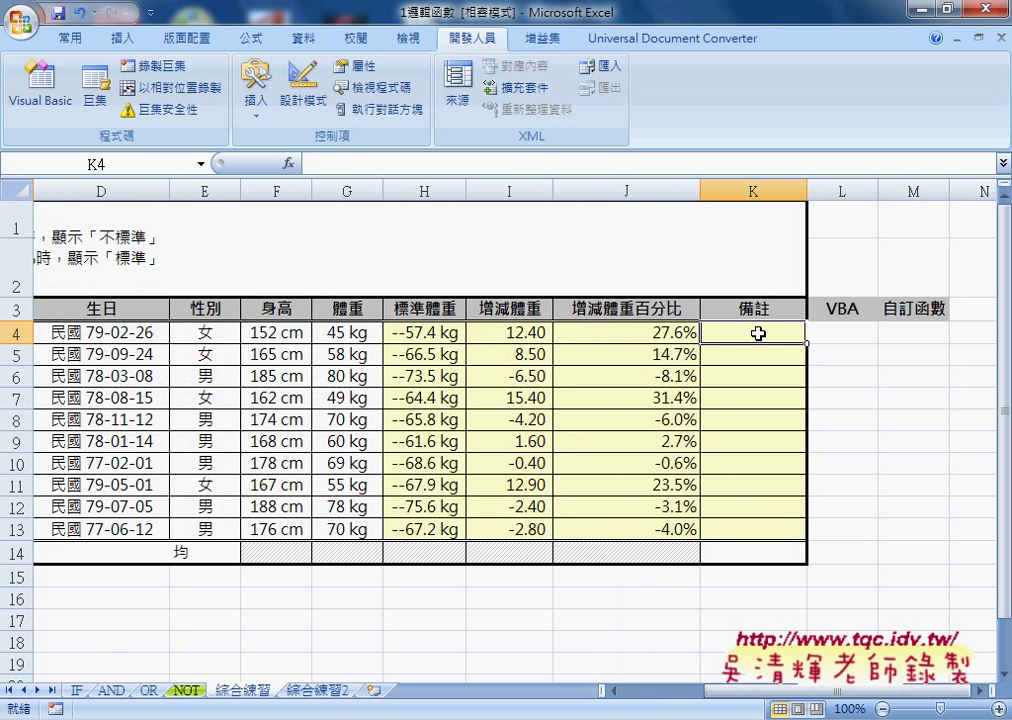
- Insert the IF function into K4 from the 邏輯 category of the function dialog
left_click(289, 163)
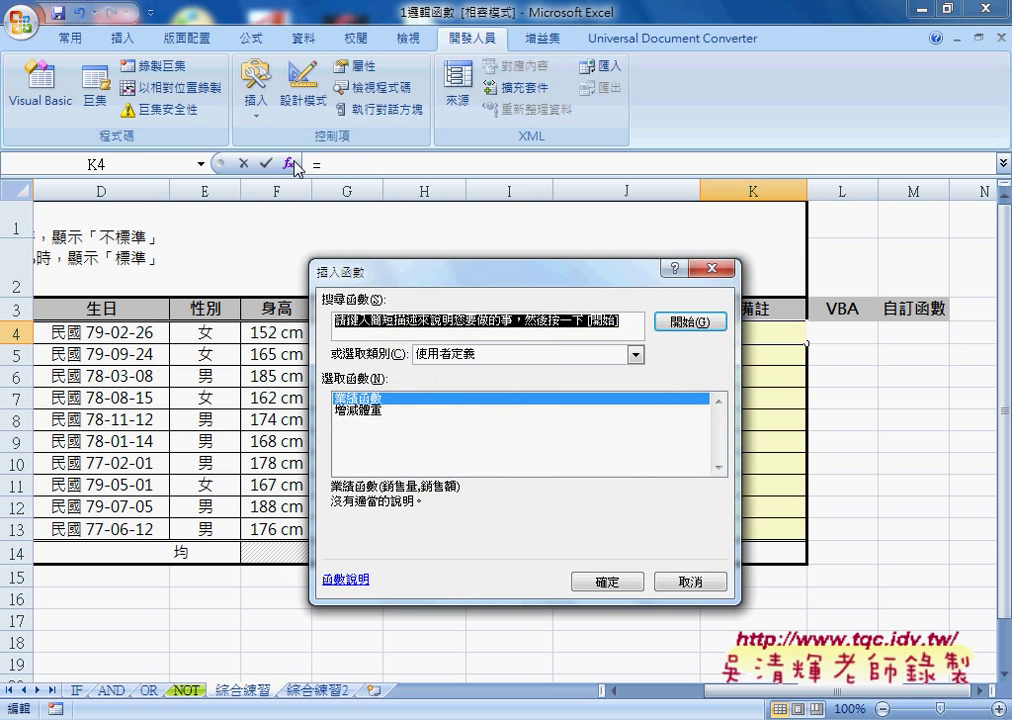
left_click(635, 354)
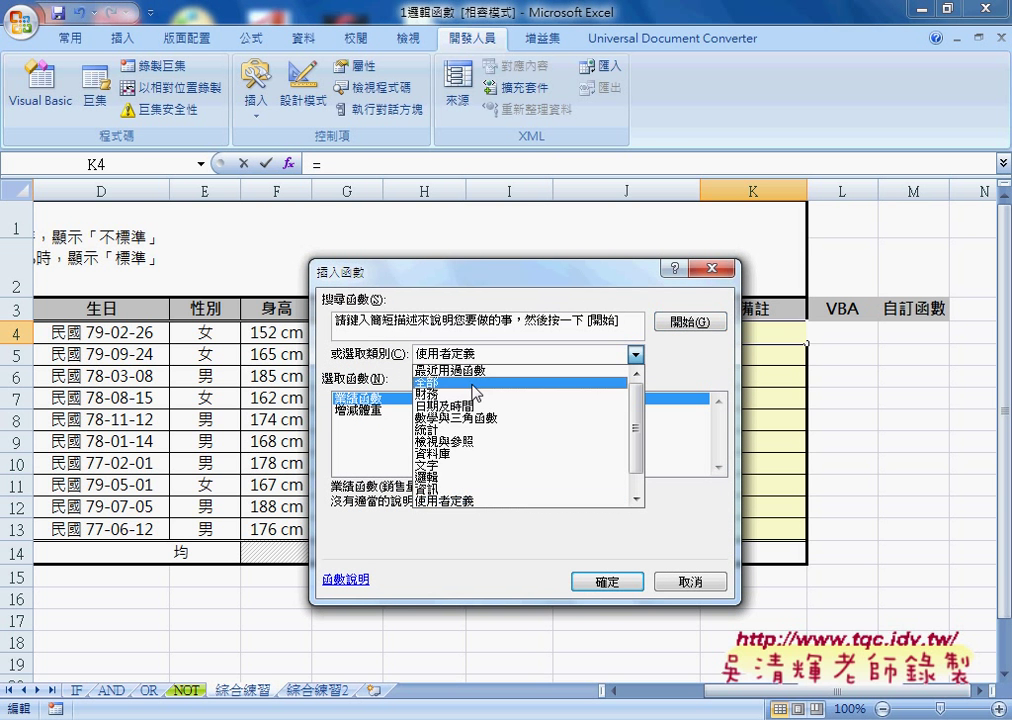
left_click(450, 477)
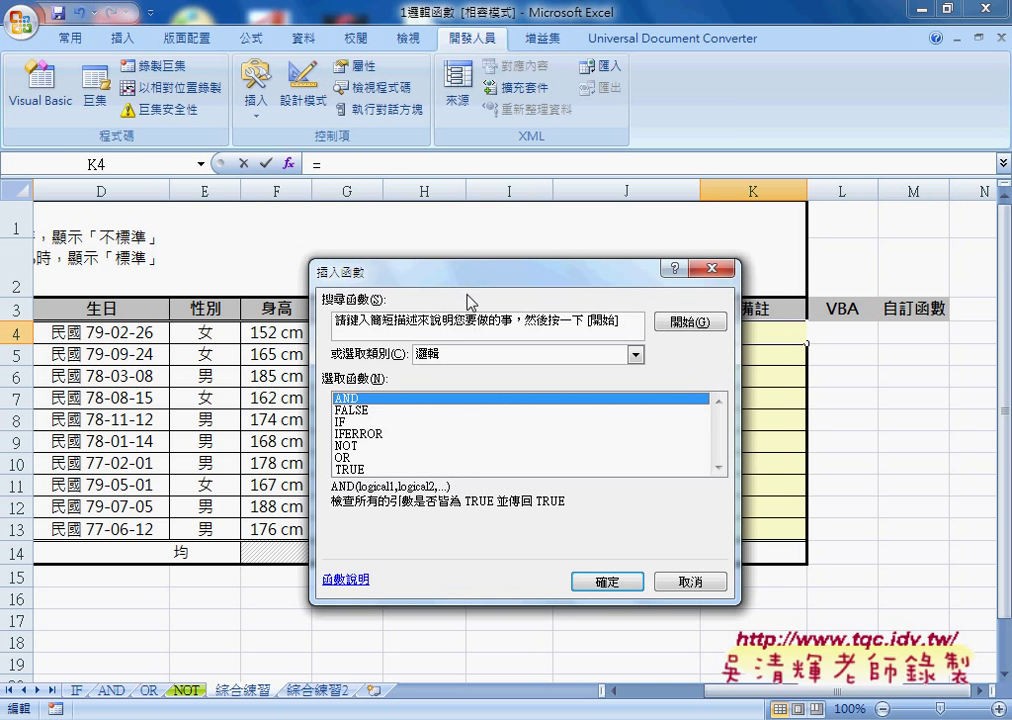
left_click(372, 421)
key("Return")
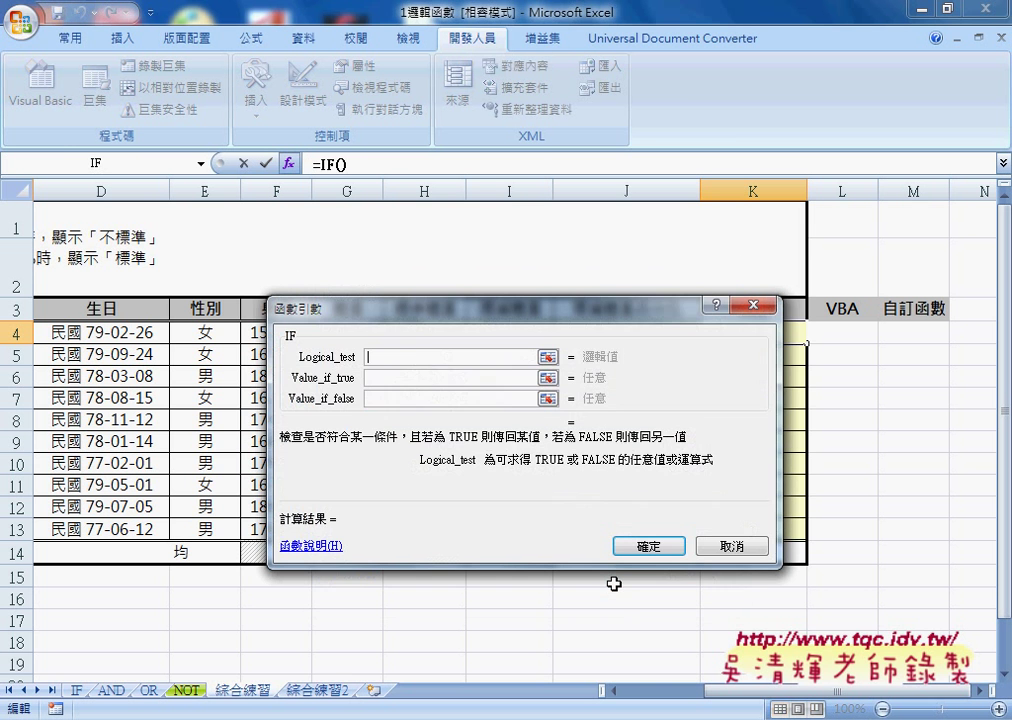
left_click_drag(480, 312, 408, 437)
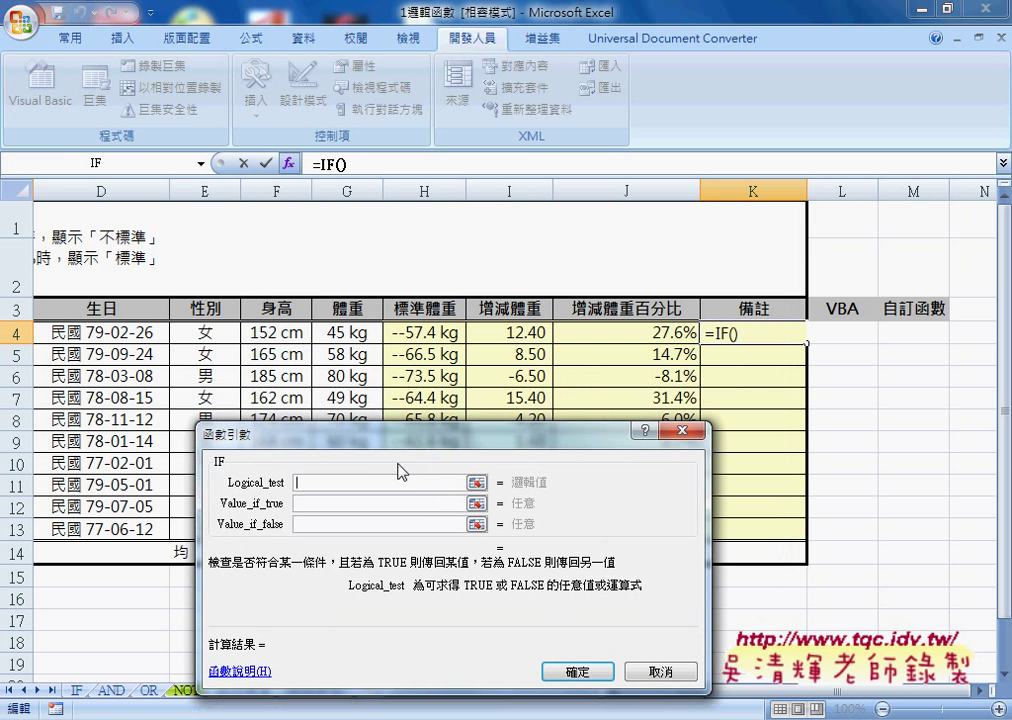
- Enter or(J4>5%,J4<-5%) as the IF logical test
type("o")
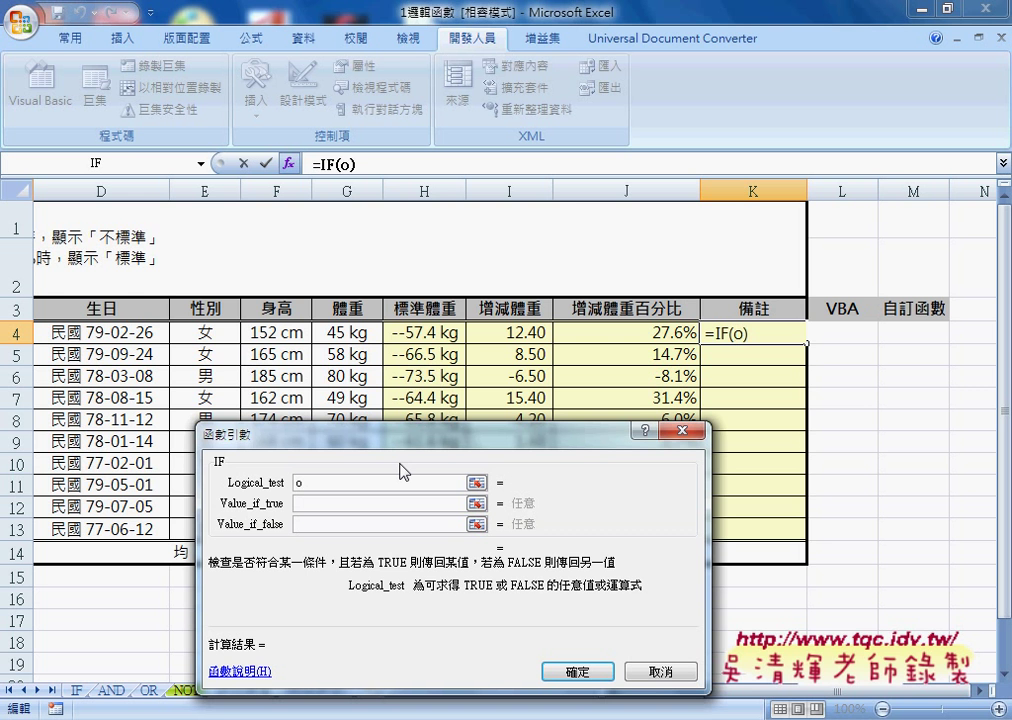
type("r(")
left_click(648, 333)
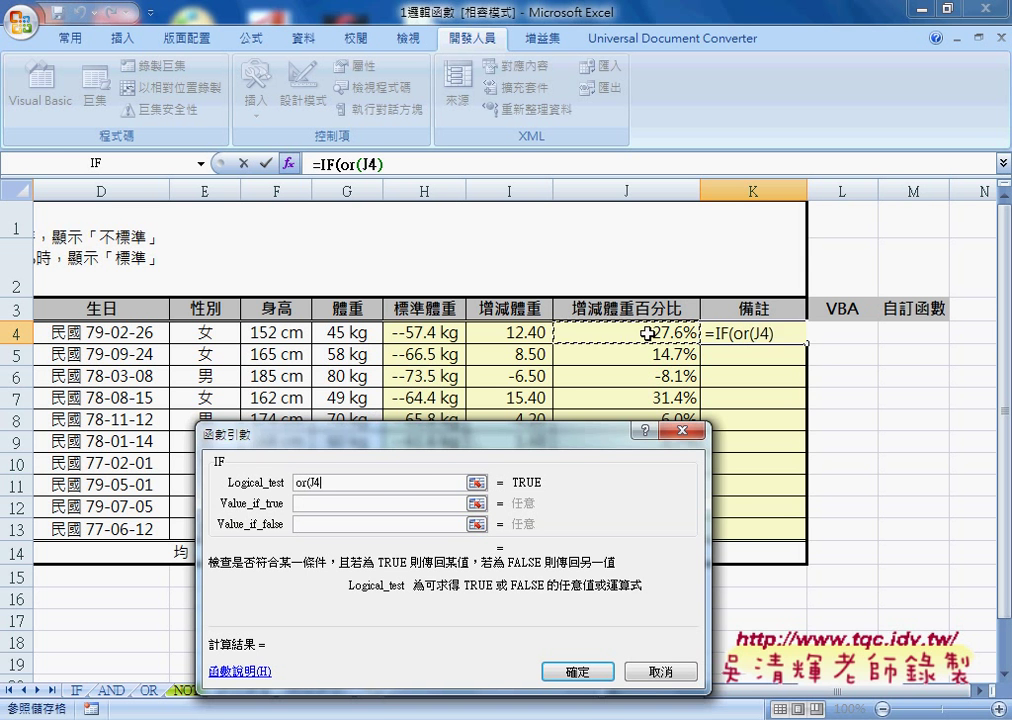
type(">5")
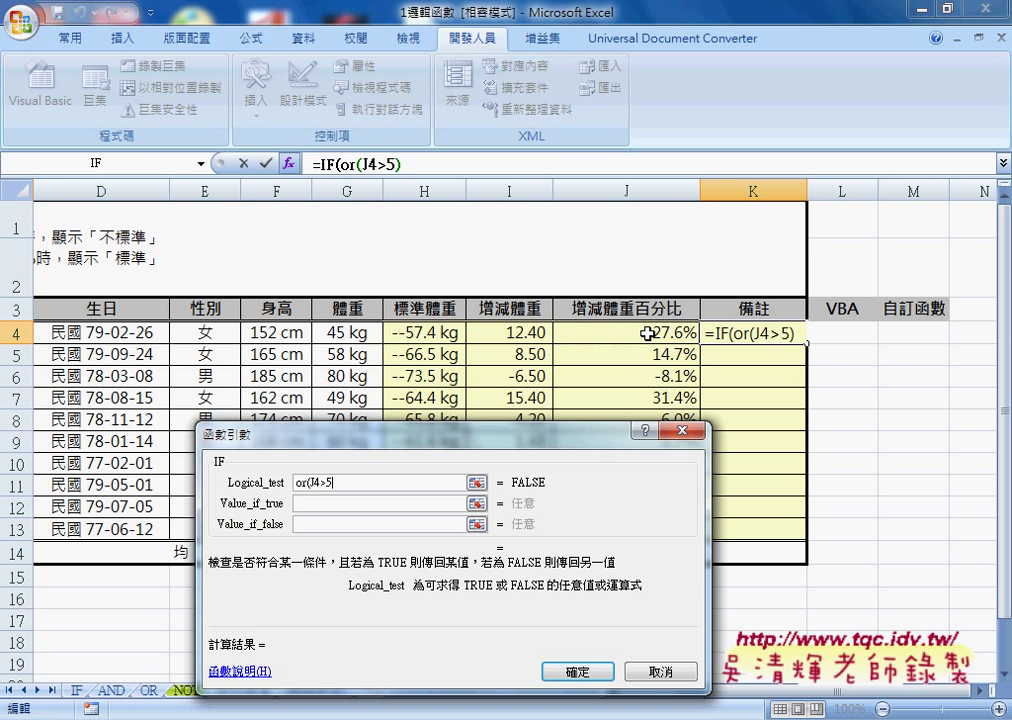
type("%")
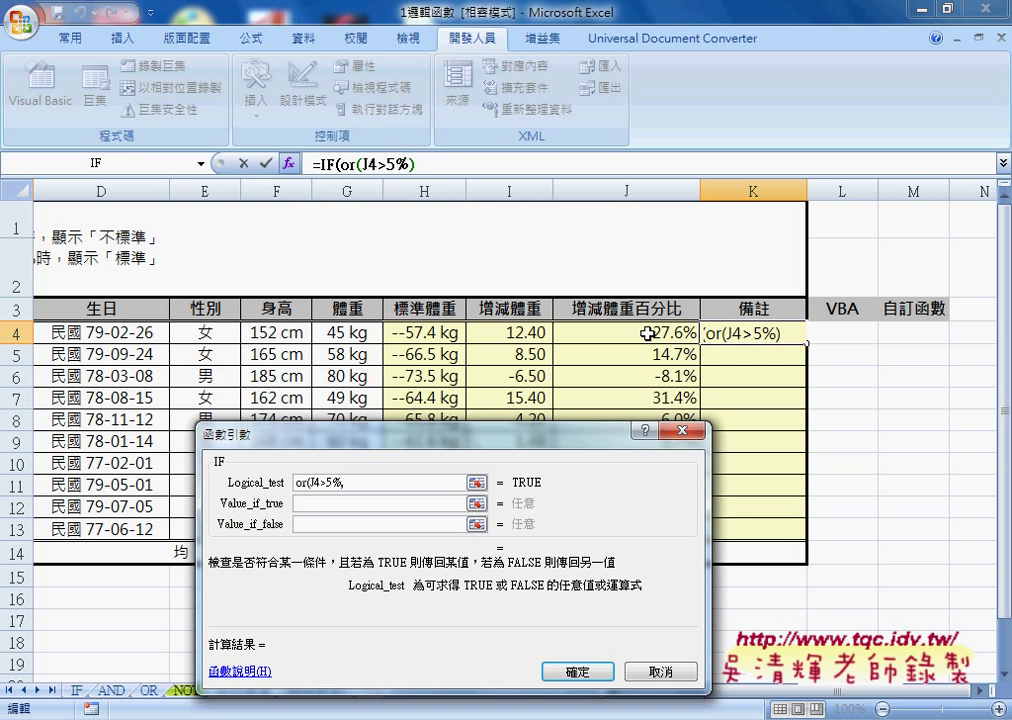
type(",")
left_click(648, 333)
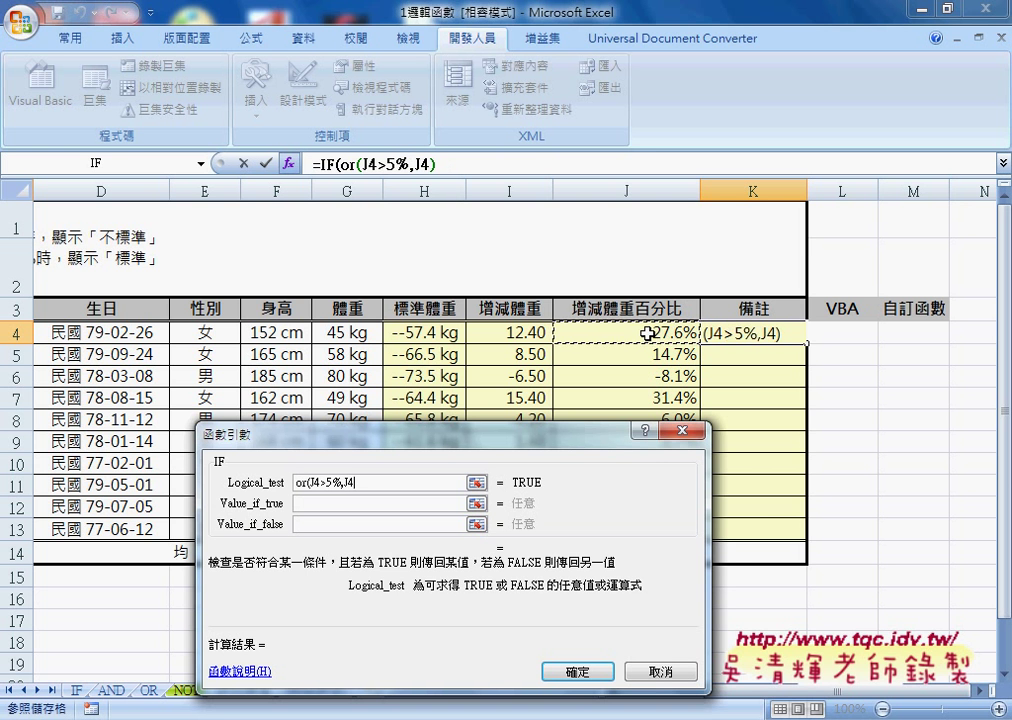
type("<-5")
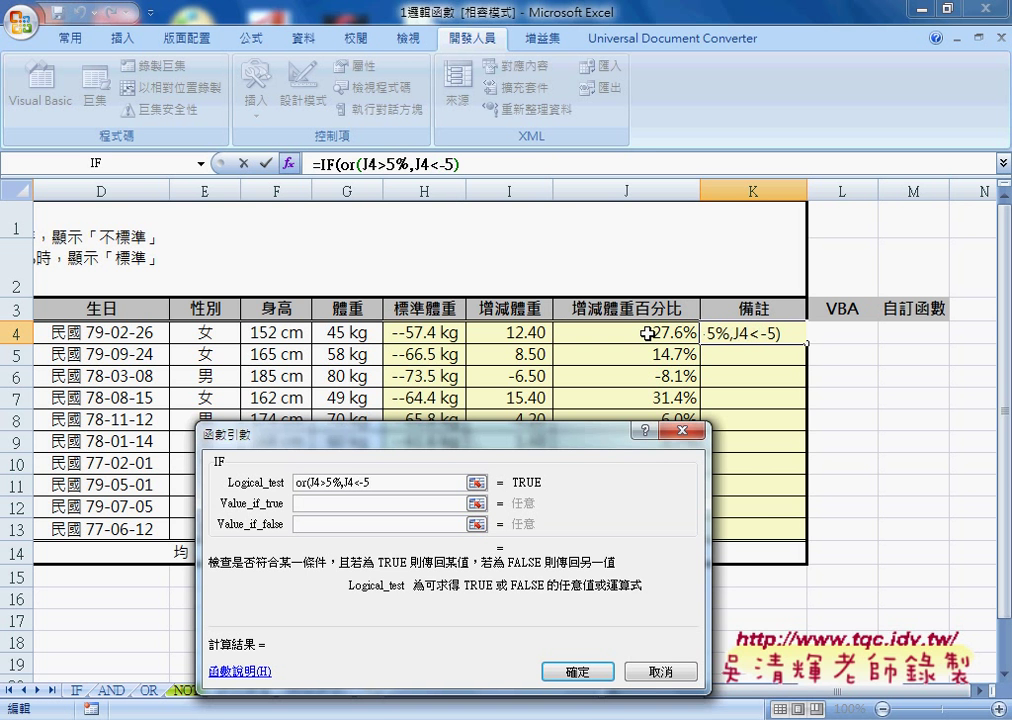
type("%")
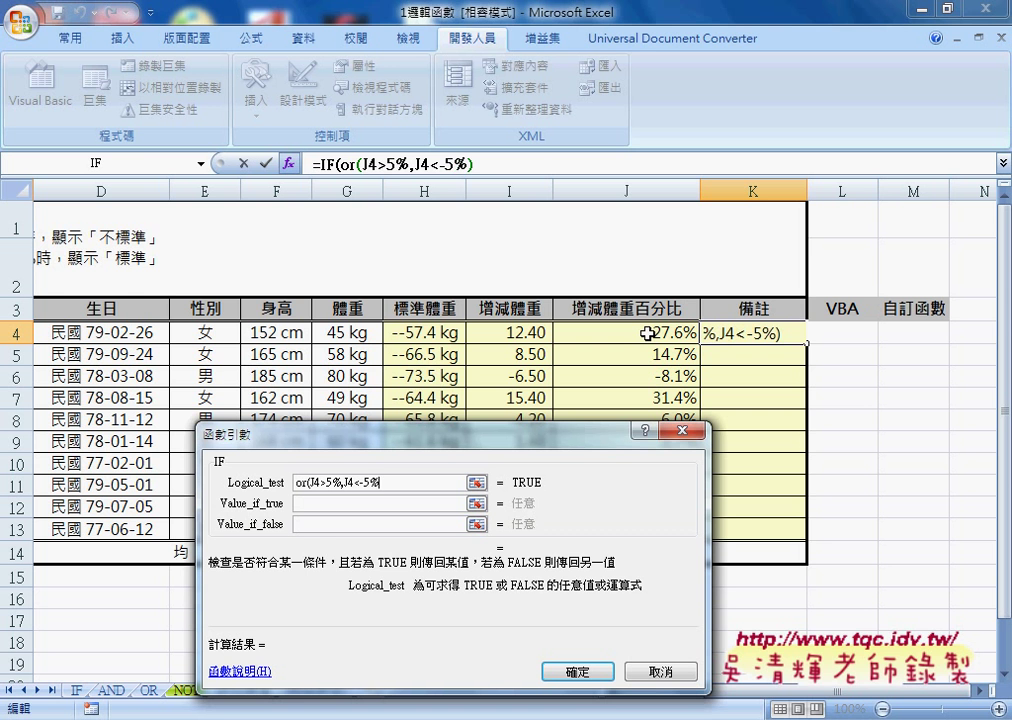
type(")")
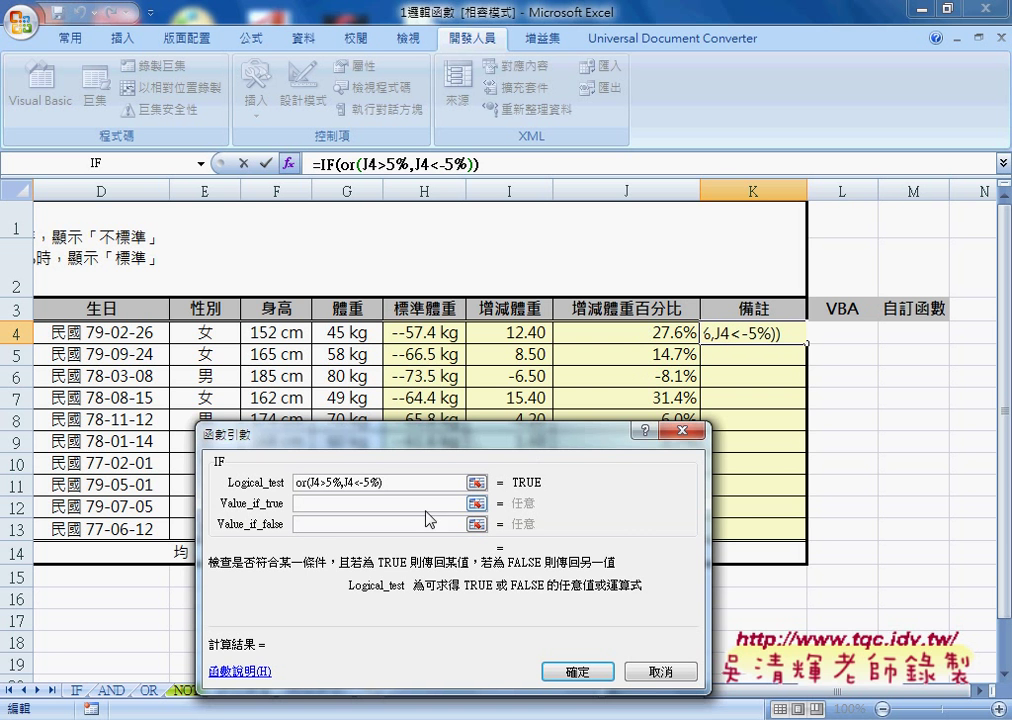
- Enter 不標準 as the IF's value-if-true, correcting the mistyped text
left_click(315, 504)
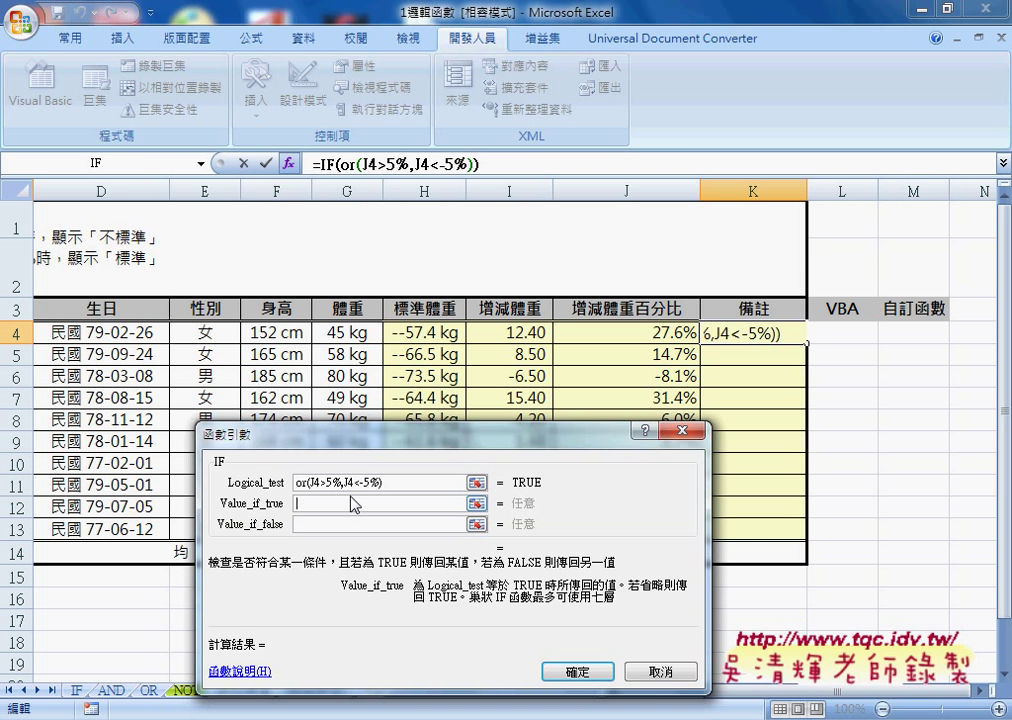
type("報")
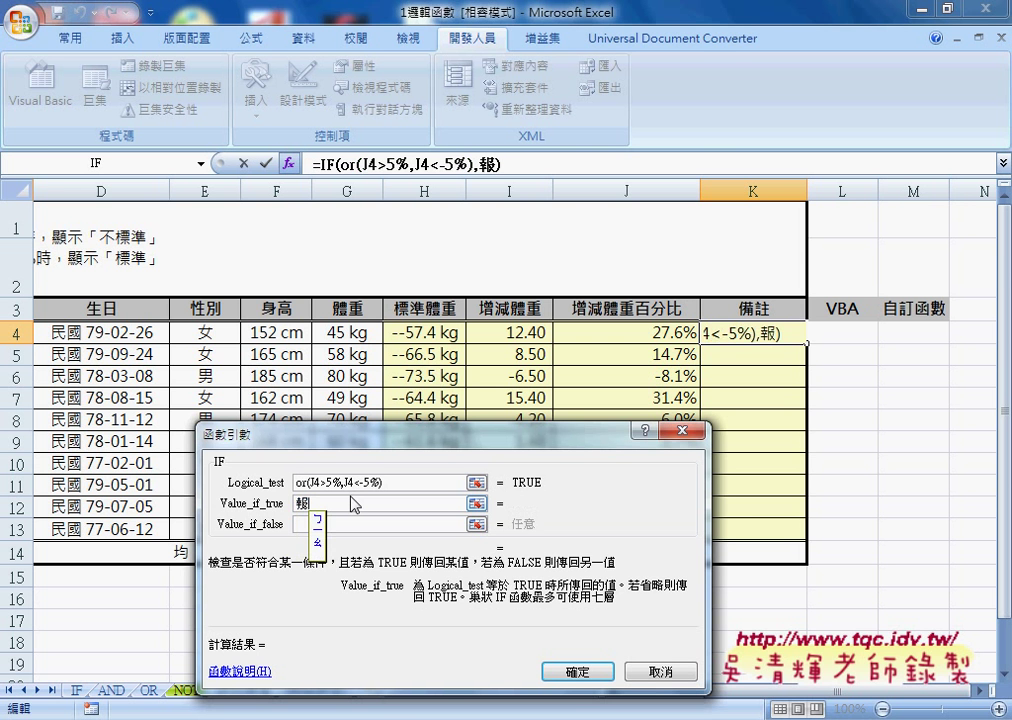
type("標")
key("BackSpace")
key("BackSpace")
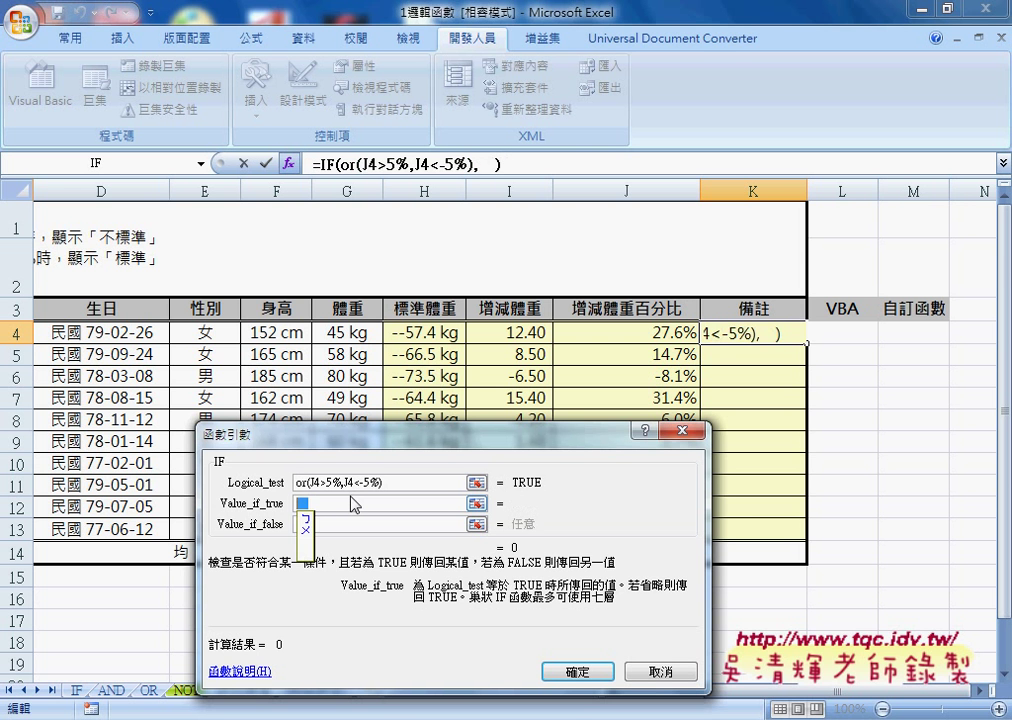
type("不")
type("標")
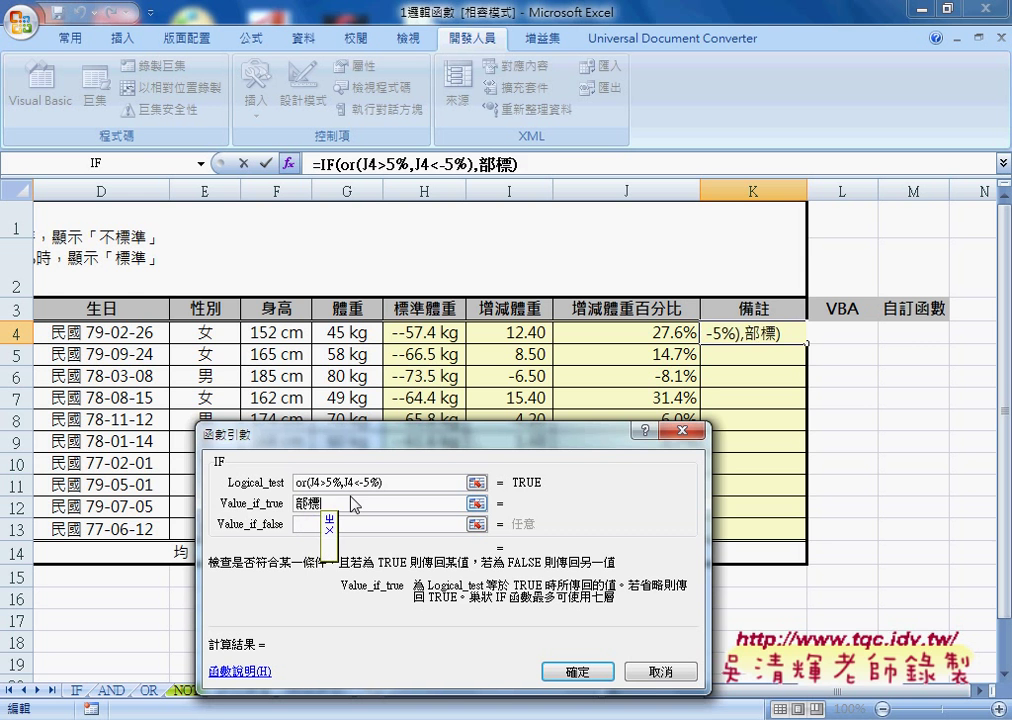
type("準")
key("Left")
key("Left")
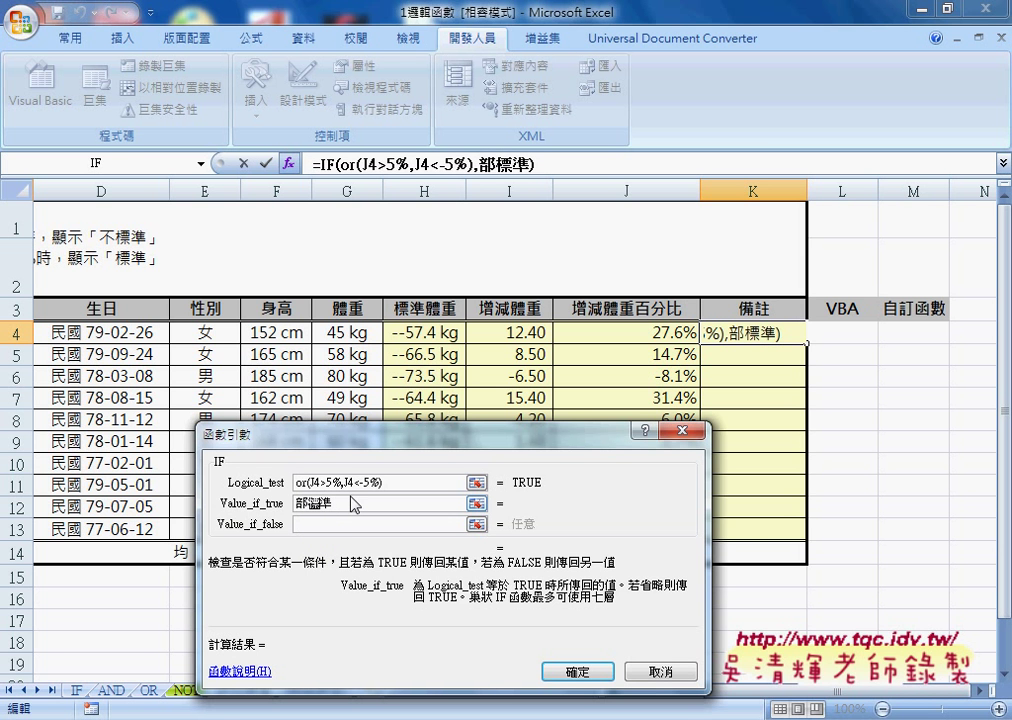
key("shift+End")
- Set the value-if-false to 標準, fix the 不 character, and commit the formula in K4
key("Tab")
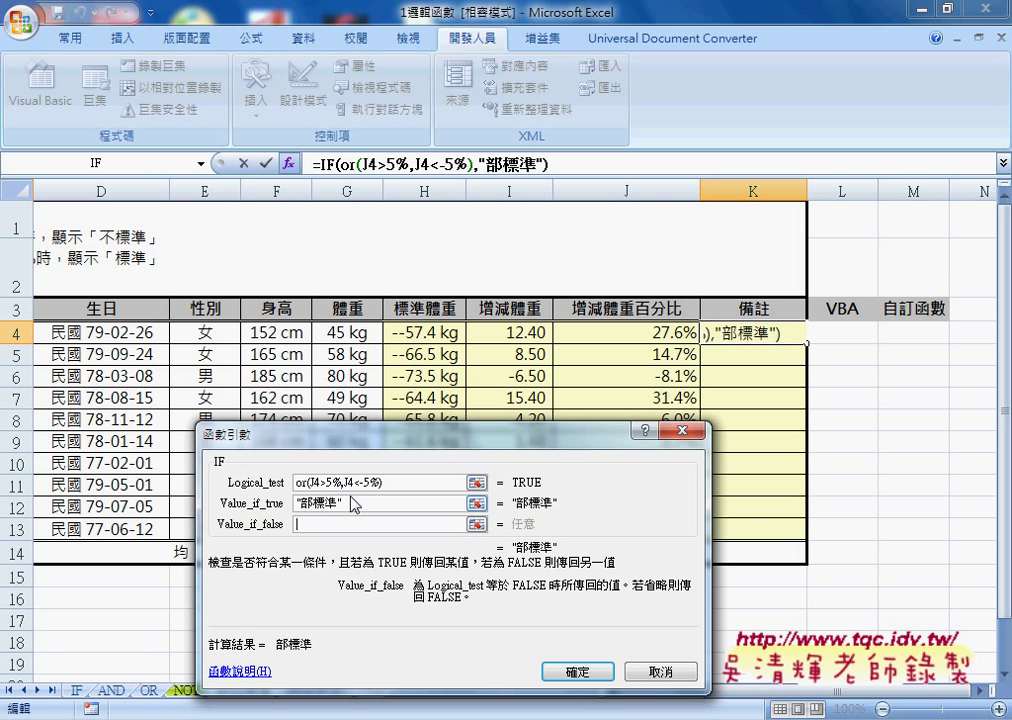
left_click_drag(339, 503, 313, 503)
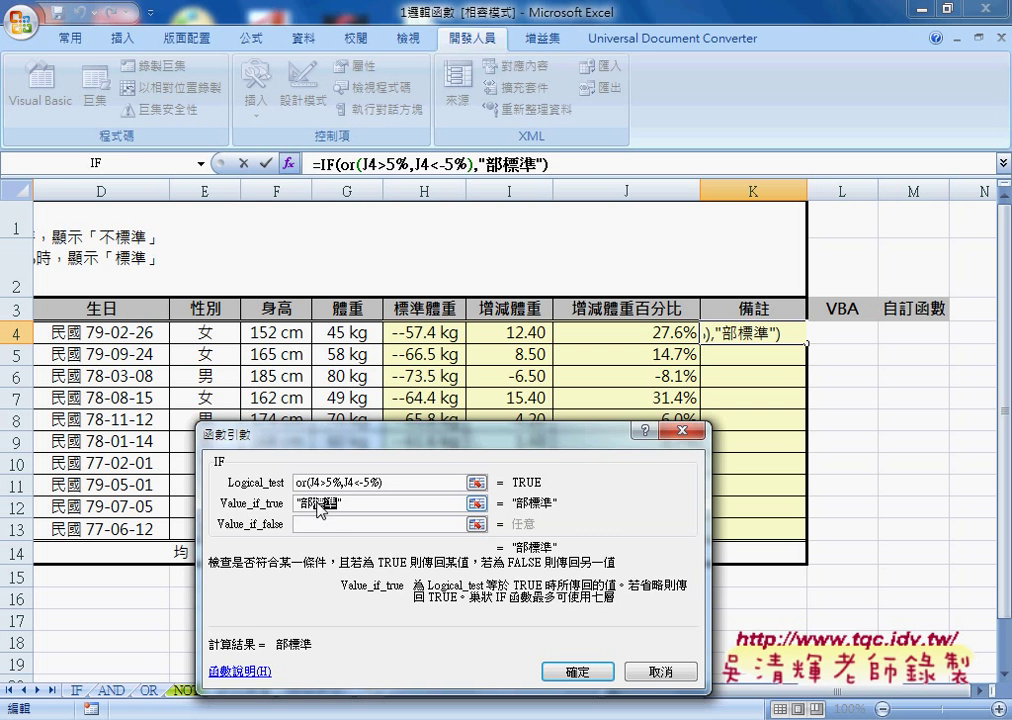
key("Tab")
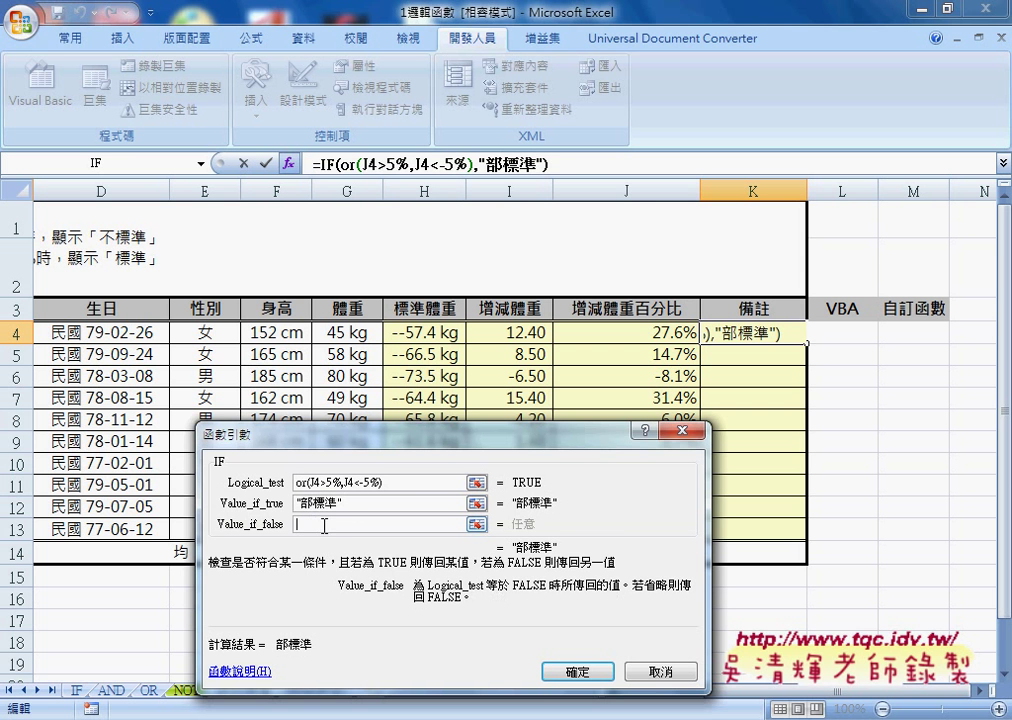
type("標準")
left_click(301, 503)
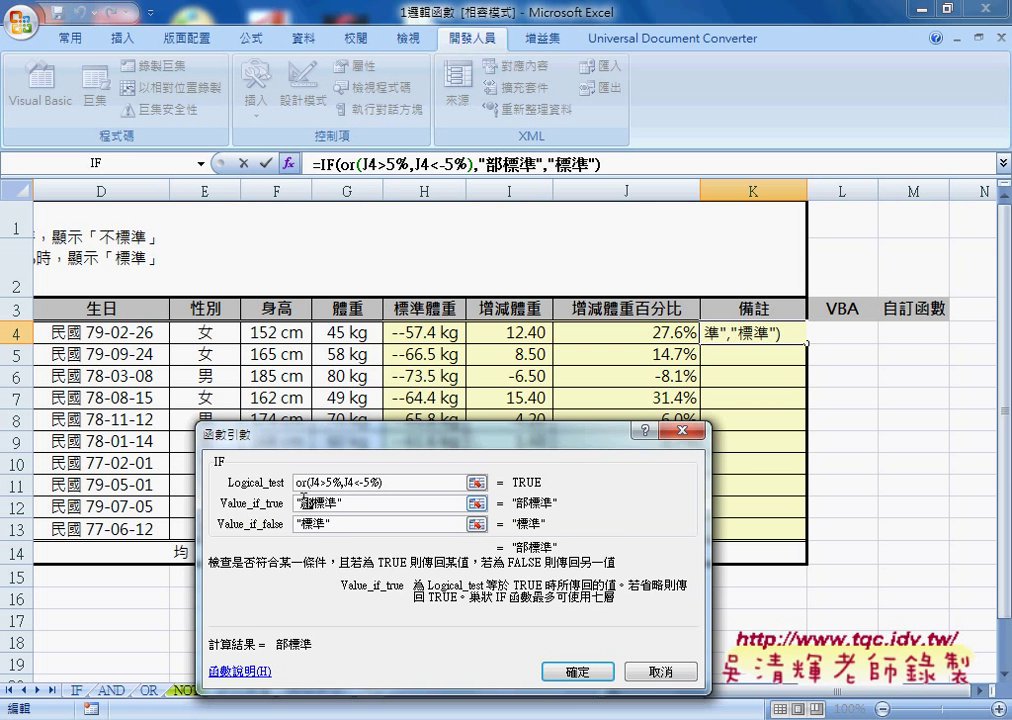
key("Down")
key("Return")
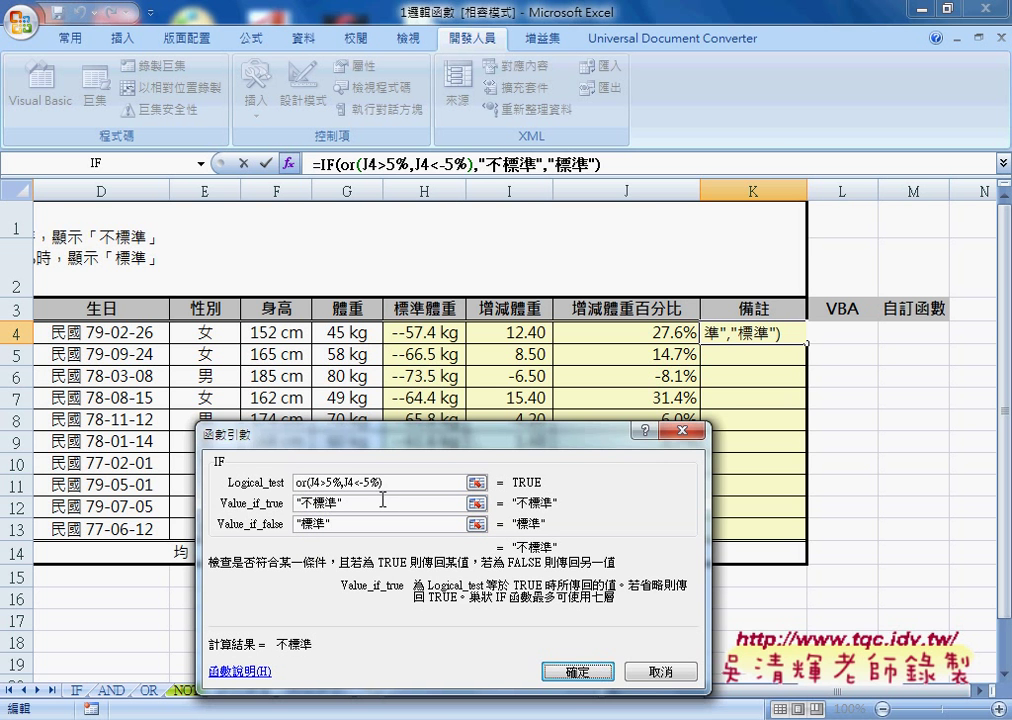
left_click(598, 674)
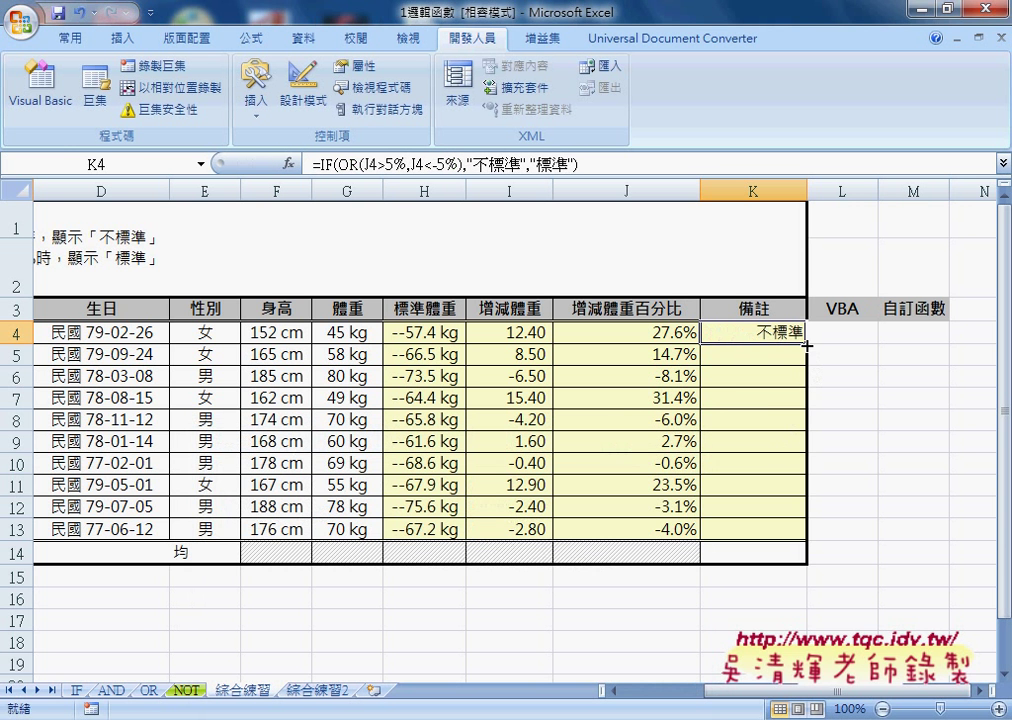
- Fill K4's IF(OR) formula down to K13 and check the borderline percentage rows
left_click_drag(806, 342, 801, 541)
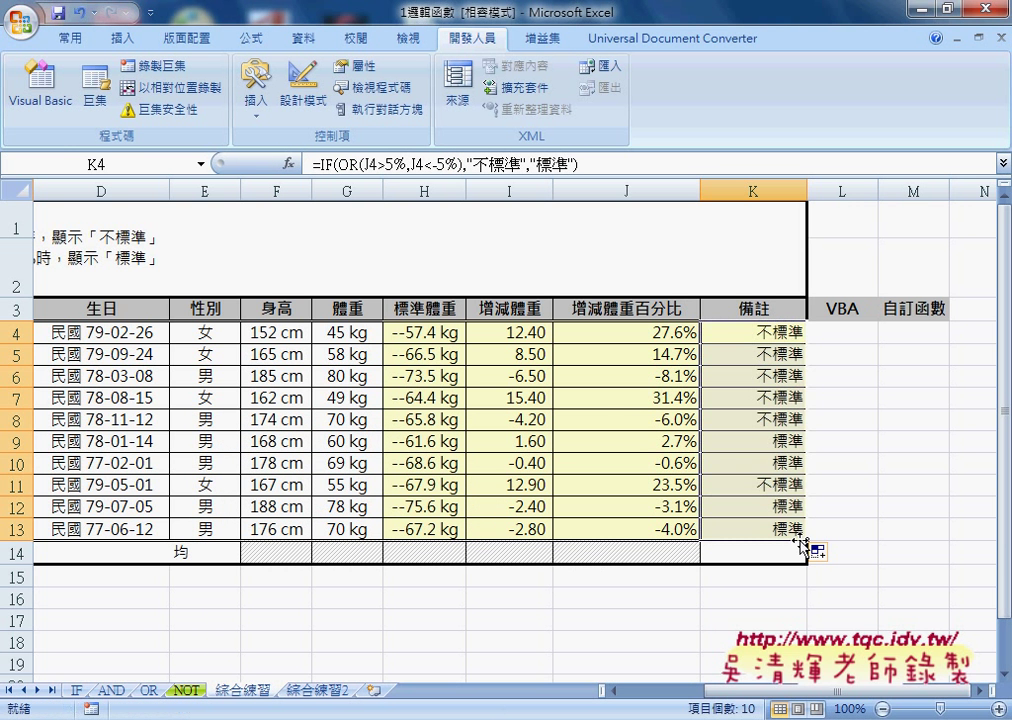
mouse_move(670, 441)
left_mouse_down()
mouse_move(673, 455)
mouse_move(780, 463)
left_mouse_up()
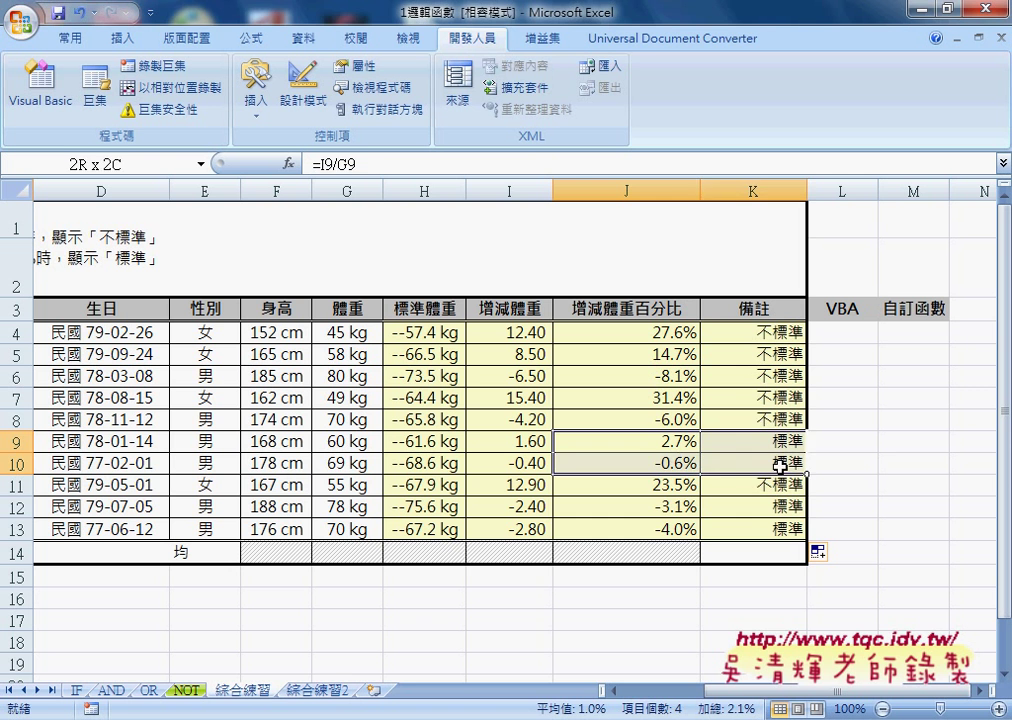
left_click_drag(682, 507, 781, 538)
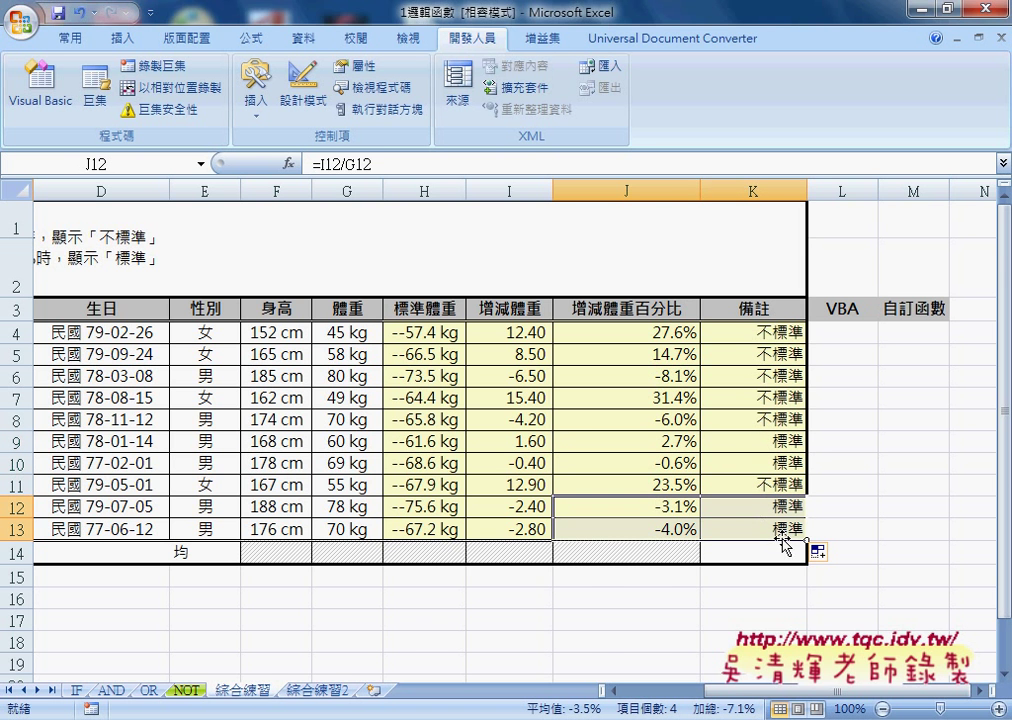
- Review the VBA column L and J4's percentage formula, ending on L4
left_click(857, 335)
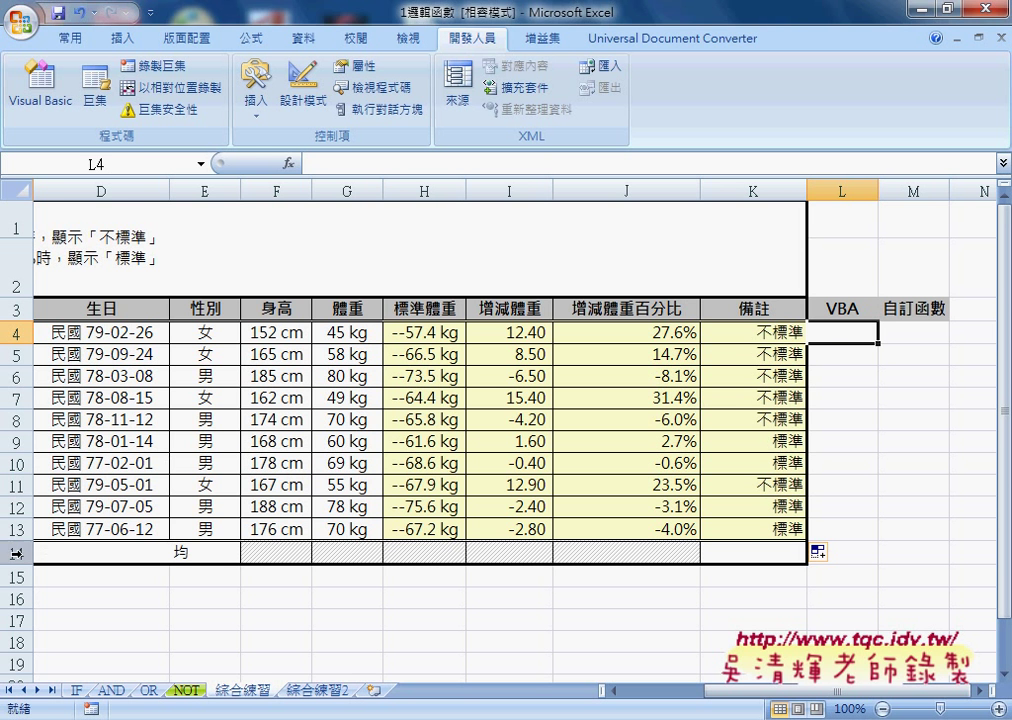
left_click(13, 552)
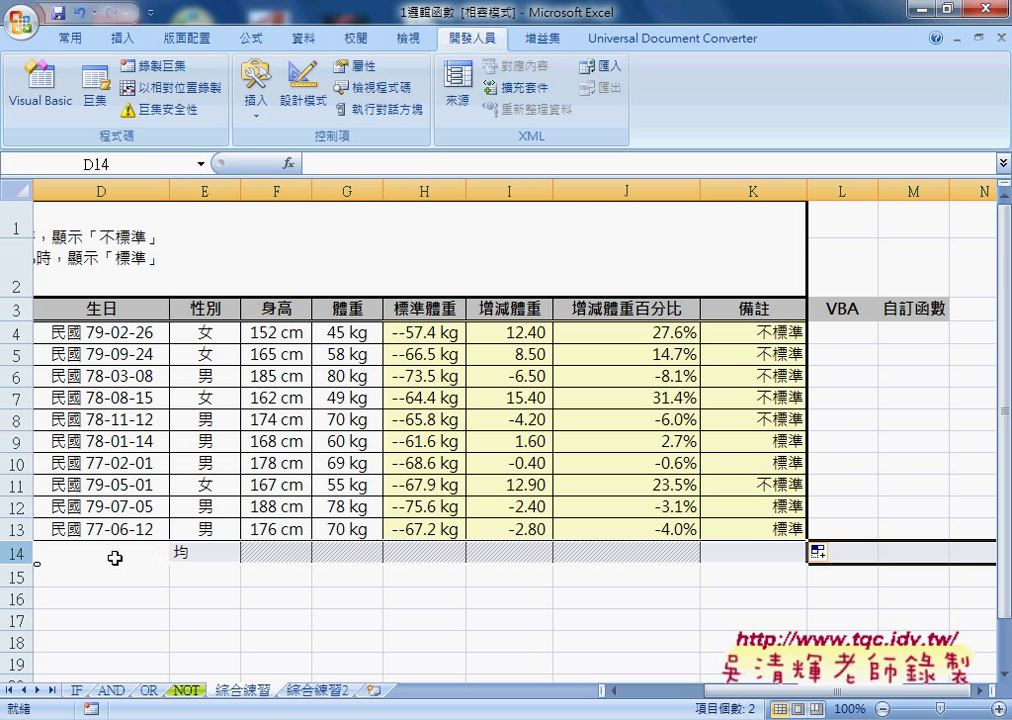
left_click(853, 531)
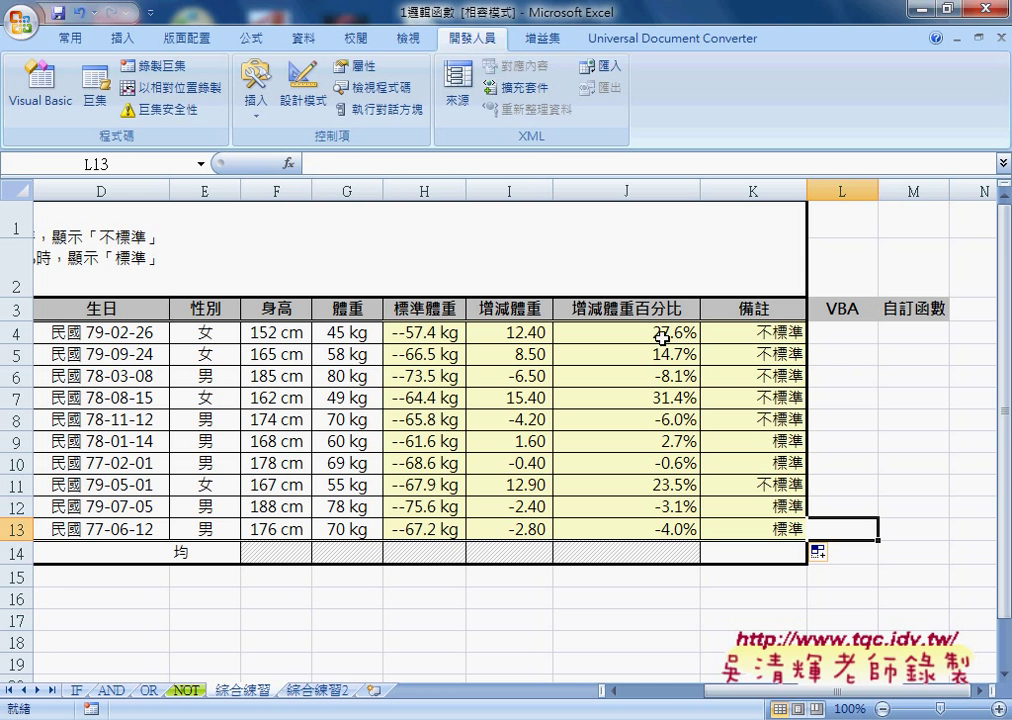
left_click(660, 189)
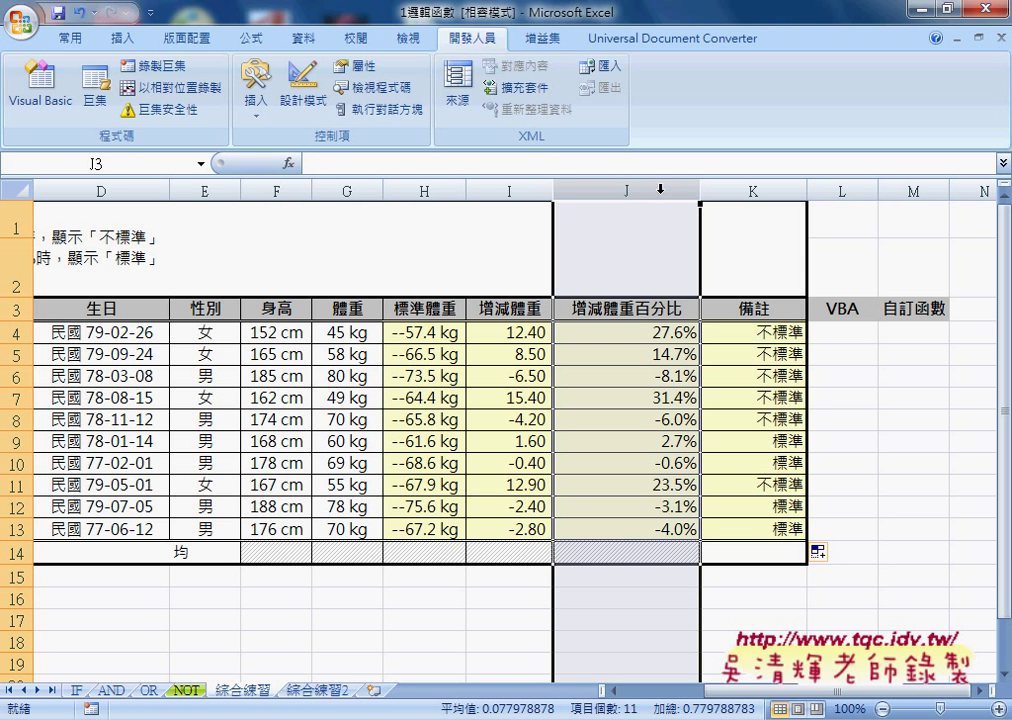
left_click(648, 334)
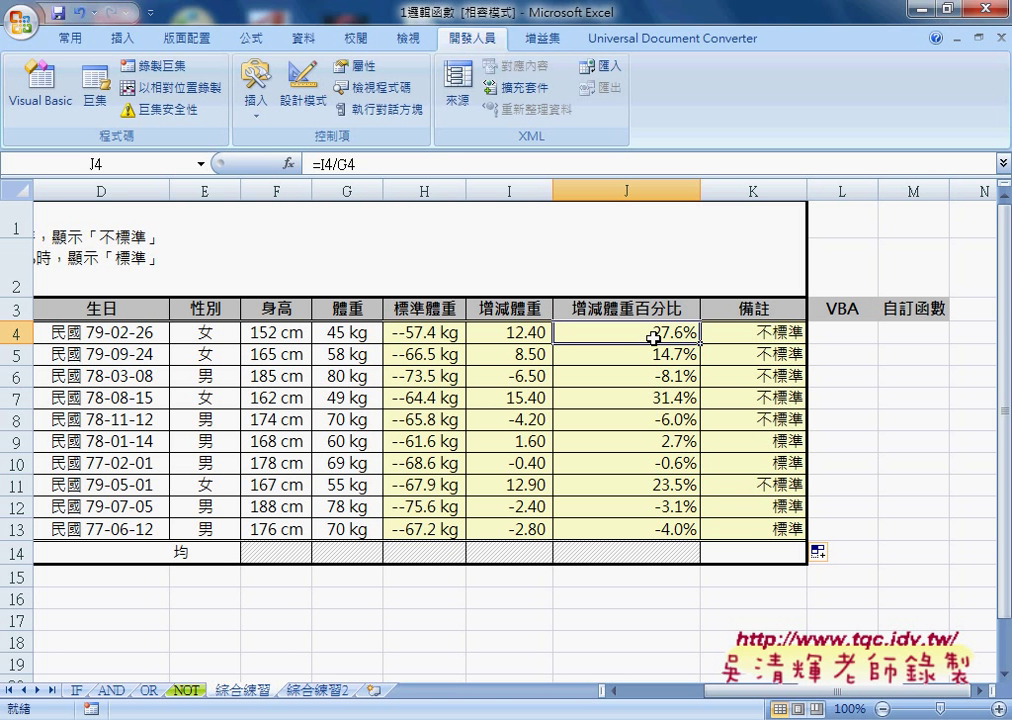
left_click(854, 332)
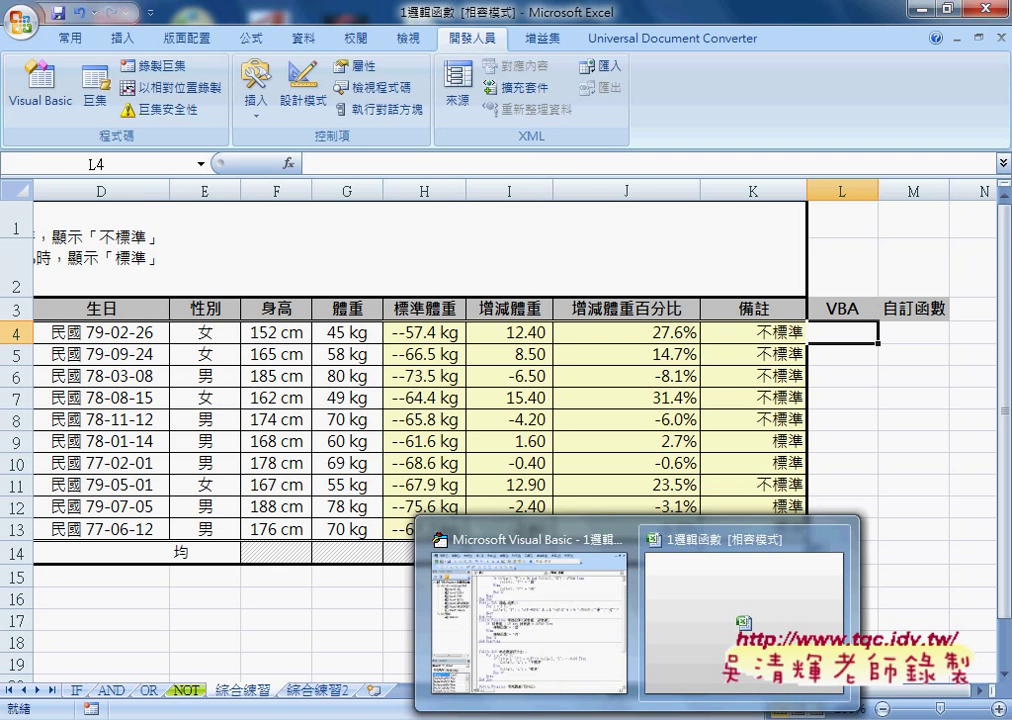
- Switch to the Visual Basic Editor and locate the 增減體重百分比 macro
left_click(583, 639)
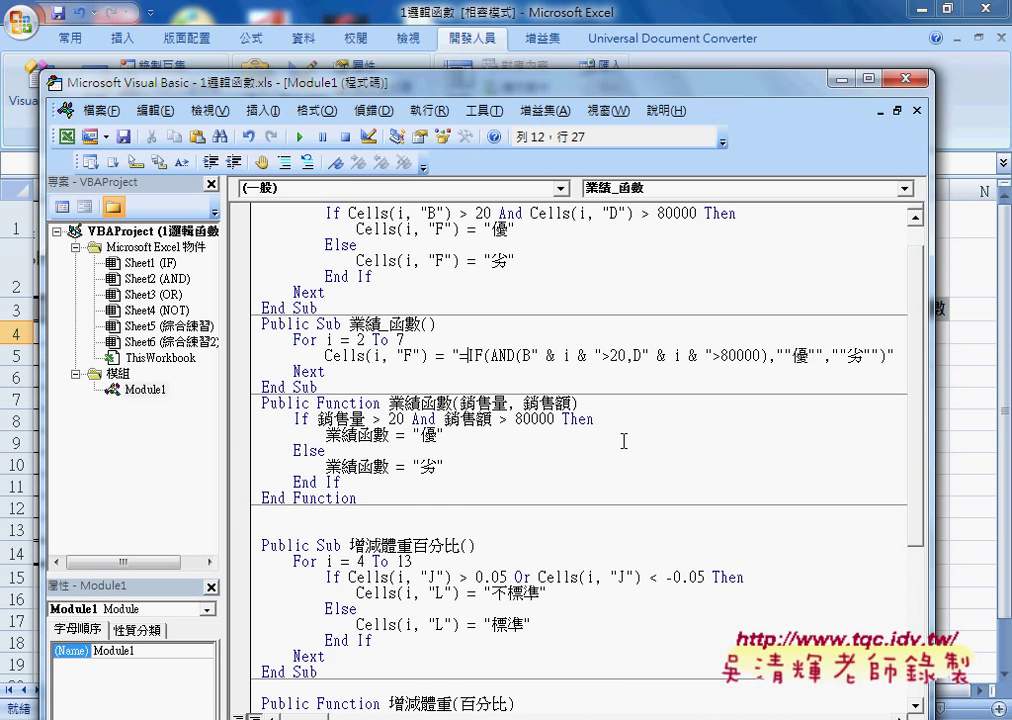
scroll(623, 441, "down", 1)
scroll(623, 441, "down", 2)
scroll(623, 441, "down", 1)
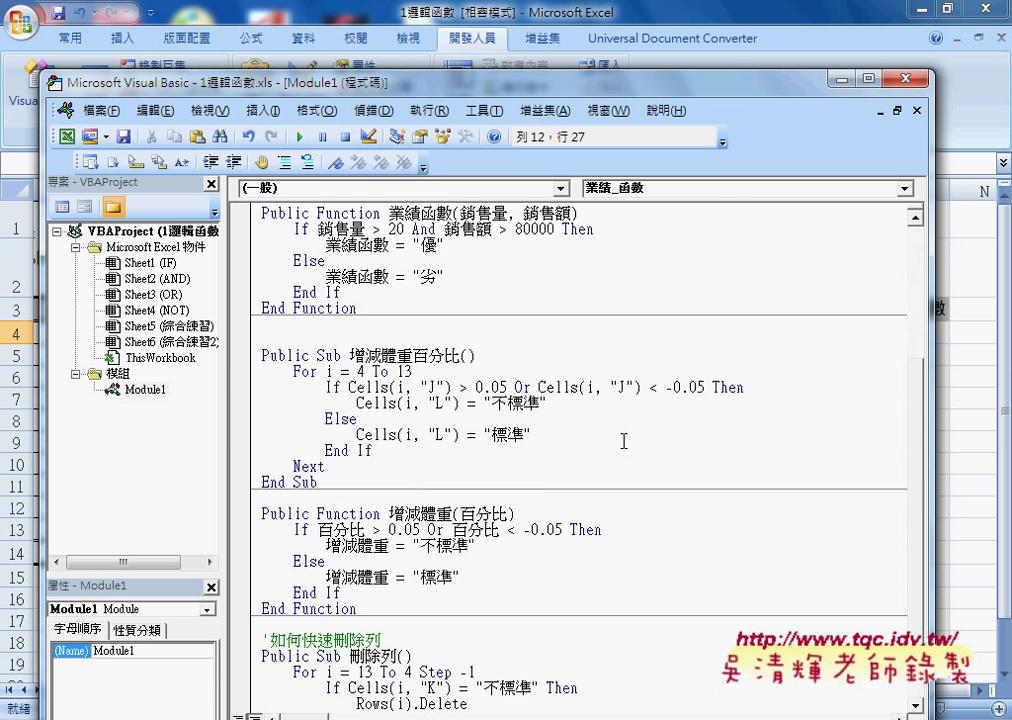
left_click(260, 110)
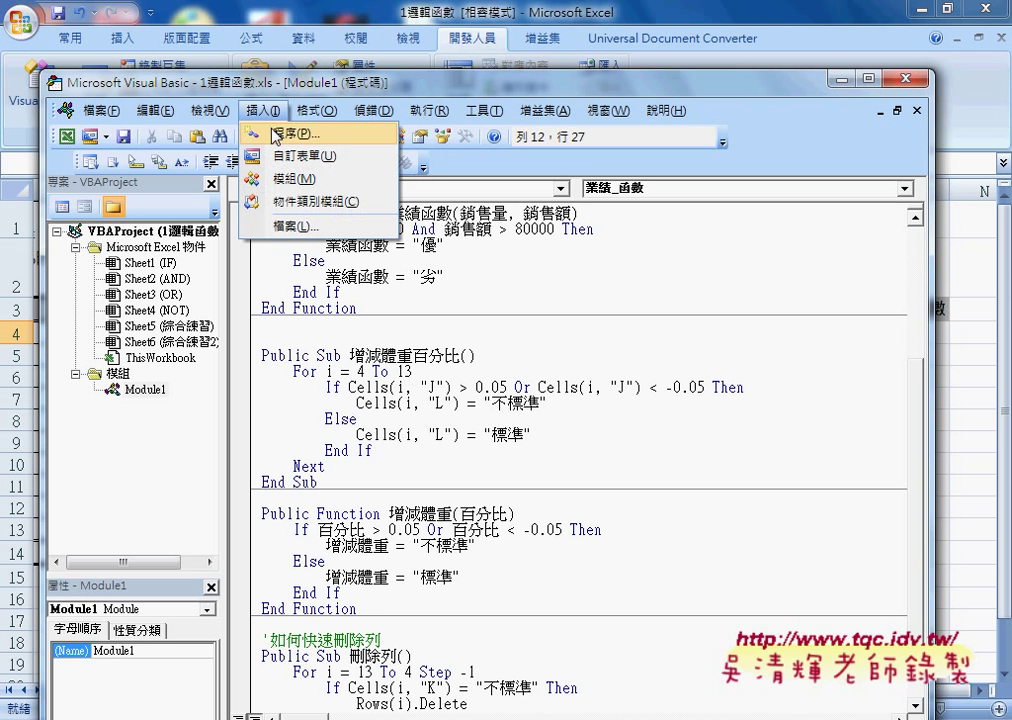
left_click_drag(349, 357, 458, 357)
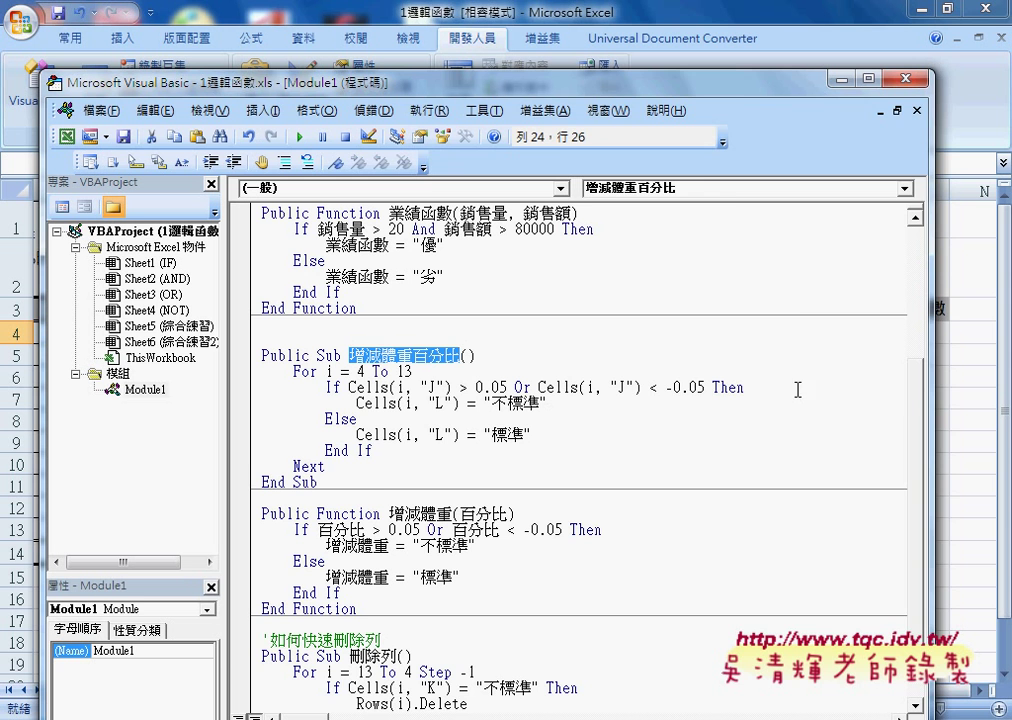
- Resize the editor beside the sheet and review the macro's 0.05 Or -0.05 condition
left_click_drag(932, 400, 728, 410)
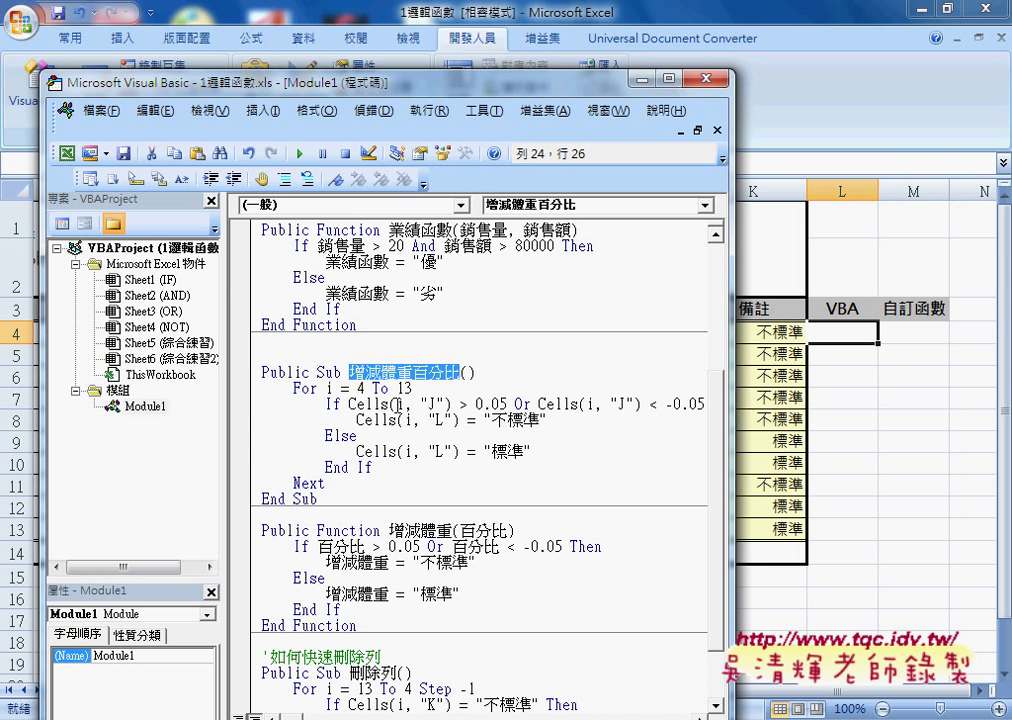
left_click_drag(476, 404, 507, 404)
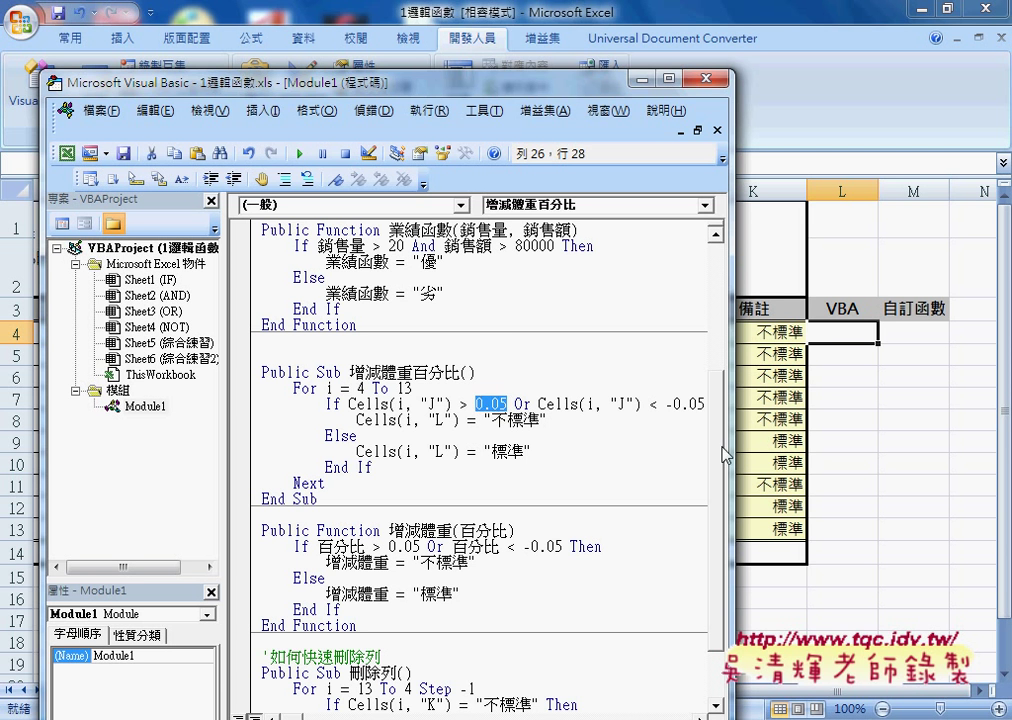
left_click_drag(665, 404, 698, 404)
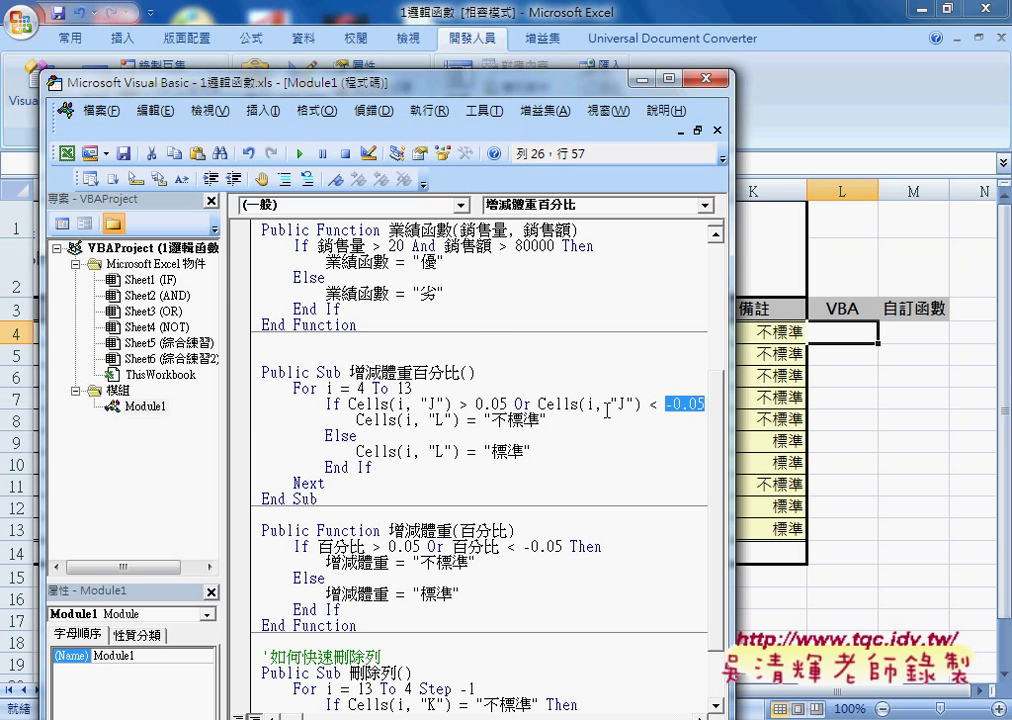
double_click(523, 404)
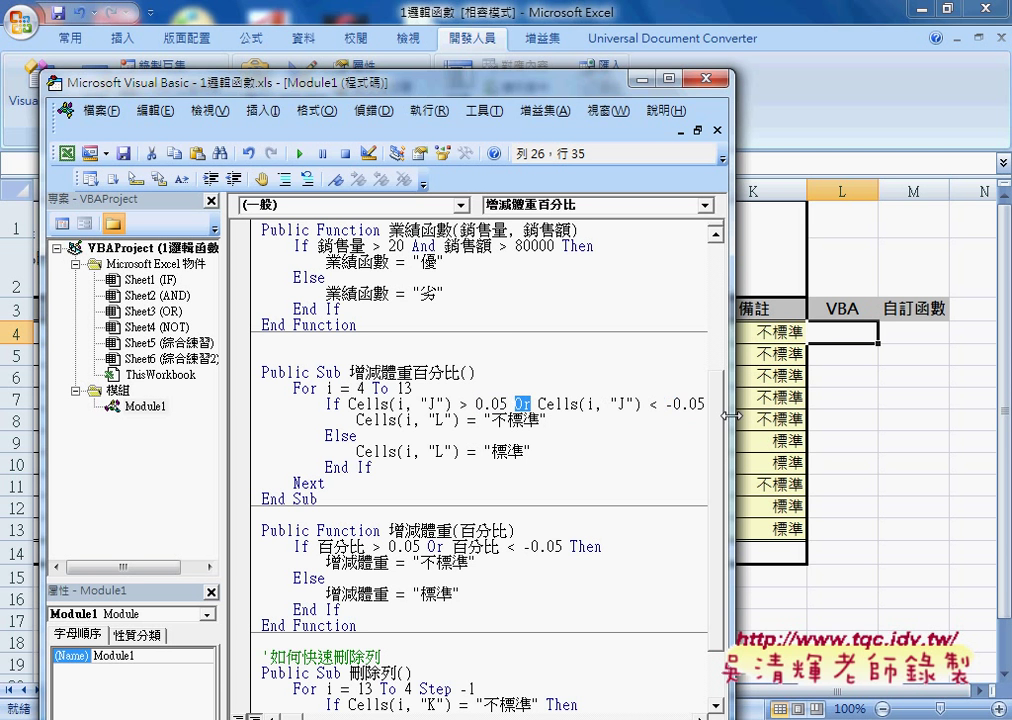
left_click_drag(733, 405, 778, 400)
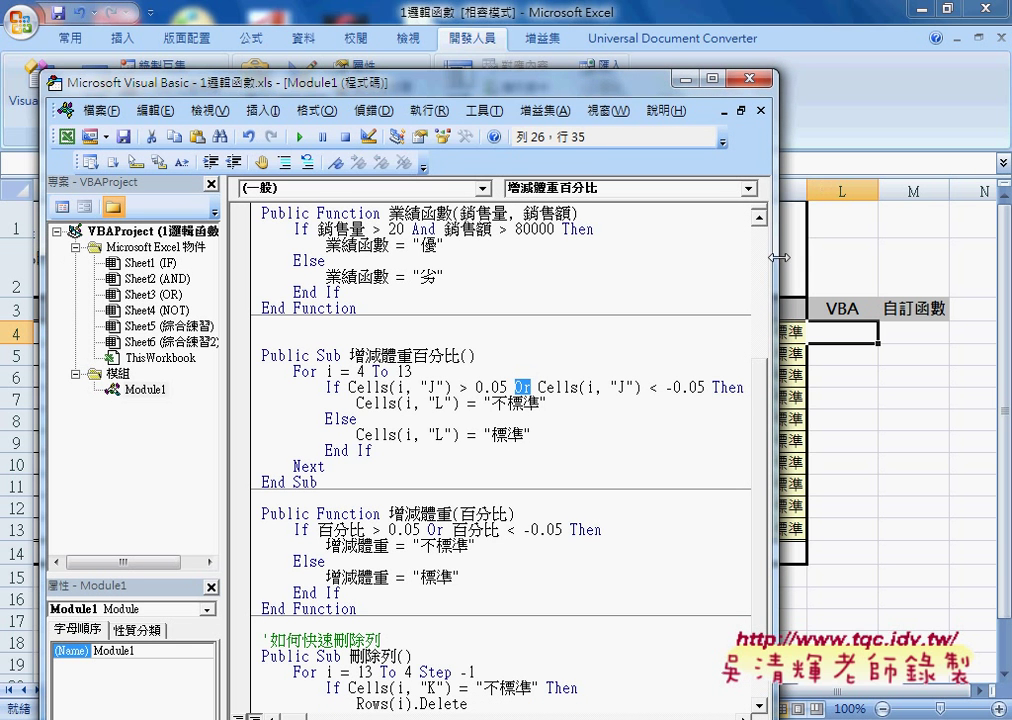
left_click(488, 402)
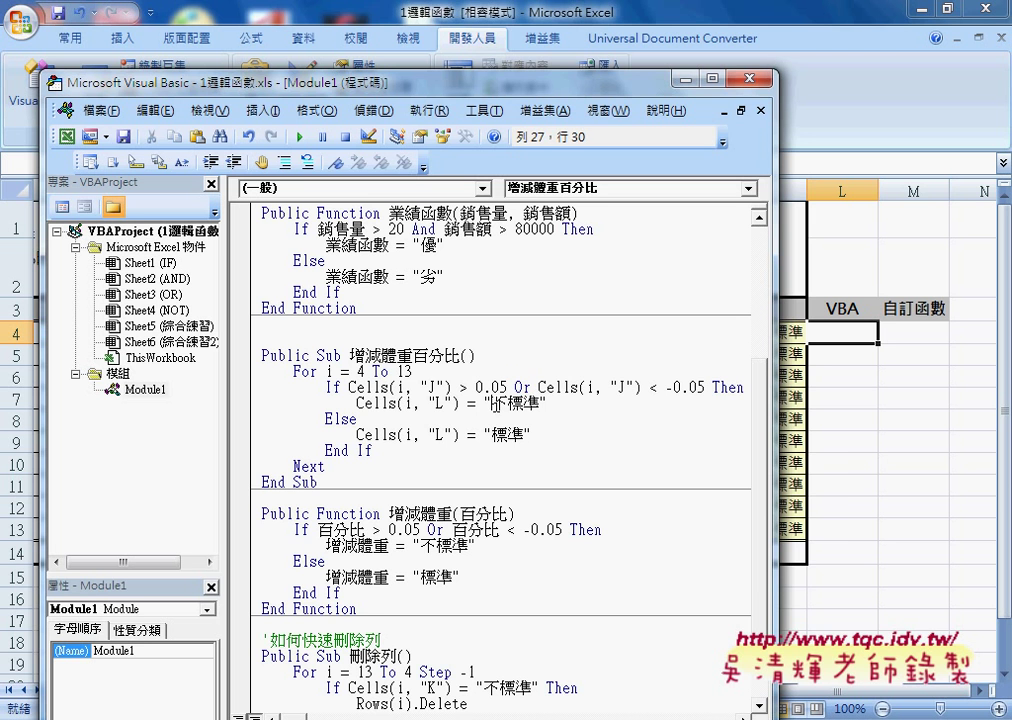
- Run 增減體重百分比 to fill L4:L13, check the sheet, then reopen the macro code
left_click(301, 137)
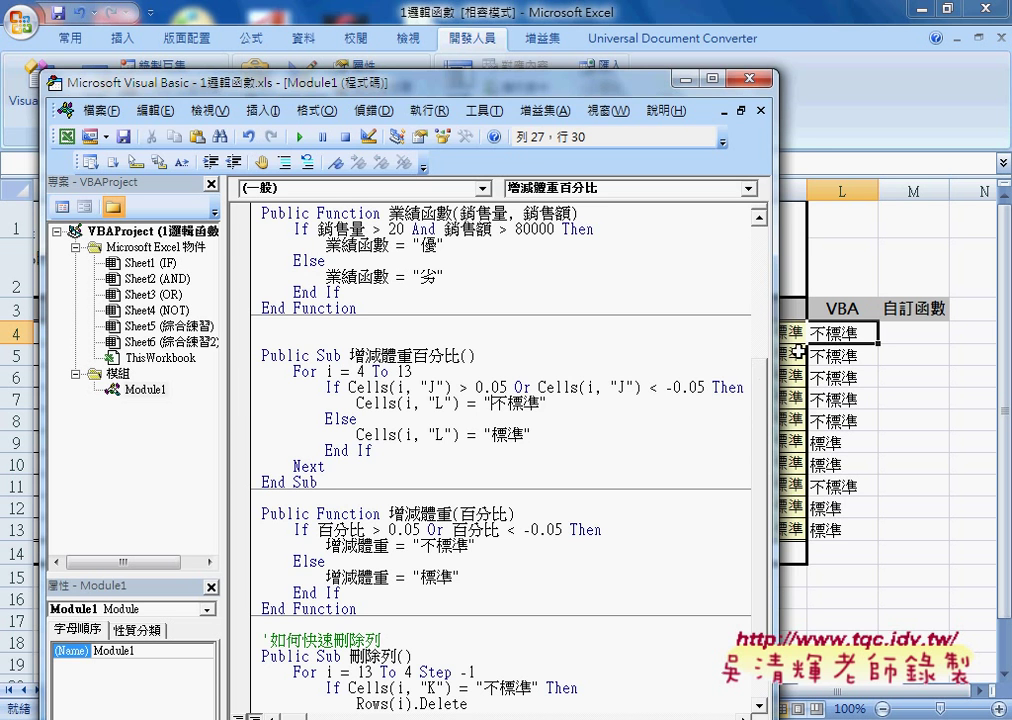
key("alt+F11")
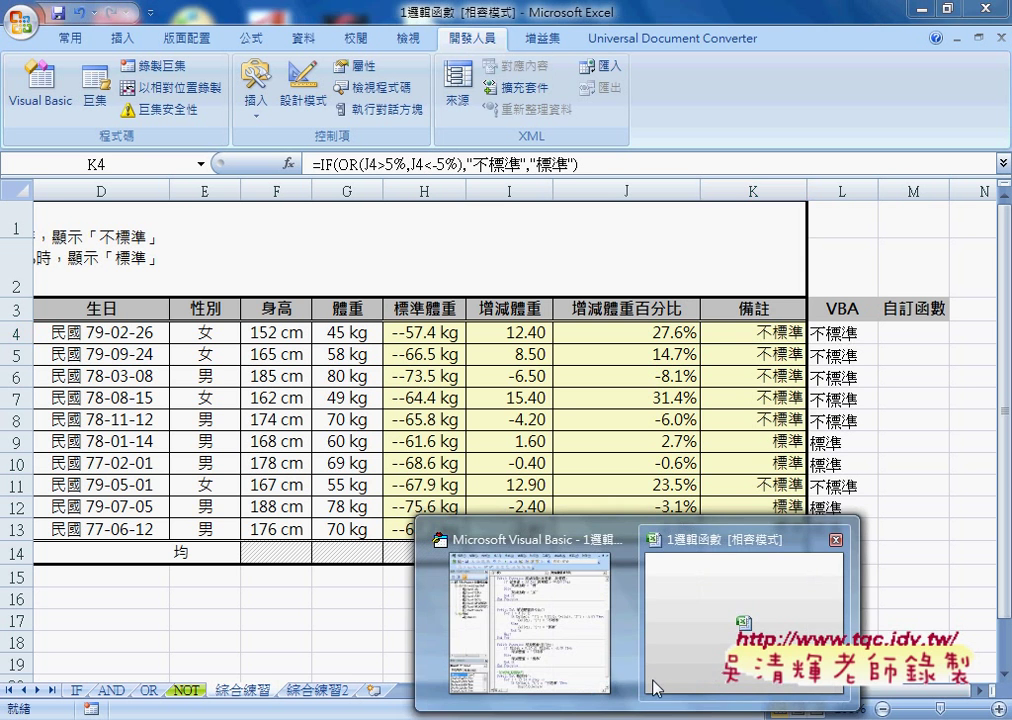
left_click(568, 645)
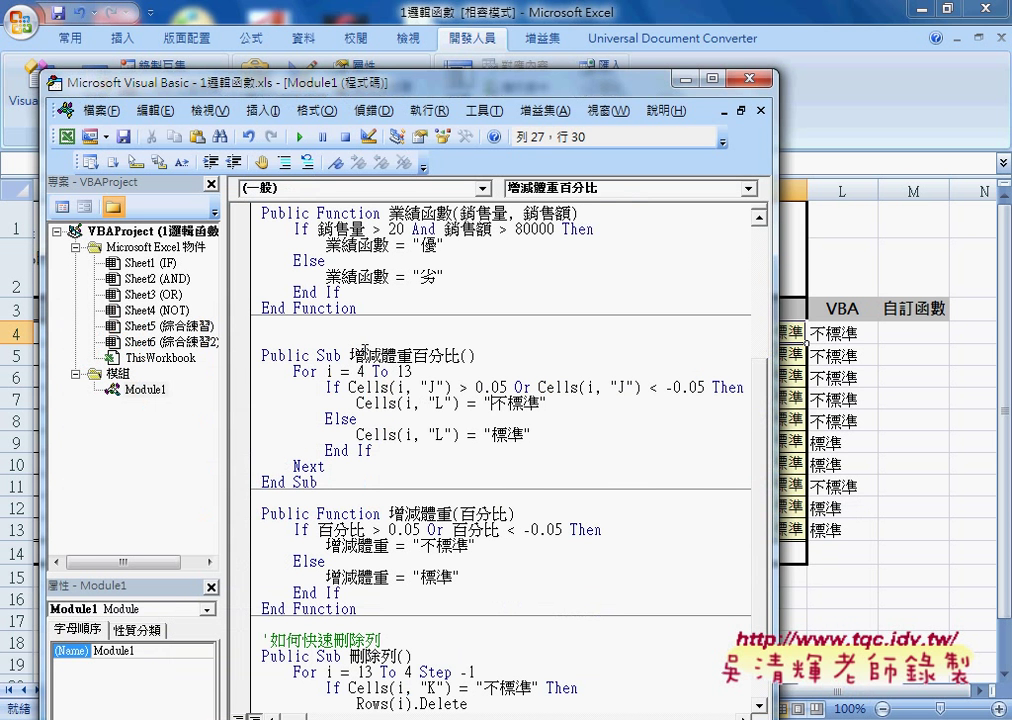
left_click_drag(351, 355, 462, 355)
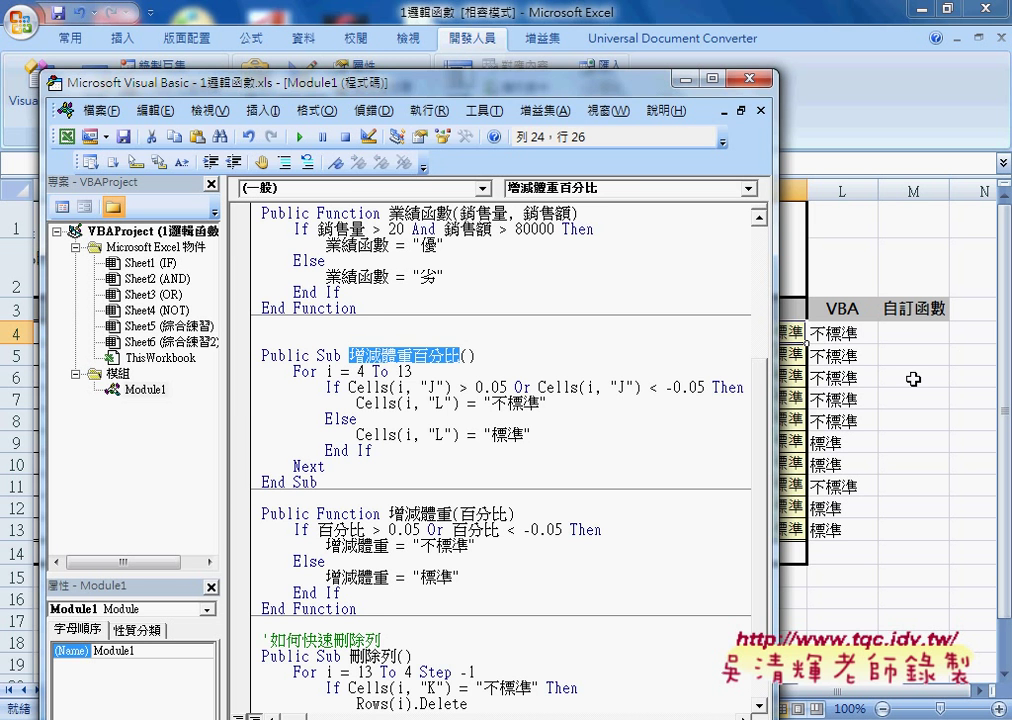
- Enter =增減體重(J4) in M4 from the 使用者定義 category and fill it down to M13
left_click(919, 334)
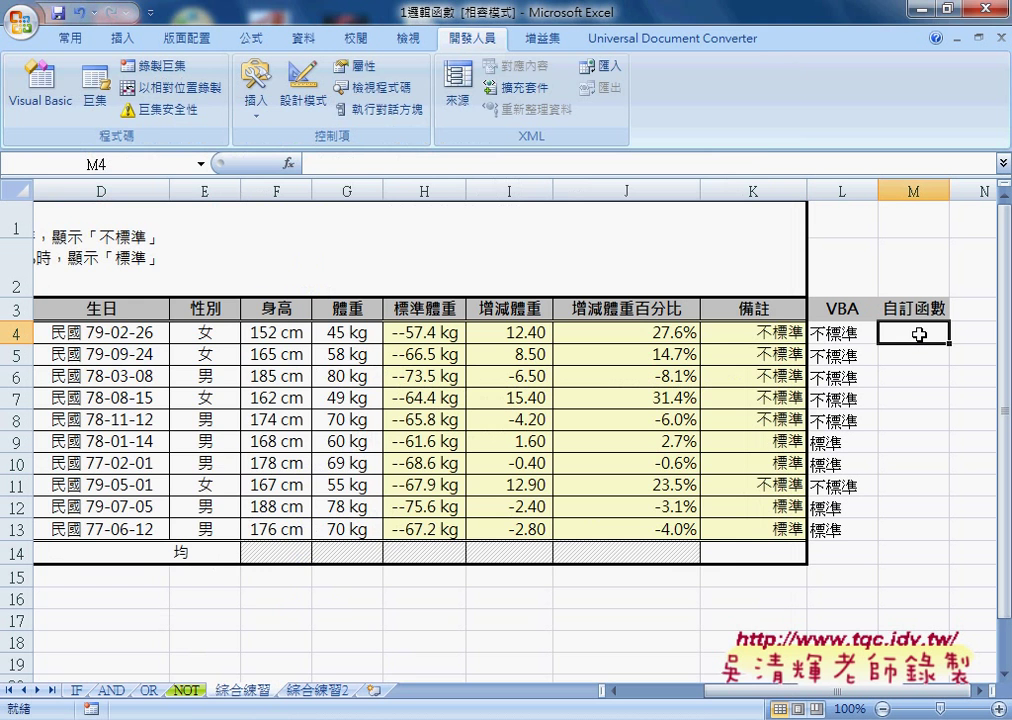
left_click(288, 163)
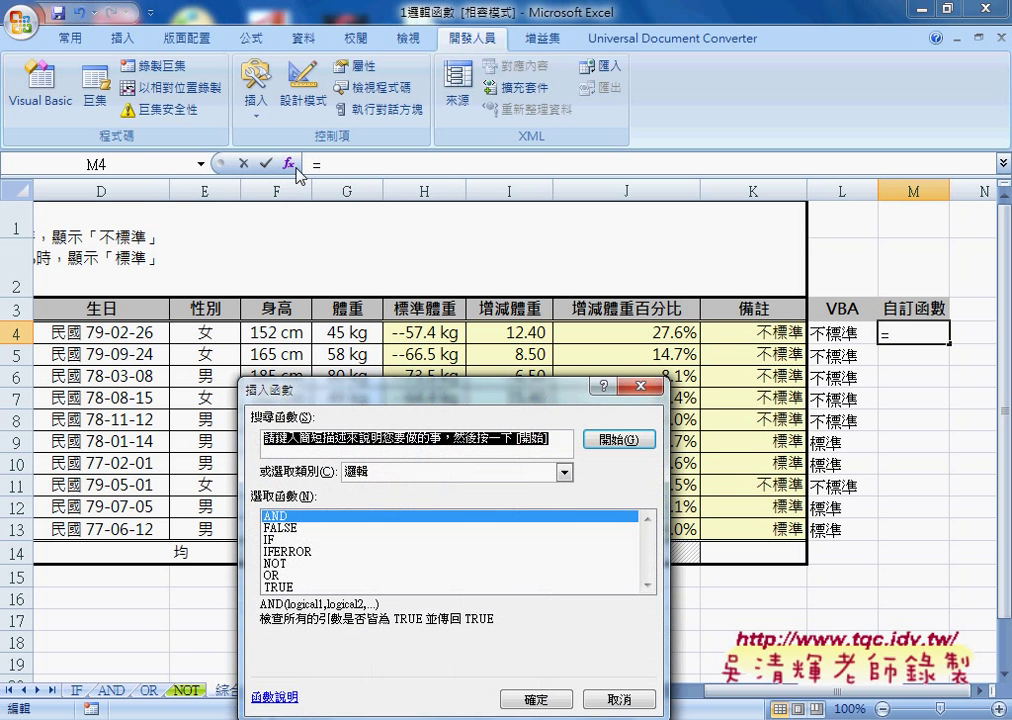
left_click(565, 471)
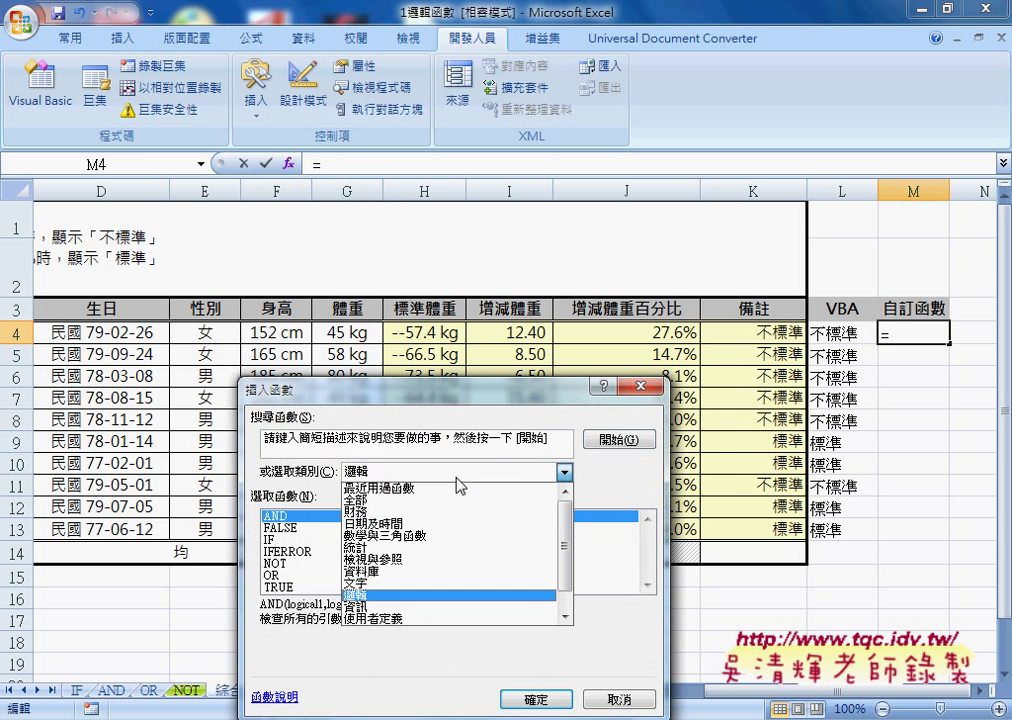
left_click(455, 625)
left_click(290, 528)
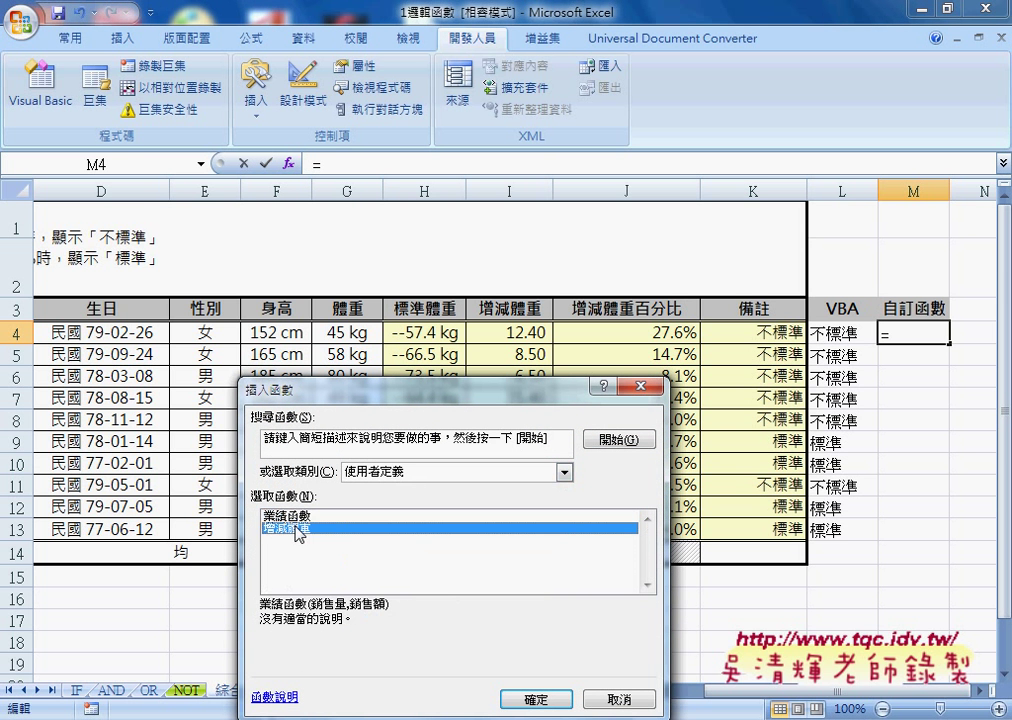
left_click(534, 699)
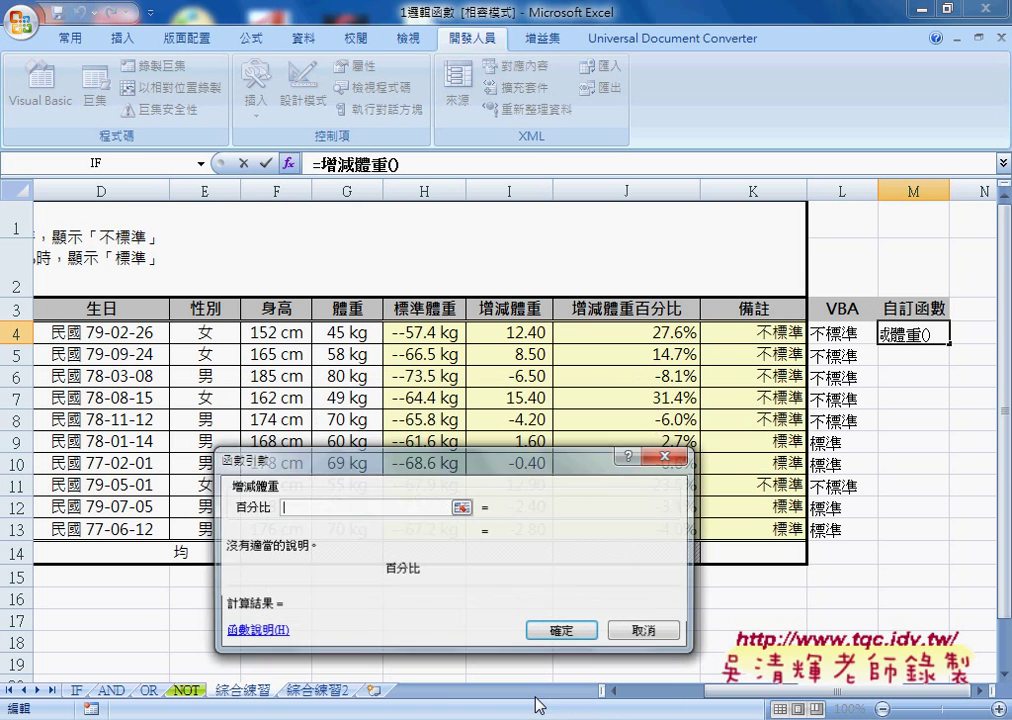
left_click(655, 333)
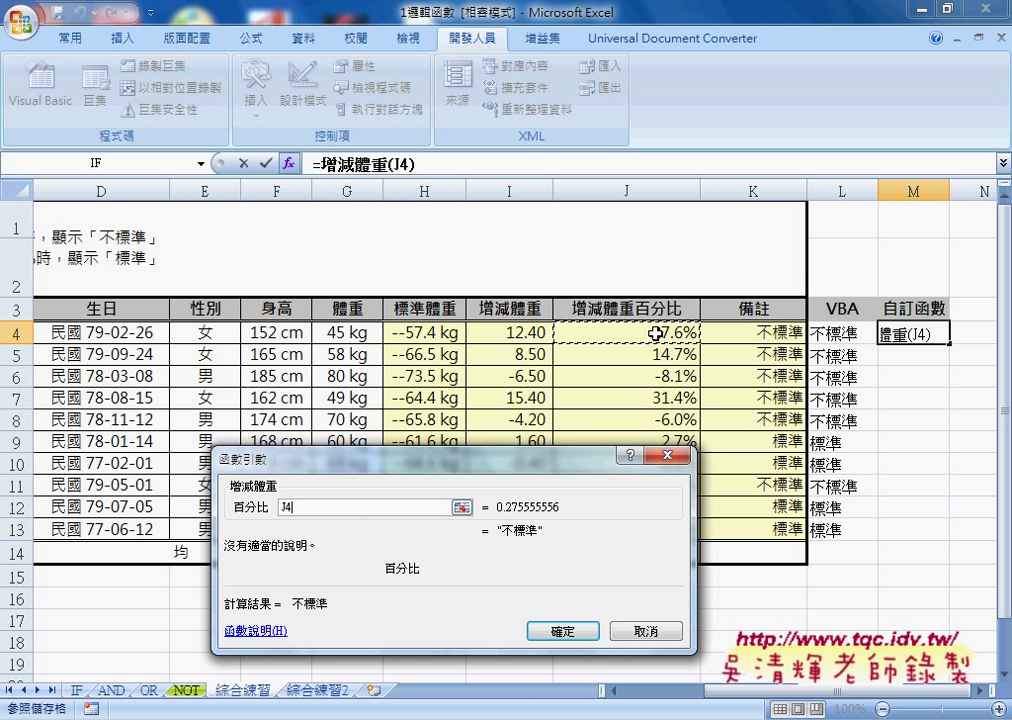
left_click(566, 634)
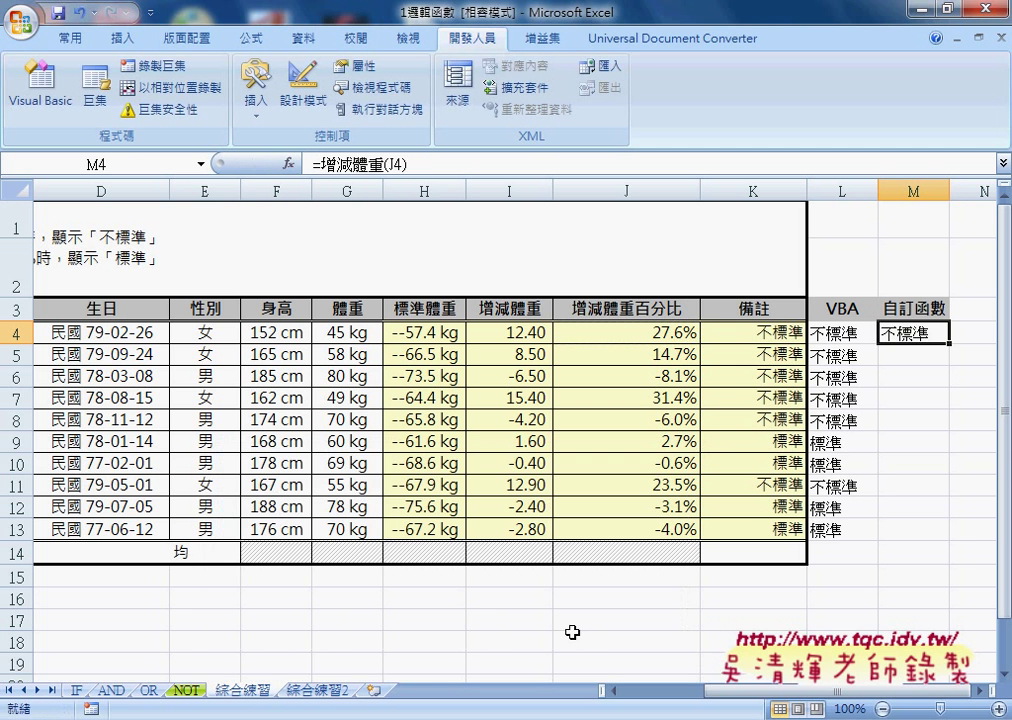
left_click_drag(948, 343, 944, 537)
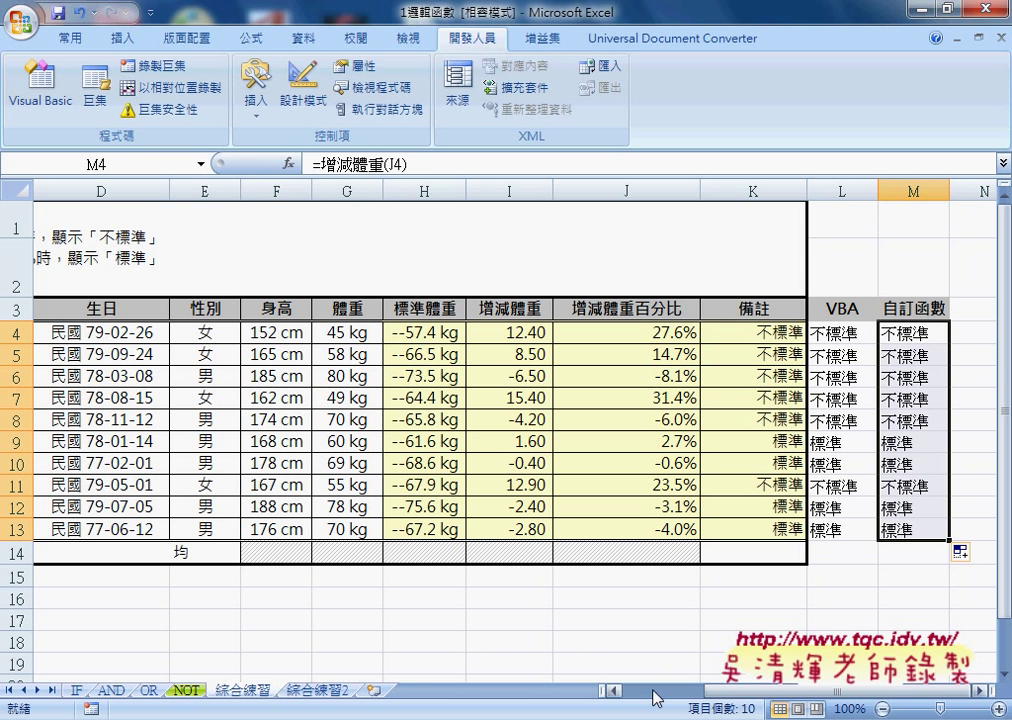
left_click(553, 636)
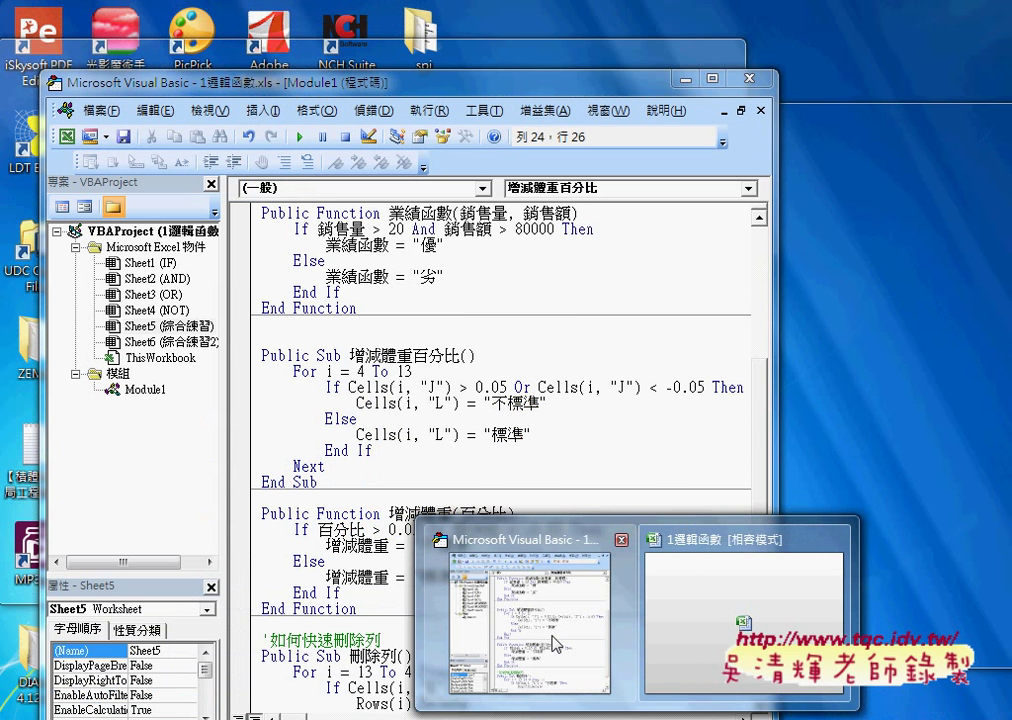
scroll(583, 441, "down", 2)
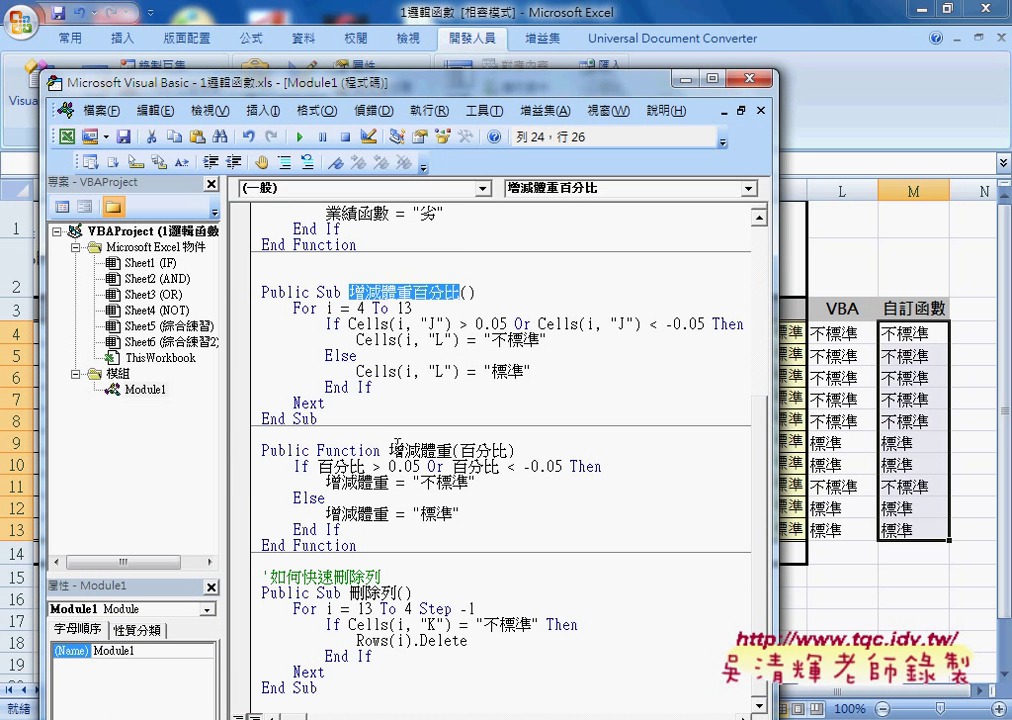
left_click_drag(389, 450, 452, 450)
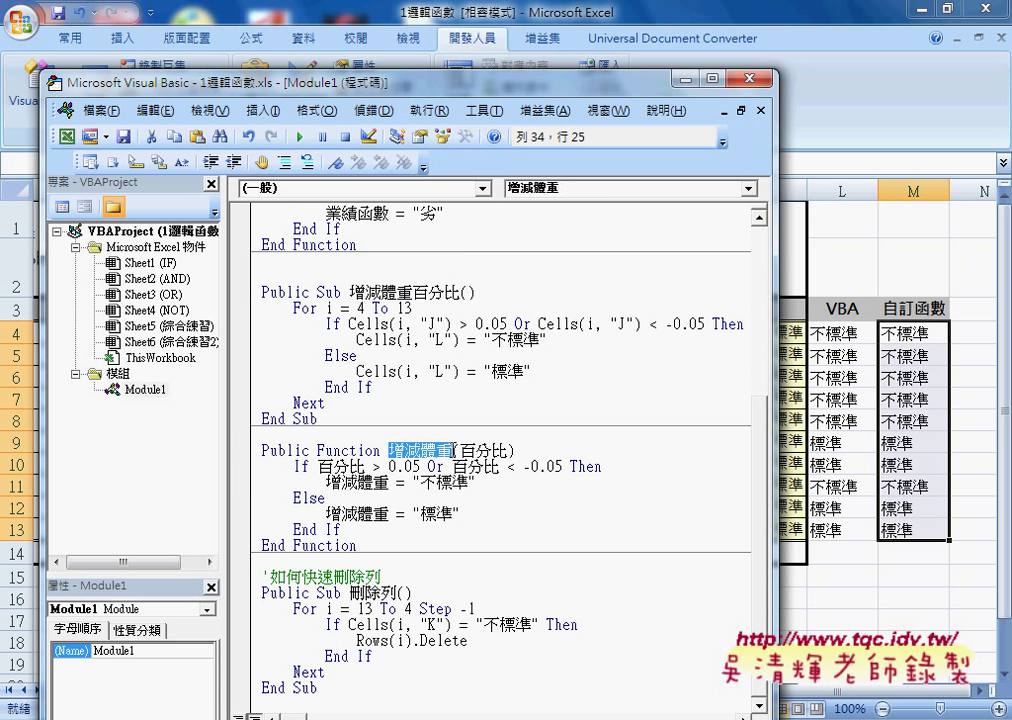
left_click_drag(317, 450, 373, 450)
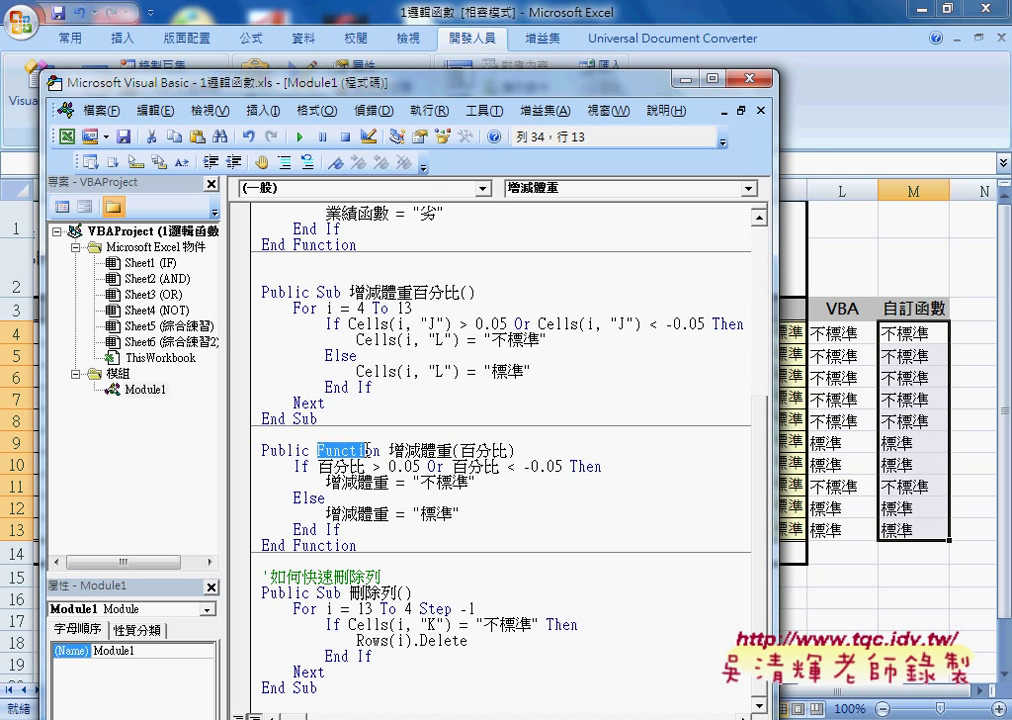
left_click(389, 450)
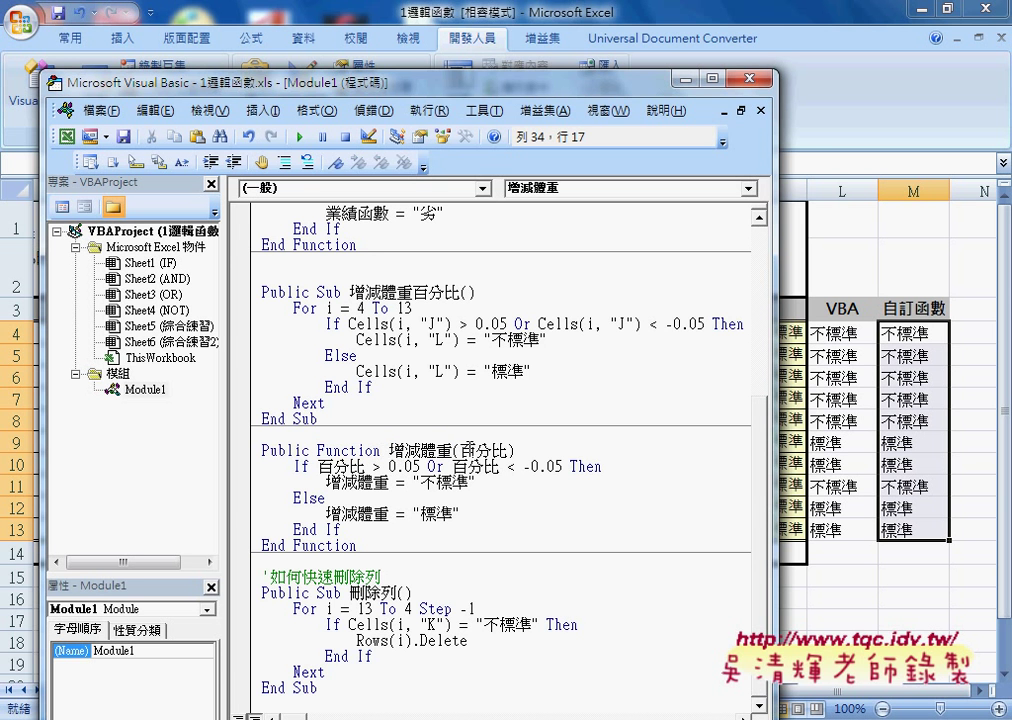
left_click_drag(460, 450, 508, 450)
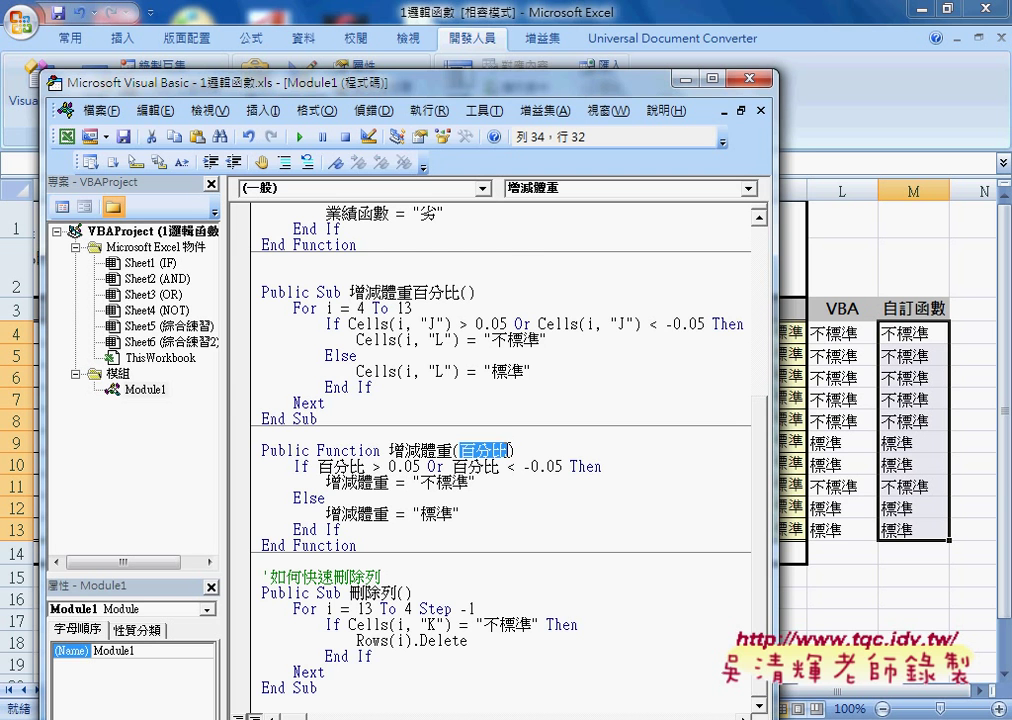
left_click_drag(318, 466, 566, 466)
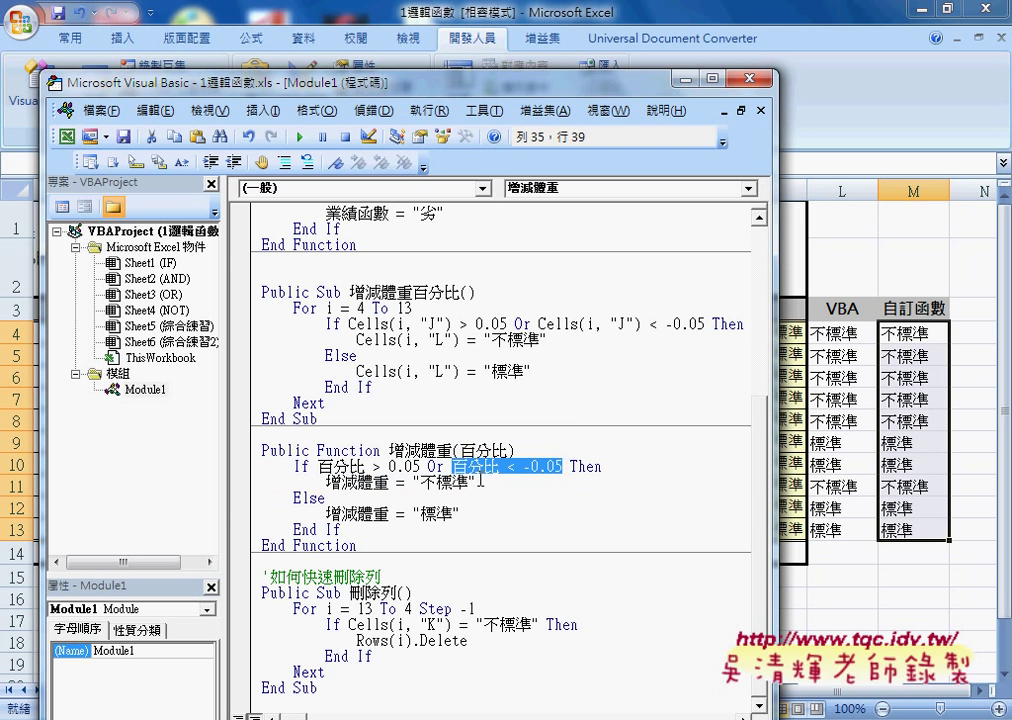
left_click_drag(326, 482, 388, 482)
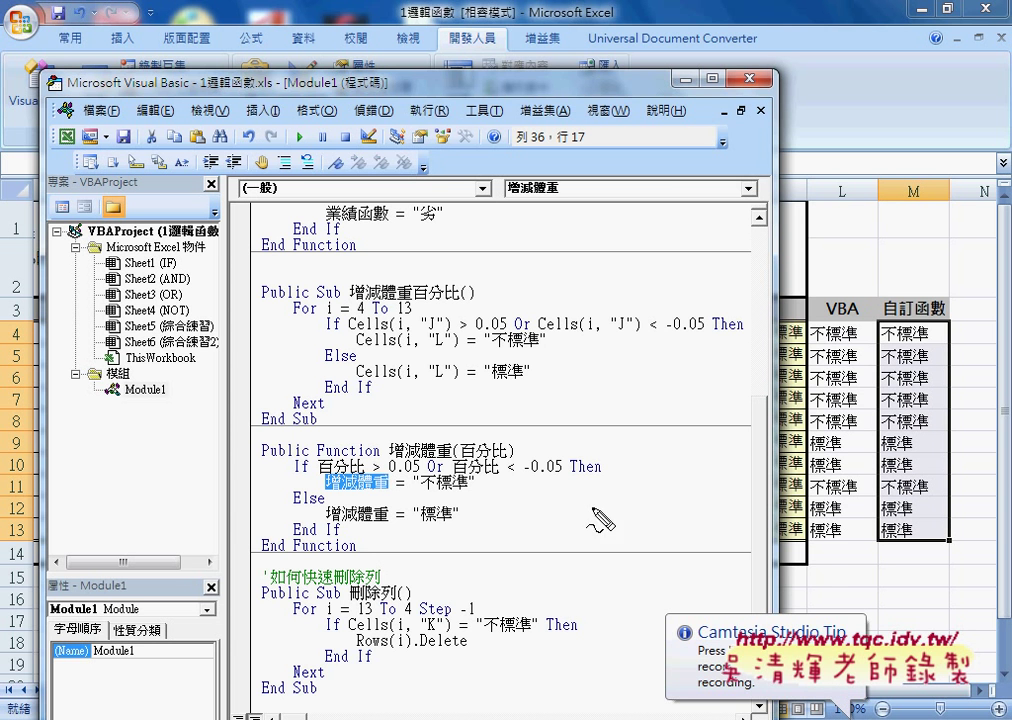
mouse_move(865, 558)
left_mouse_down()
mouse_move(812, 293)
mouse_move(868, 556)
left_mouse_up()
left_click_drag(285, 425, 355, 447)
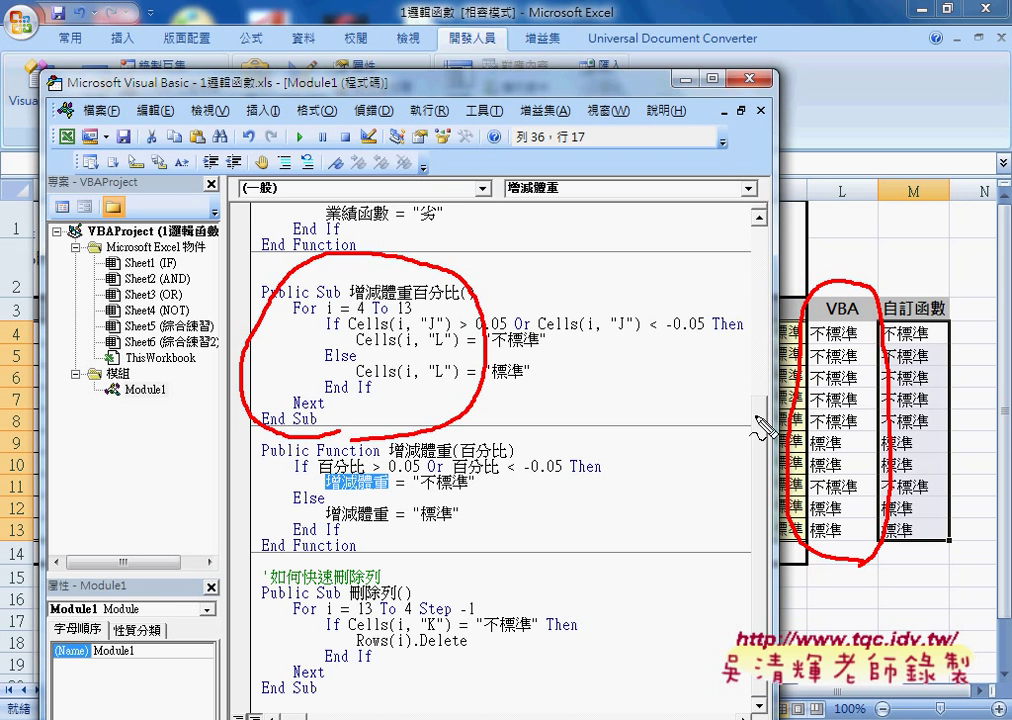
mouse_move(725, 400)
left_mouse_down()
mouse_move(599, 402)
mouse_move(501, 389)
mouse_move(490, 400)
left_mouse_up()
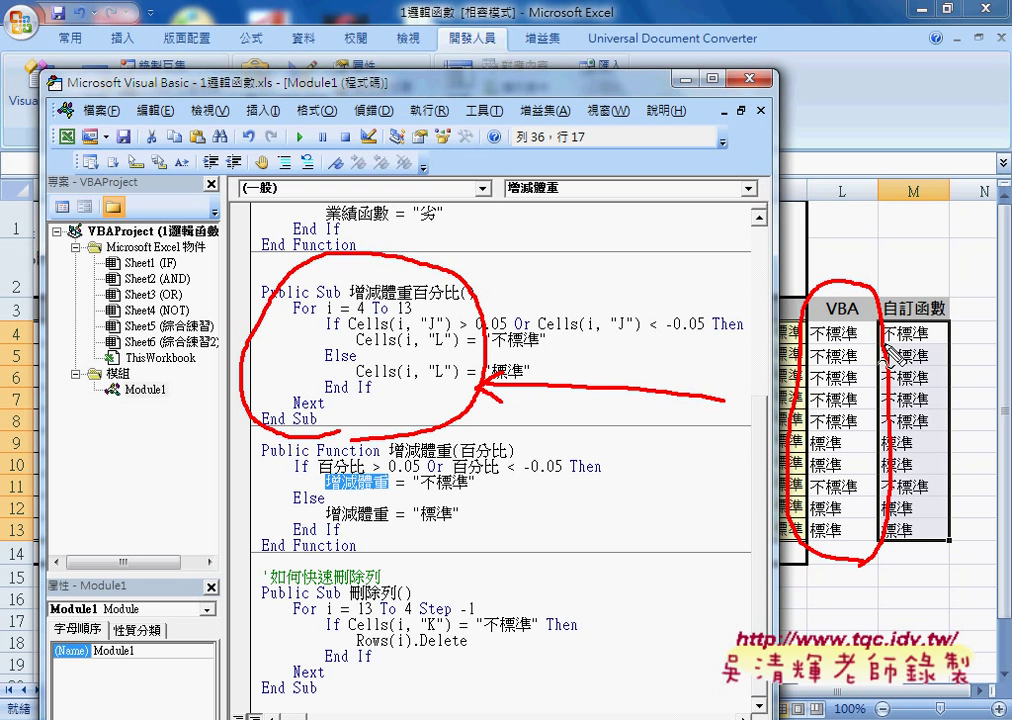
mouse_move(818, 346)
left_mouse_down()
mouse_move(853, 326)
mouse_move(818, 340)
left_mouse_up()
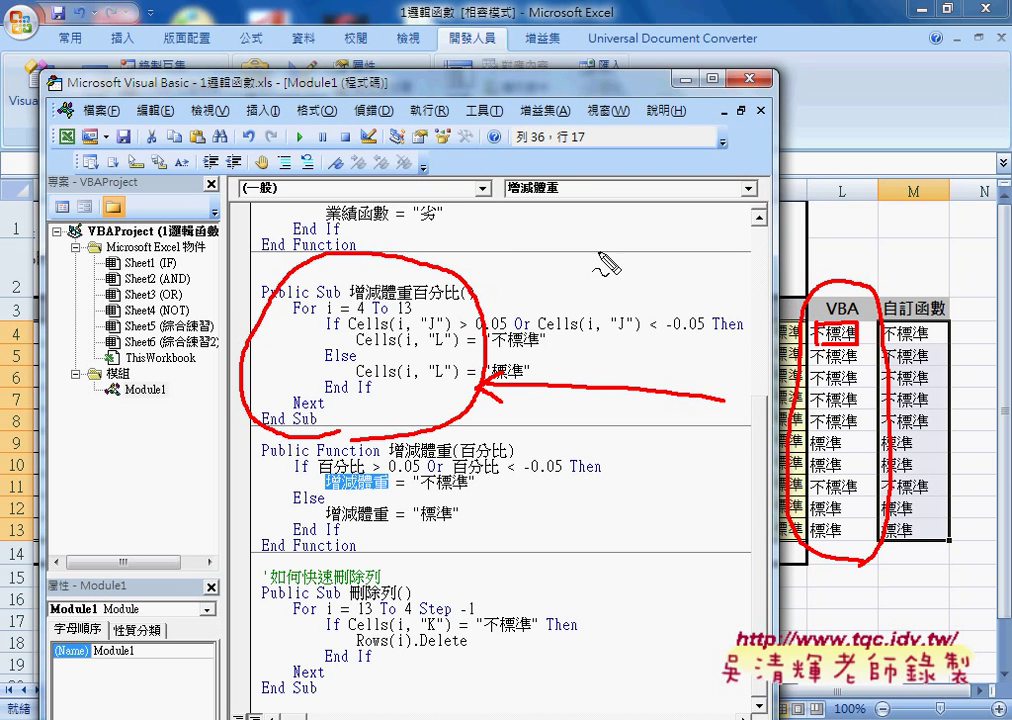
mouse_move(792, 349)
left_mouse_down()
mouse_move(730, 338)
mouse_move(727, 348)
left_mouse_up()
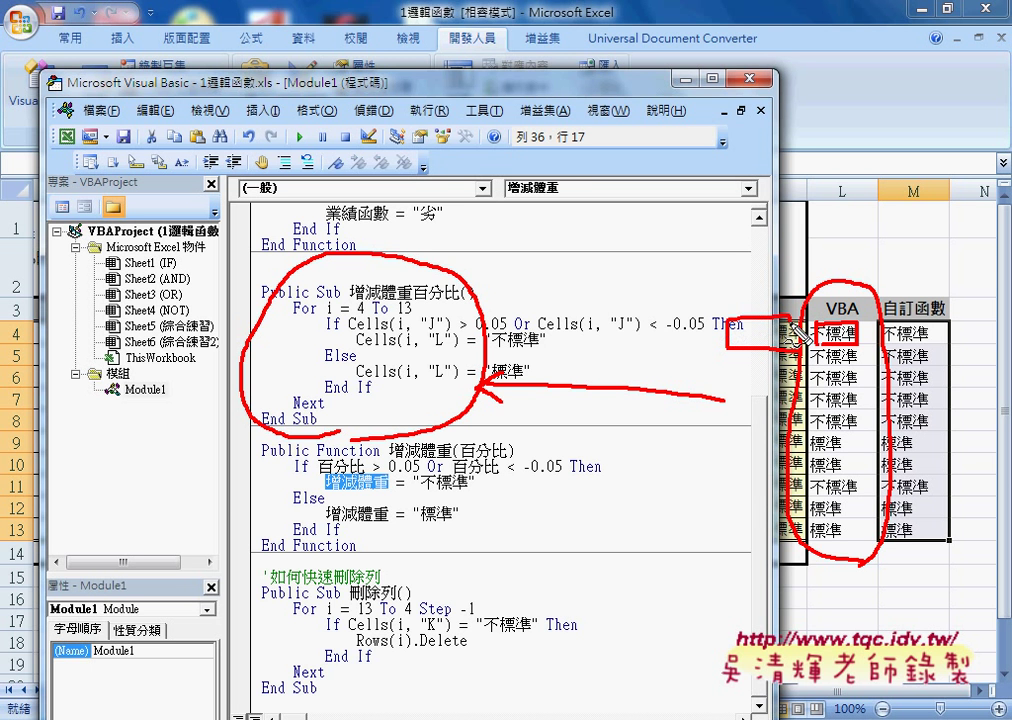
left_click_drag(728, 260, 835, 298)
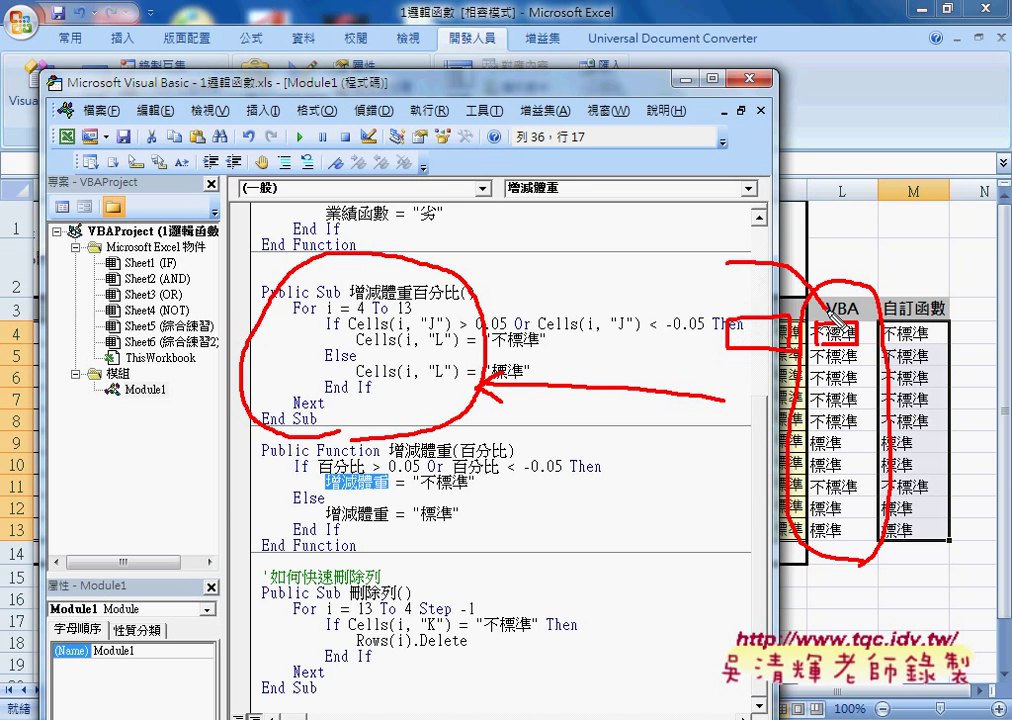